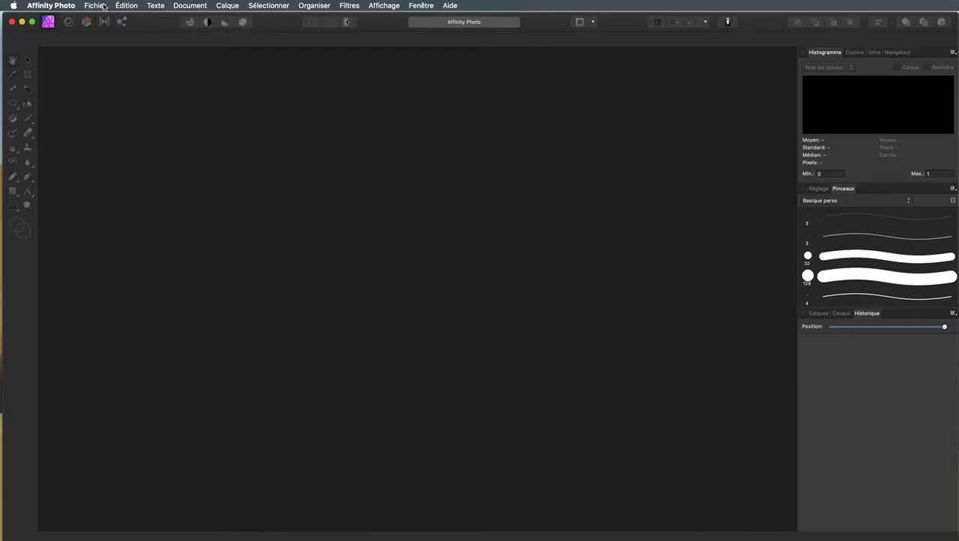
Open image copie.jpg from the Restaurer image ancienne folder via Fichier > Ouvrir
left_click(96, 6)
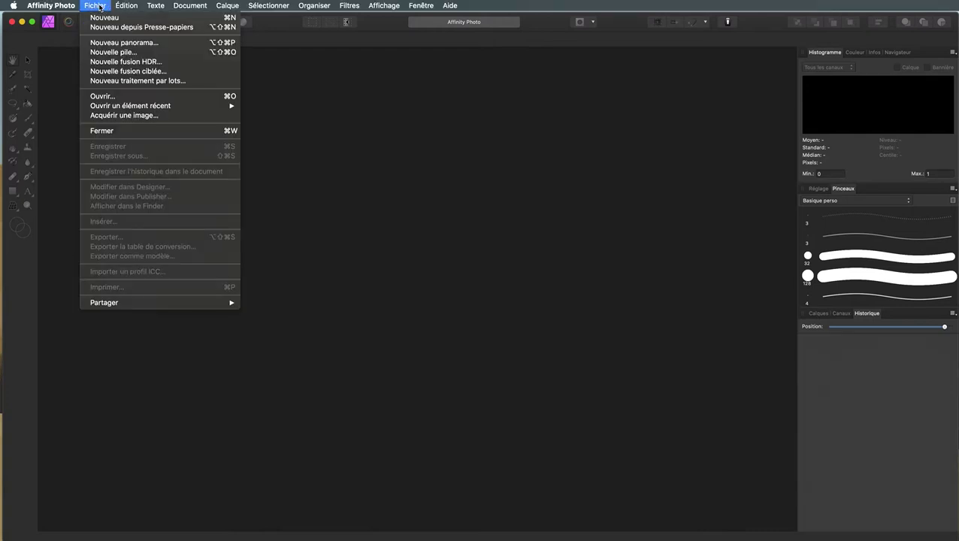
left_click(104, 98)
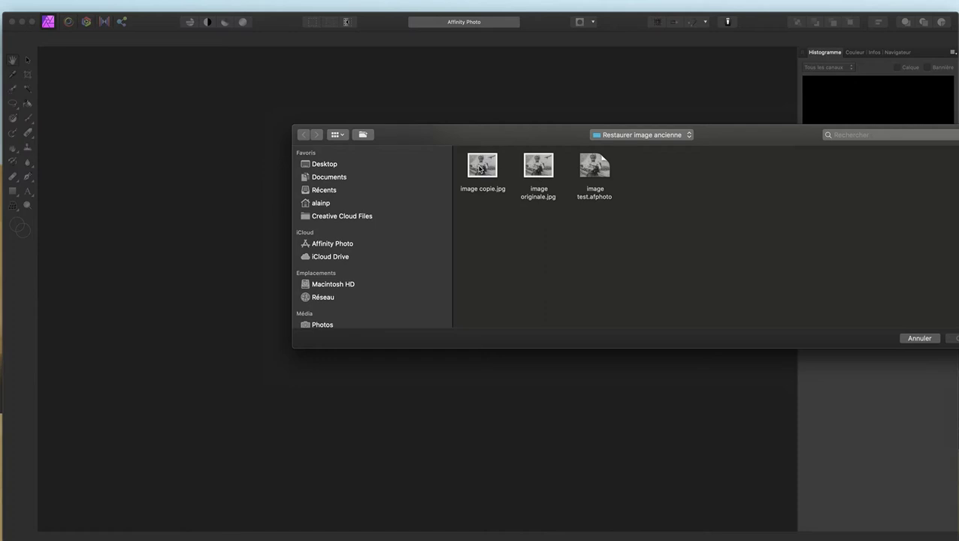
left_click(480, 169)
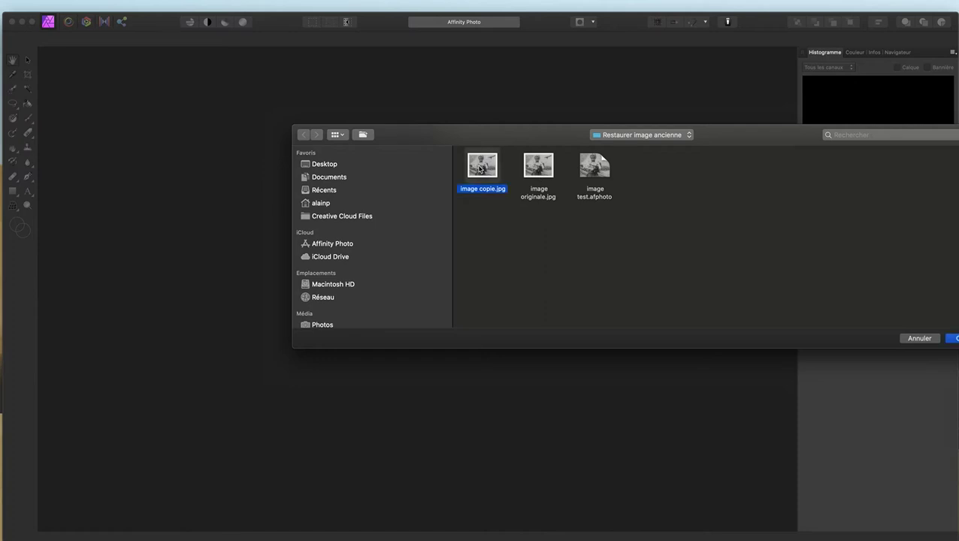
left_click(955, 338)
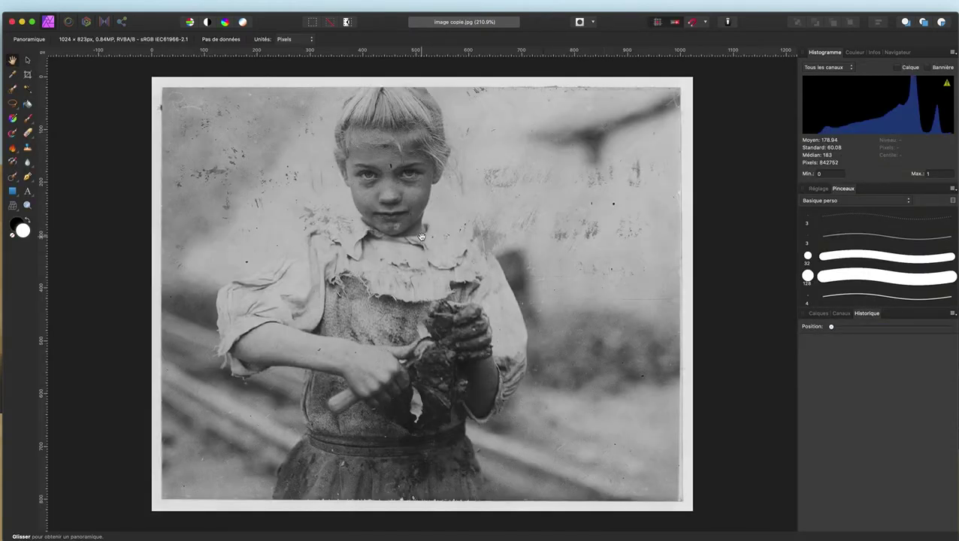
scroll(397, 204, "up", 3)
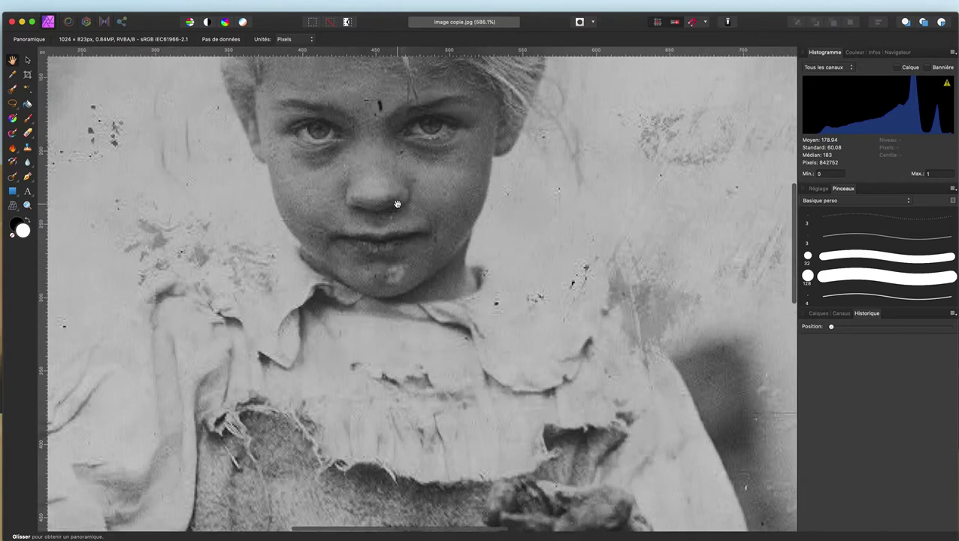
scroll(397, 204, "up", 3)
scroll(394, 222, "up", 3)
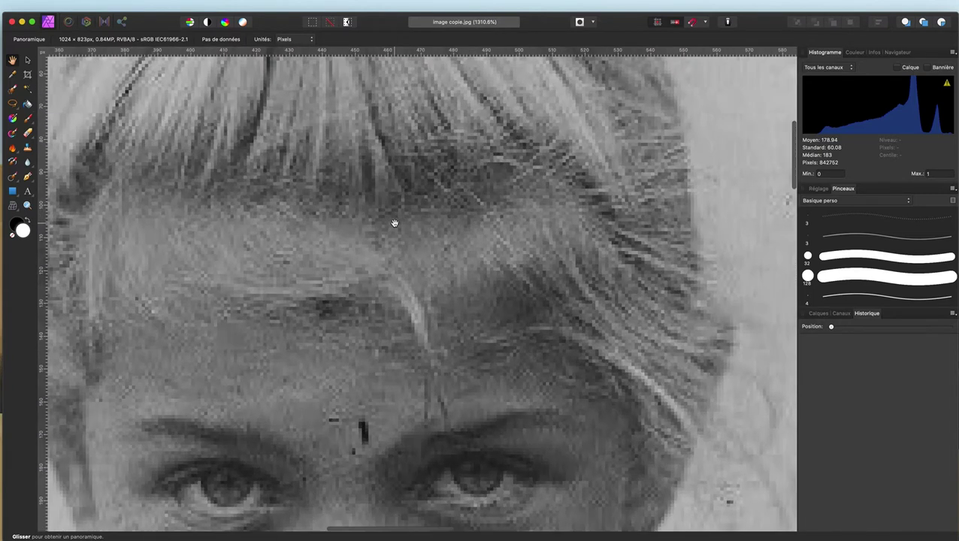
scroll(323, 215, "down", 2)
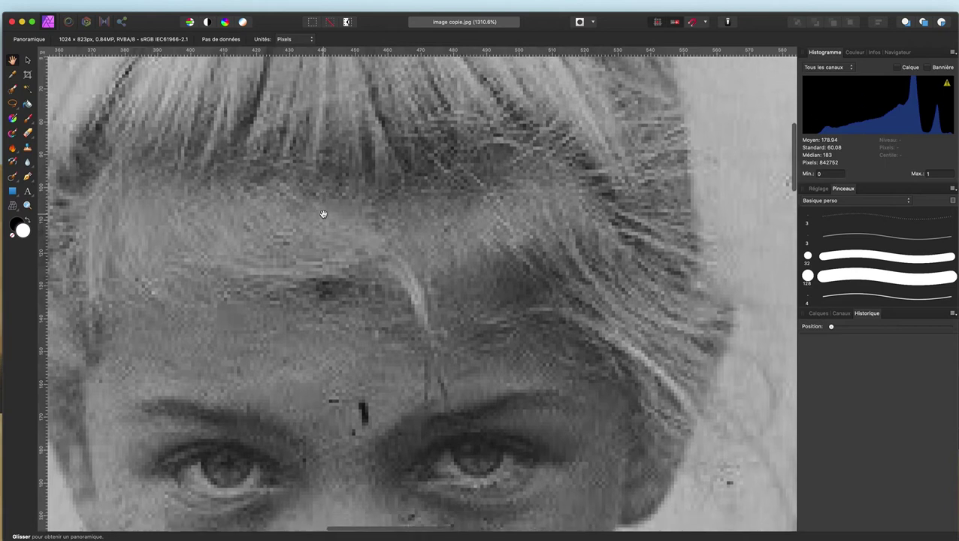
scroll(323, 215, "down", 2)
scroll(323, 215, "down", 2)
scroll(323, 215, "up", 2)
scroll(323, 215, "up", 1)
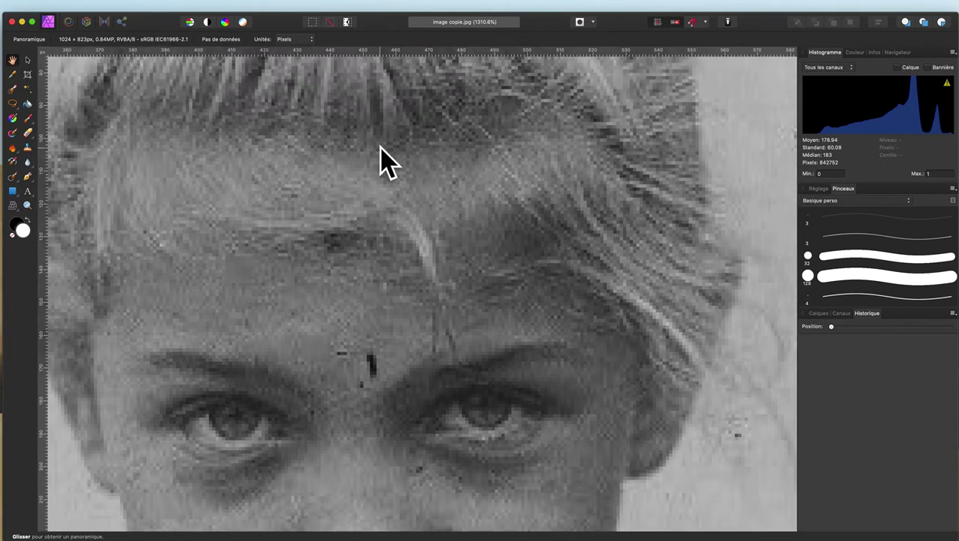
scroll(261, 177, "up", 1)
scroll(261, 177, "up", 1)
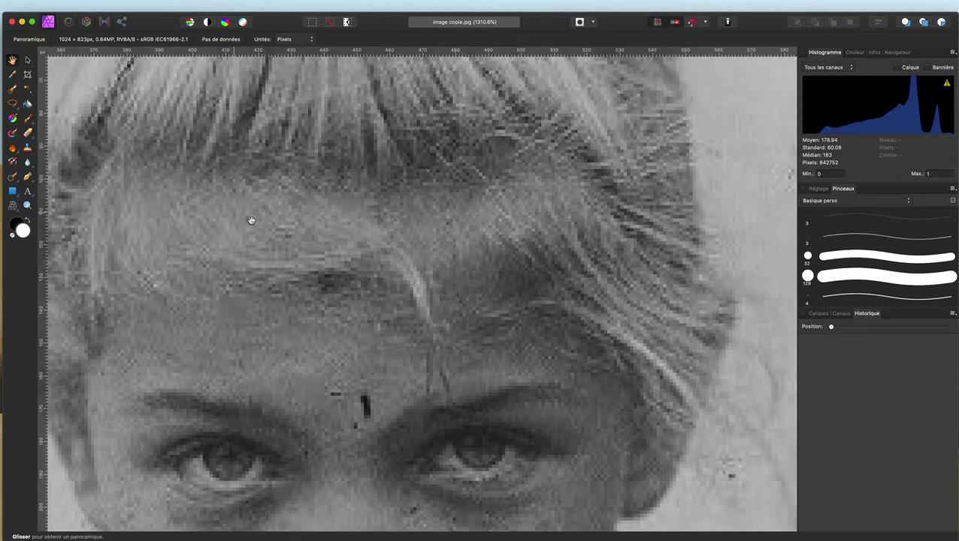
scroll(275, 230, "down", 1)
scroll(275, 229, "down", 5)
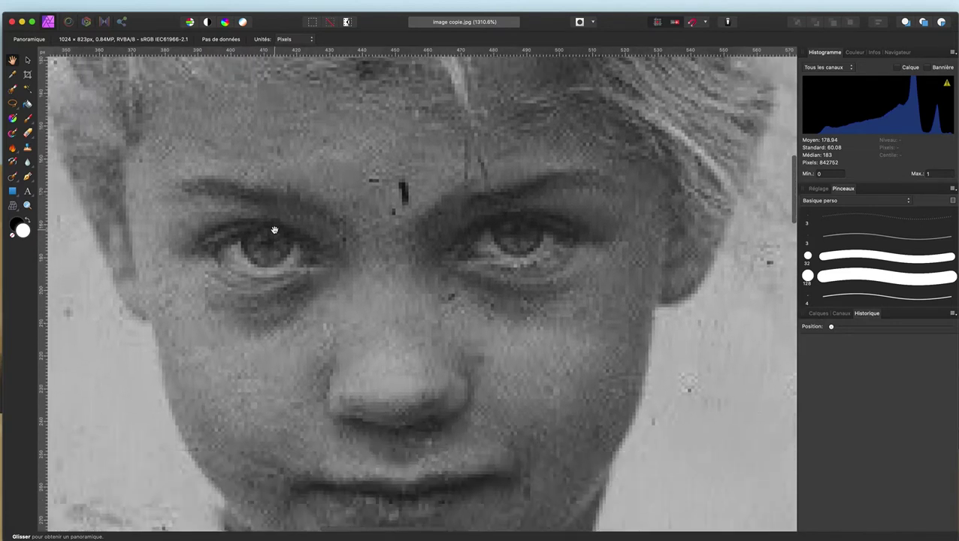
scroll(274, 230, "up", 1)
scroll(274, 229, "up", 1)
scroll(274, 229, "up", 1)
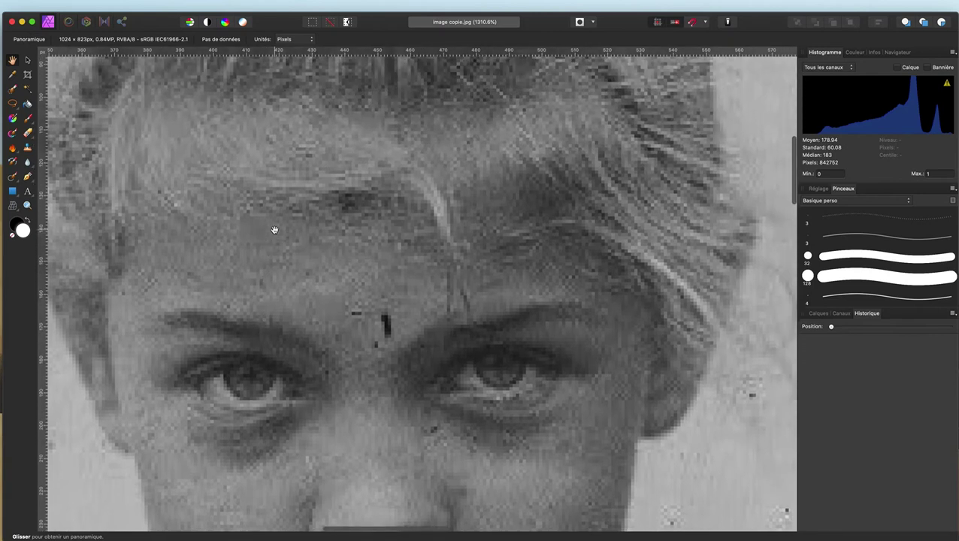
scroll(274, 229, "up", 1)
scroll(392, 182, "up", 2)
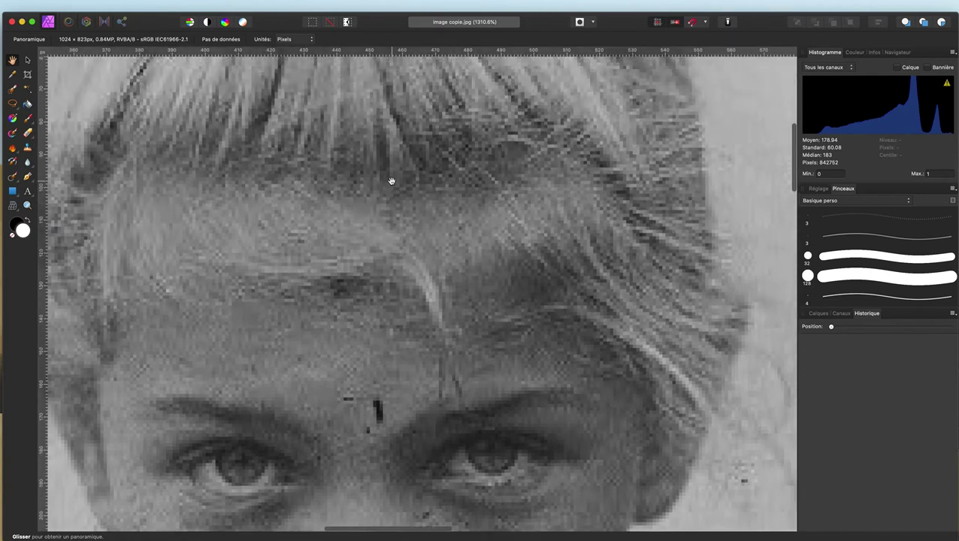
scroll(392, 181, "up", 2)
scroll(392, 181, "down", 1)
scroll(391, 181, "down", 2)
scroll(392, 181, "down", 1)
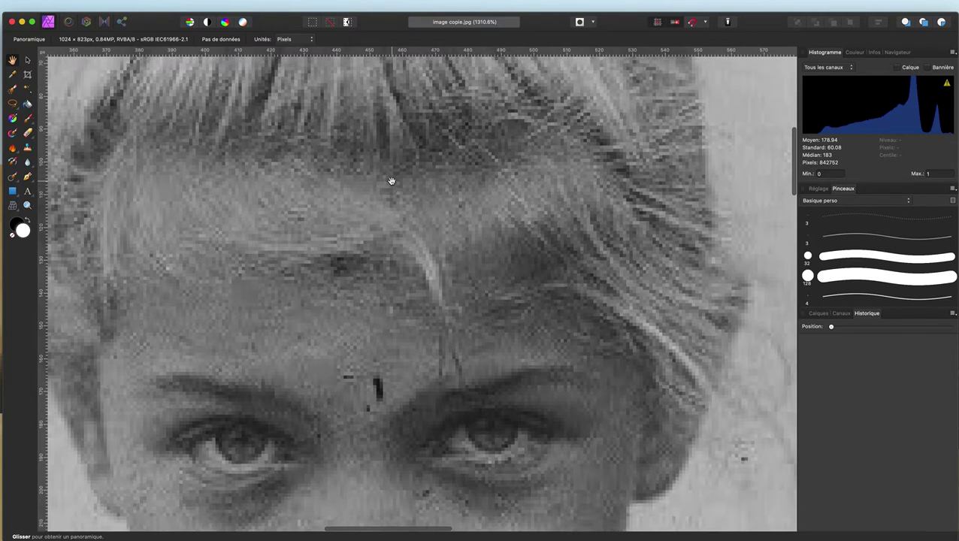
scroll(391, 181, "up", 1)
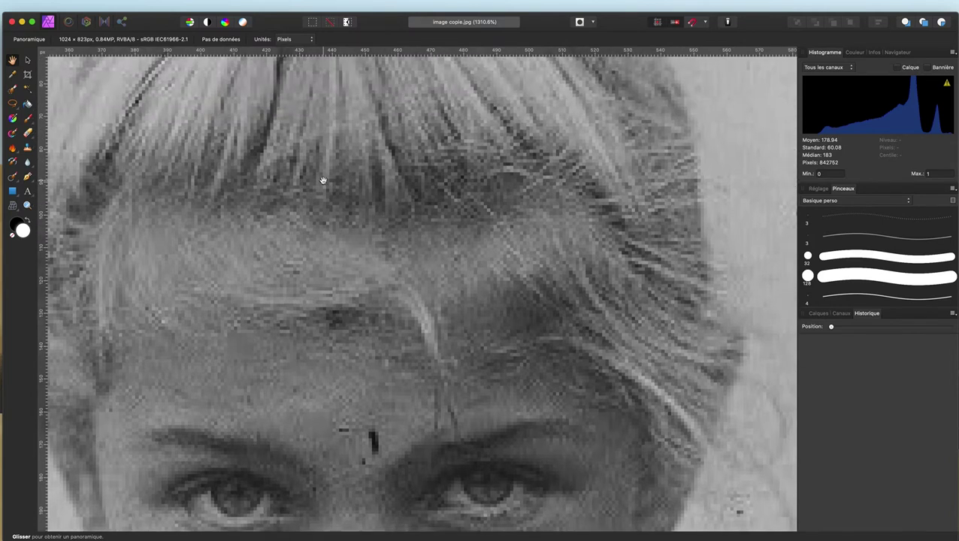
scroll(425, 190, "down", 2)
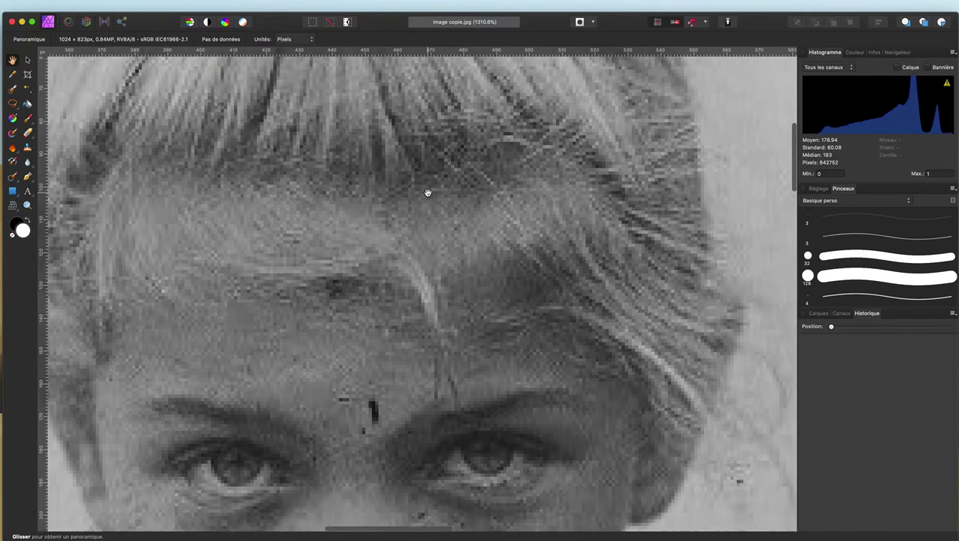
scroll(414, 185, "down", 1)
scroll(363, 156, "up", 3)
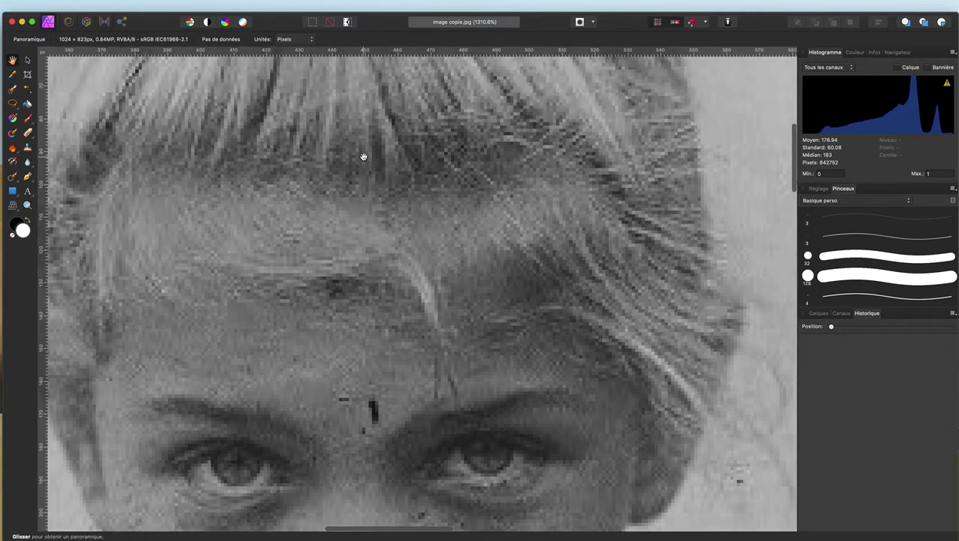
scroll(363, 156, "up", 2)
scroll(364, 156, "up", 1)
scroll(363, 156, "up", 2)
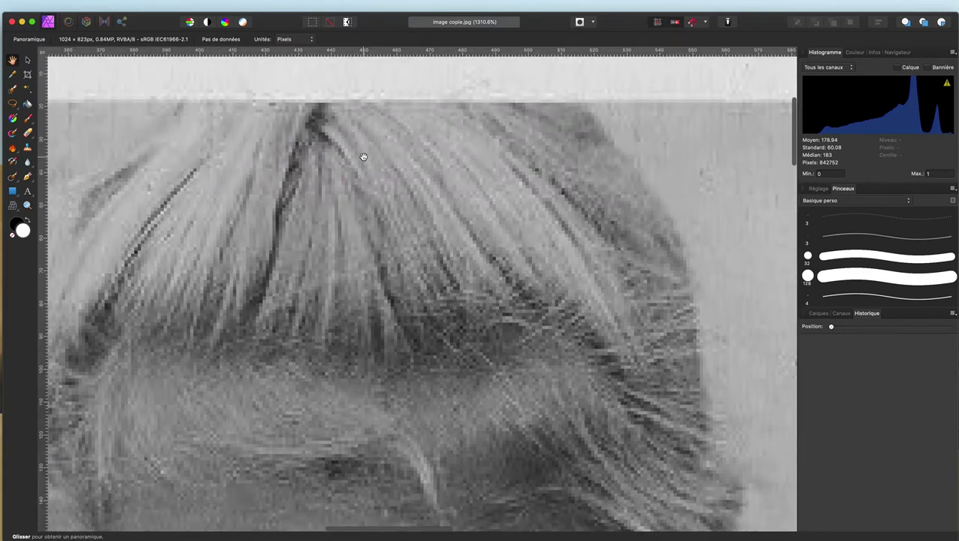
scroll(363, 156, "down", 5)
scroll(364, 156, "down", 3)
scroll(363, 156, "down", 2)
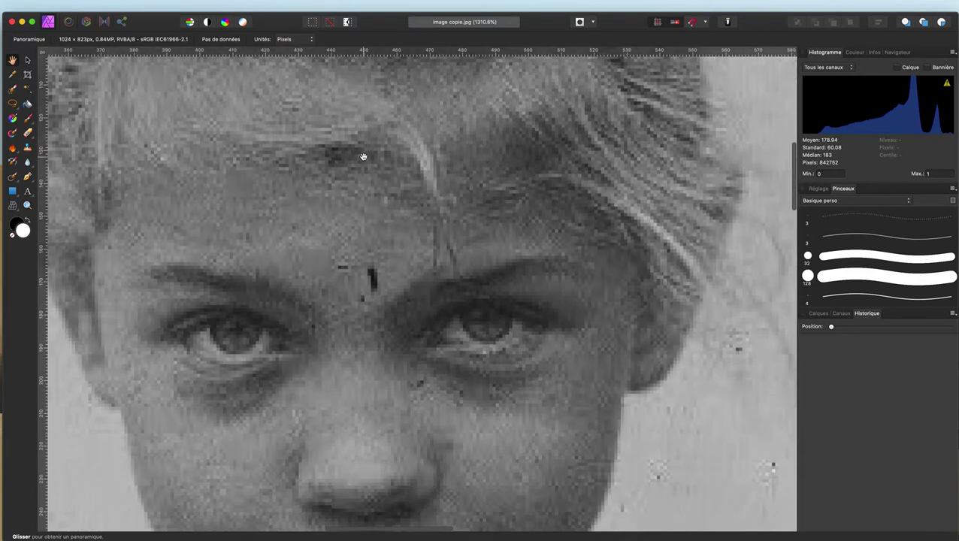
key("super+0")
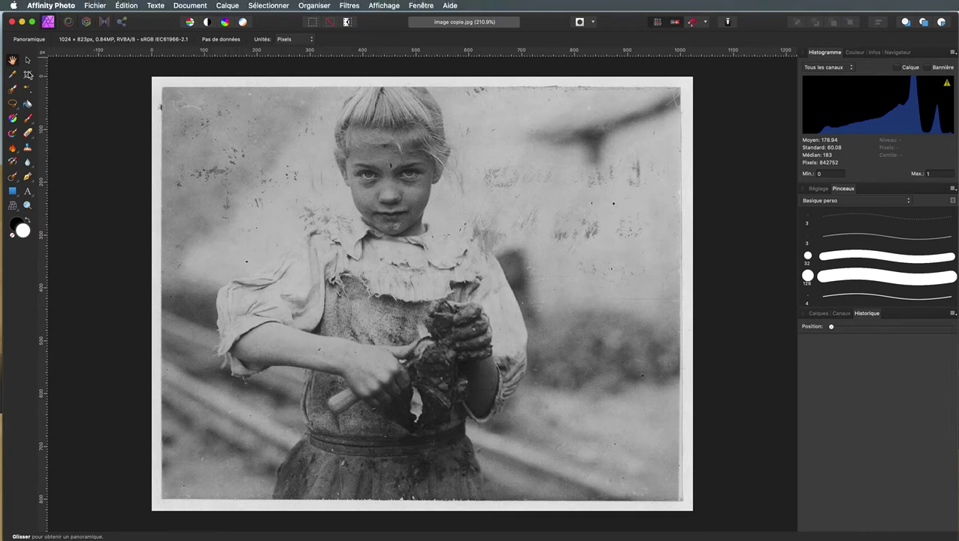
Start a crop, trying 15 x 10 custom proportions, then switch to Proportions d'origine
left_click(28, 75)
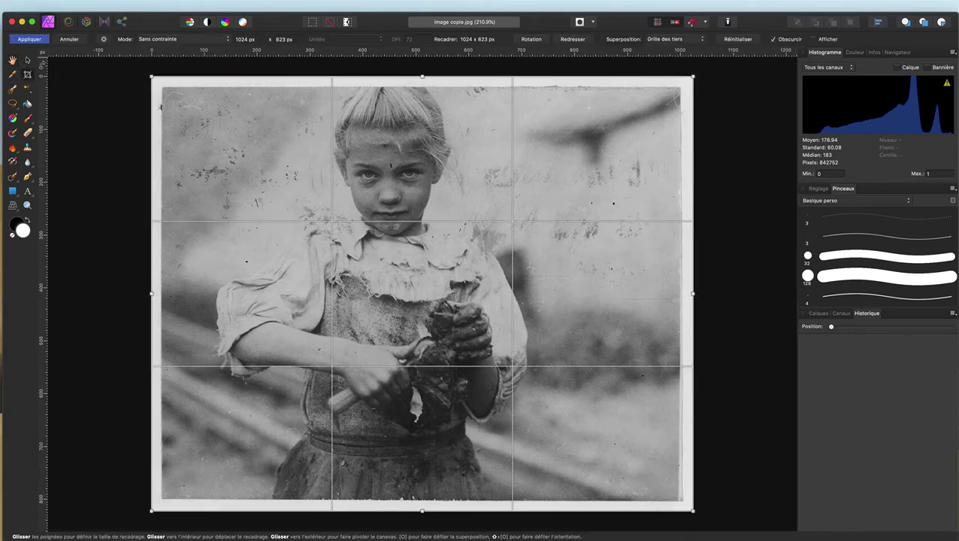
left_click(171, 40)
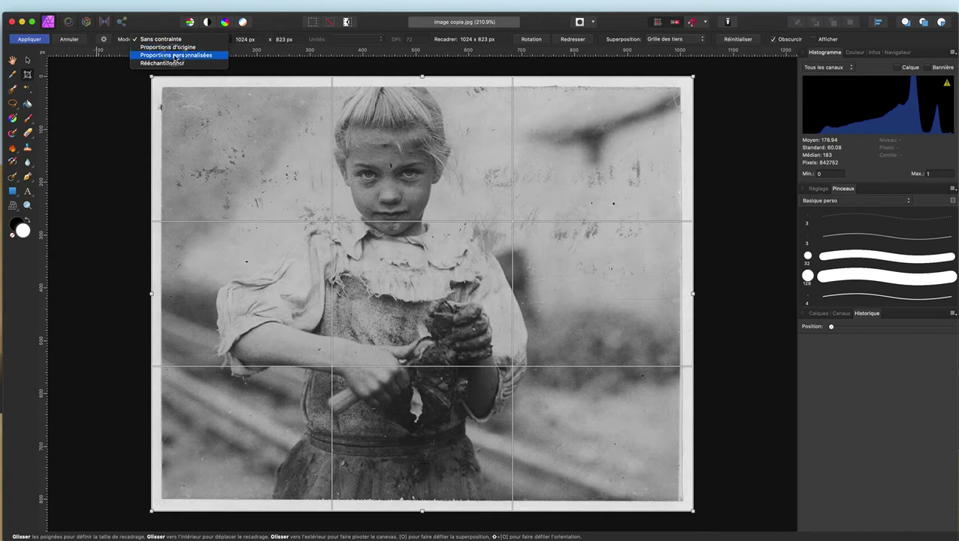
left_click(174, 55)
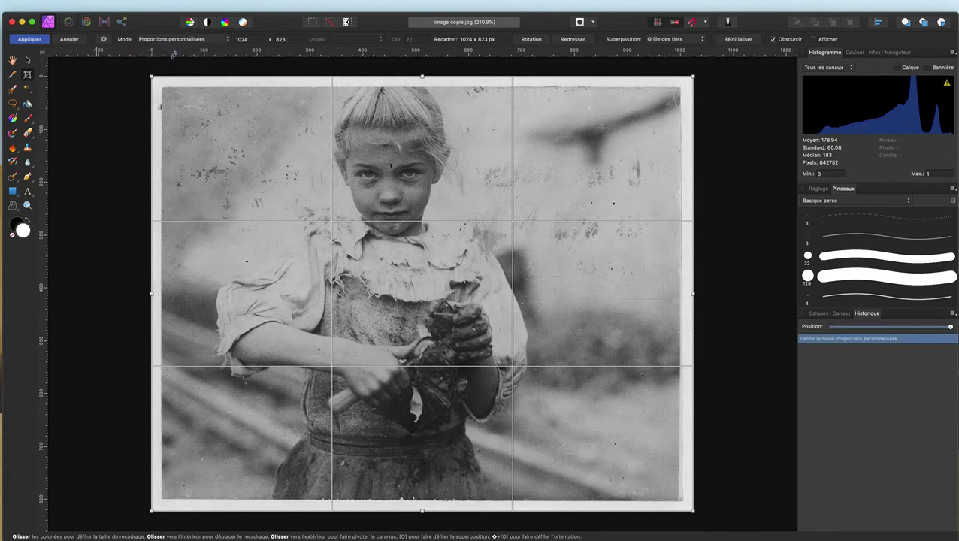
double_click(231, 39)
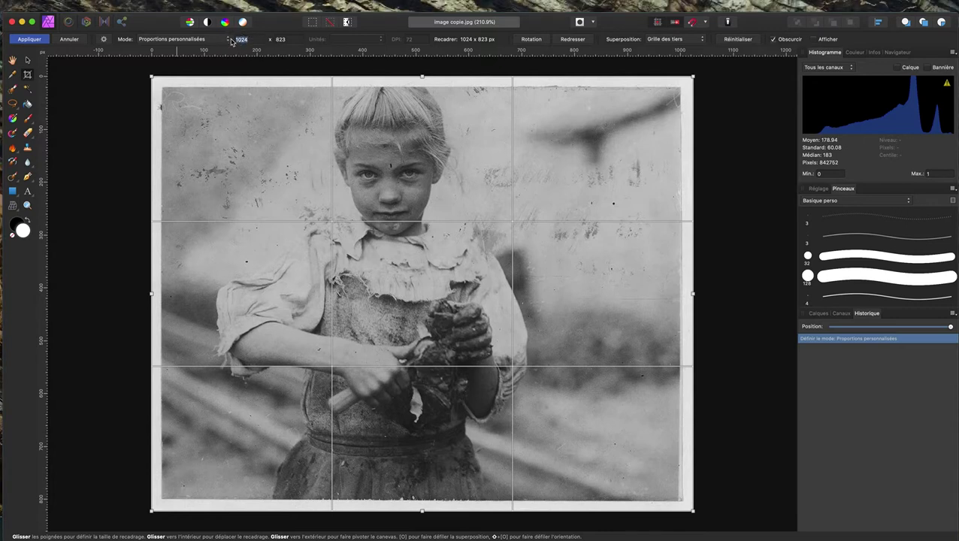
type("15")
key("Tab")
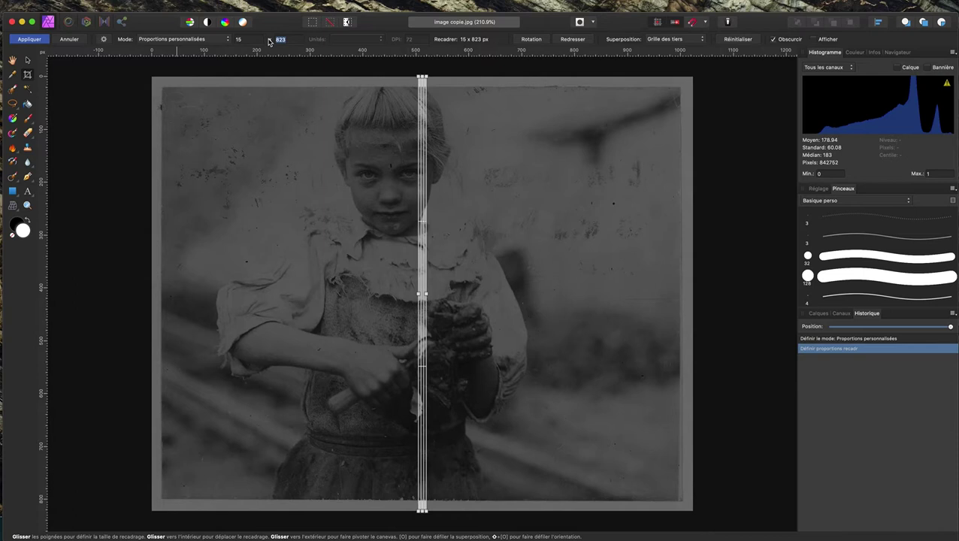
type("10")
key("Return")
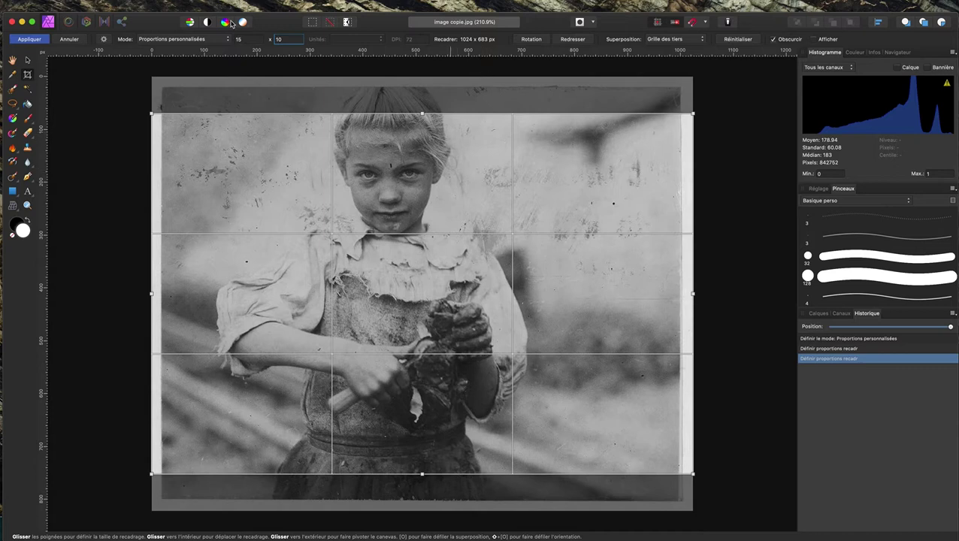
left_click(185, 38)
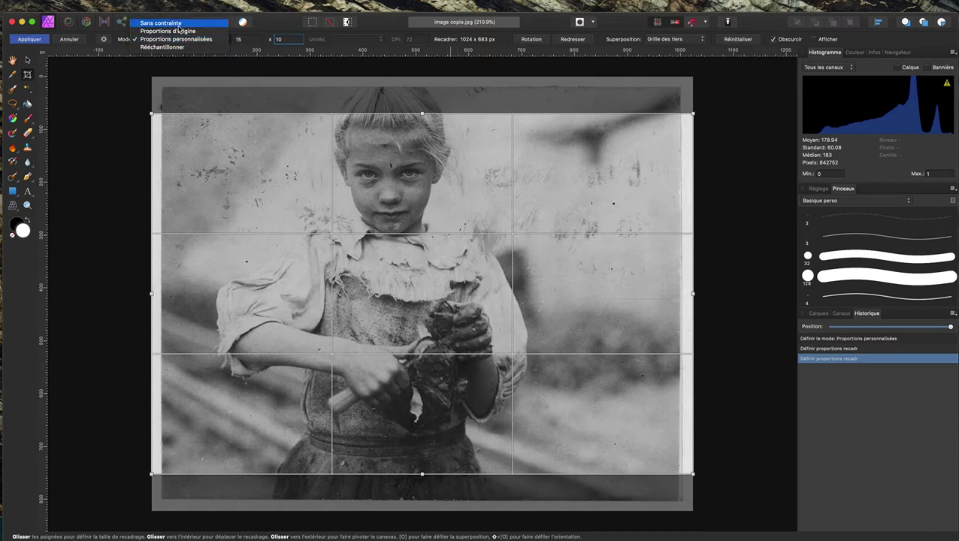
left_click(179, 30)
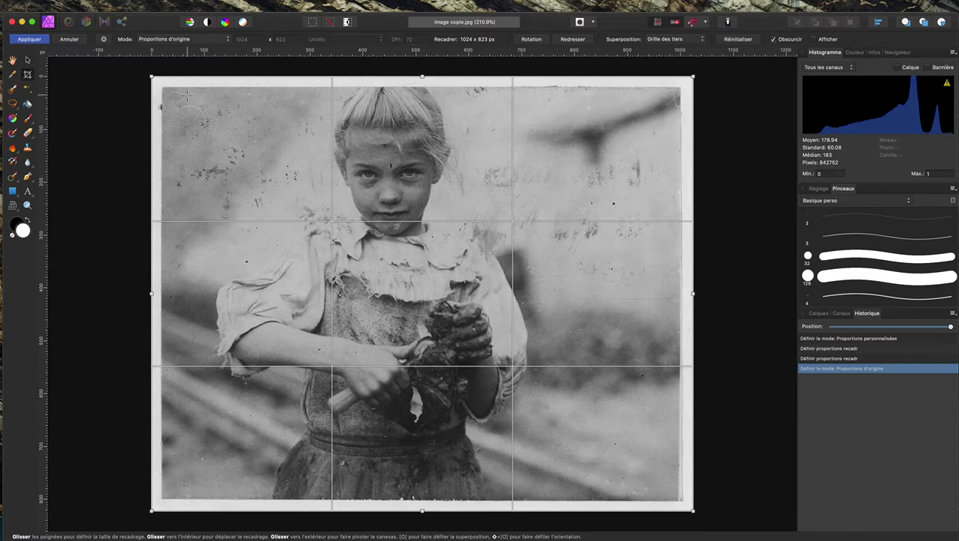
Pull the crop's top-left and bottom-right corners inward and apply it, giving 973×782 px
mouse_move(156, 78)
left_mouse_down()
mouse_move(163, 101)
mouse_move(148, 81)
mouse_move(164, 87)
left_mouse_up()
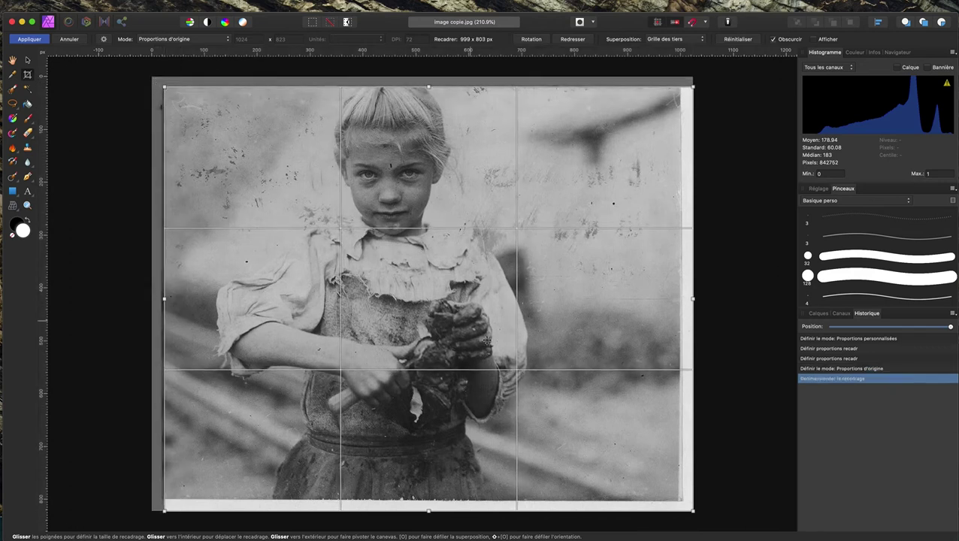
left_click_drag(694, 512, 676, 503)
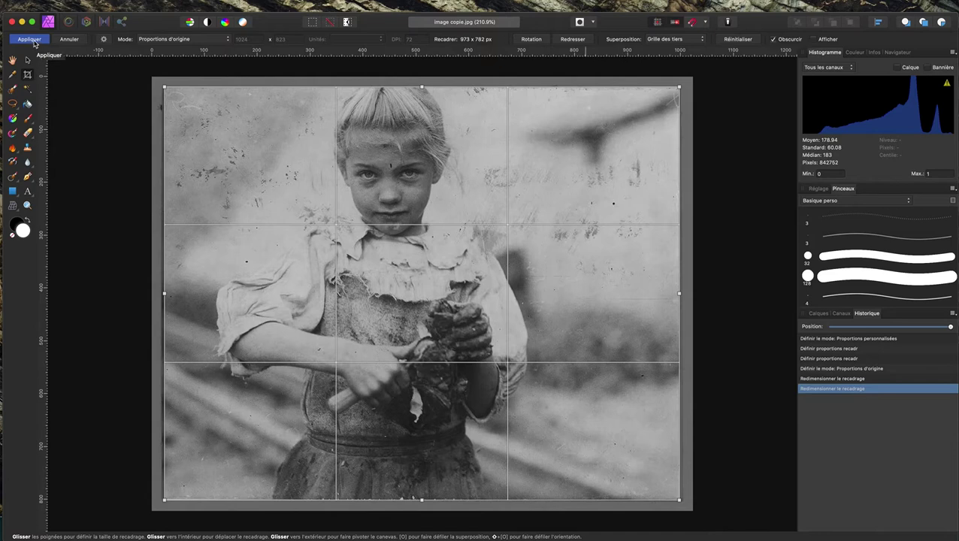
left_click(32, 40)
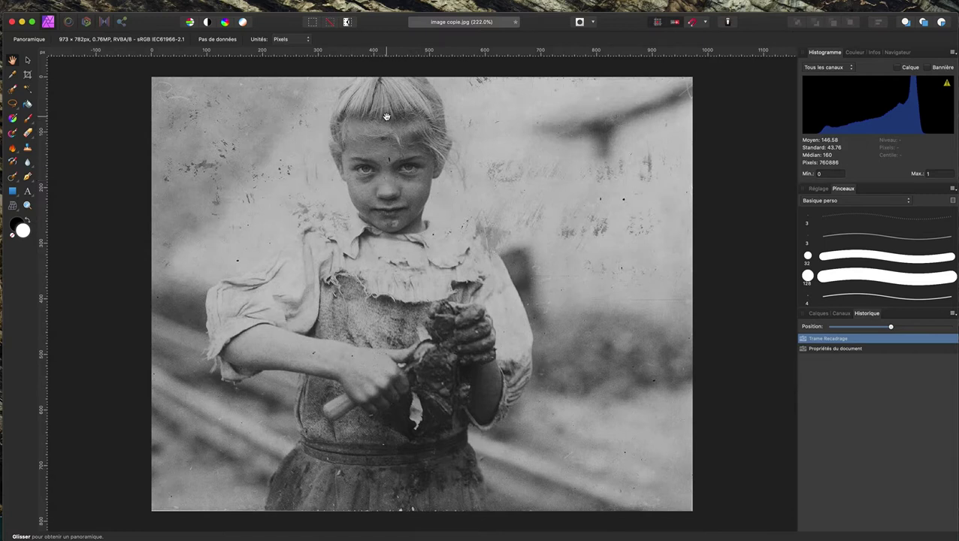
Scroll around the cropped photo to review it, then open the Document menu
scroll(387, 117, "up", 2)
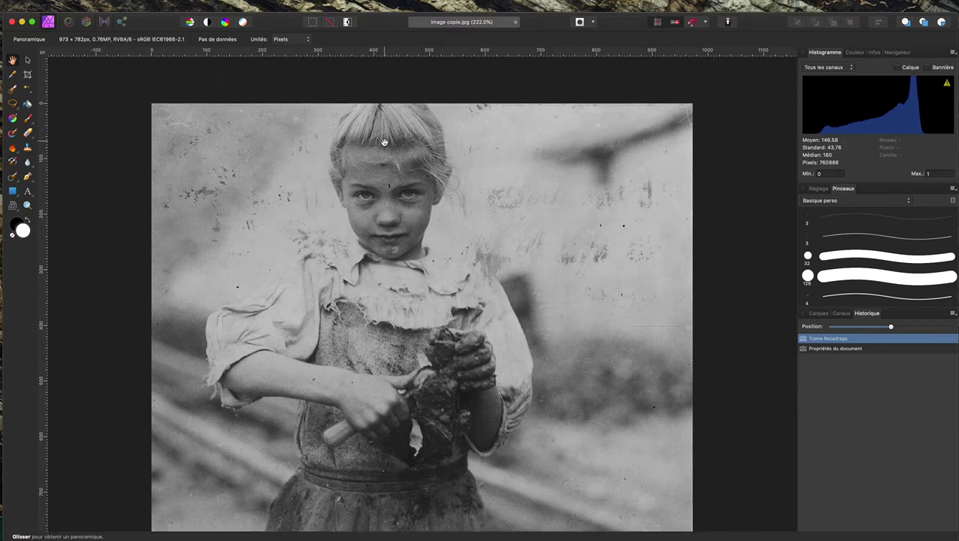
scroll(383, 152, "down", 1)
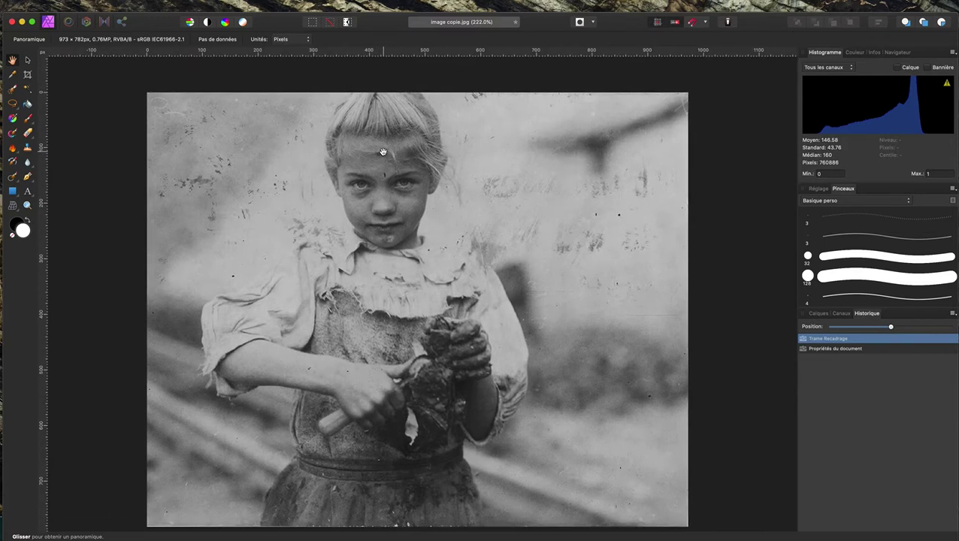
scroll(382, 152, "down", 3)
scroll(383, 152, "up", 2)
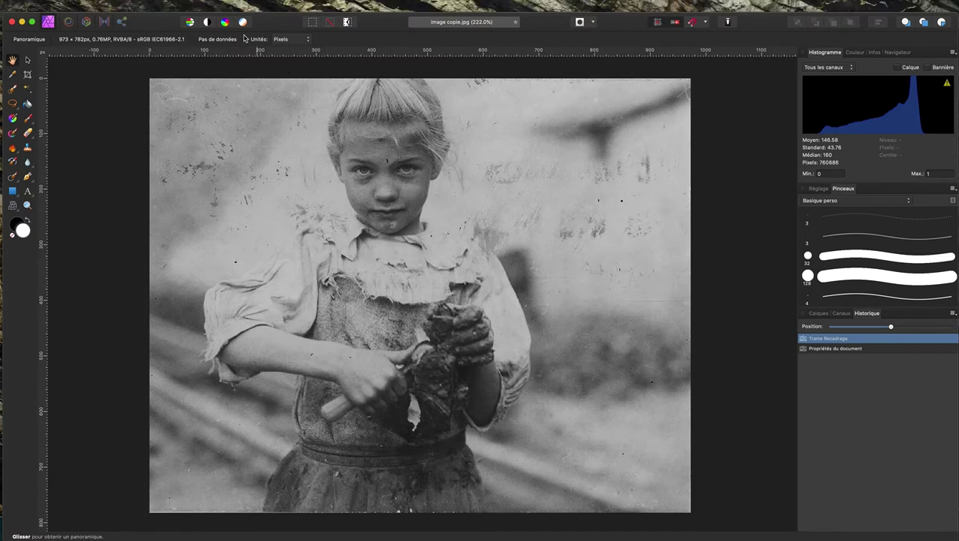
left_click(190, 6)
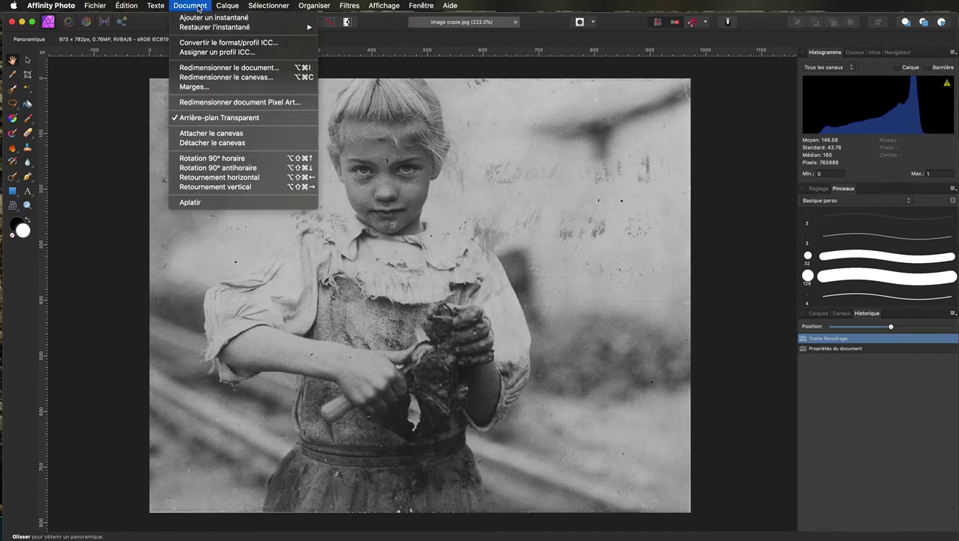
In Redimensionner le document, set the resolution to 300 DPI
left_click(211, 71)
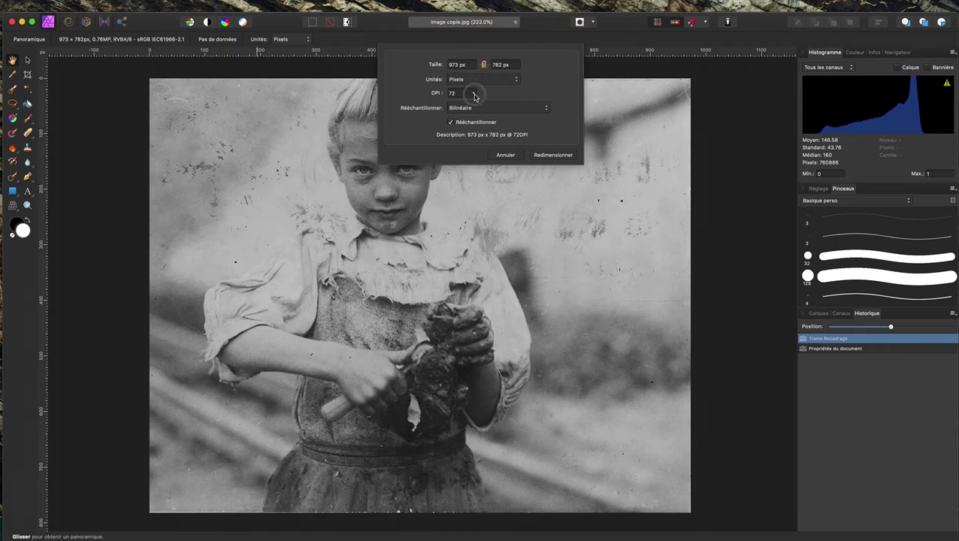
left_click(474, 94)
left_click(461, 95)
double_click(457, 92)
type("300")
left_click(456, 67)
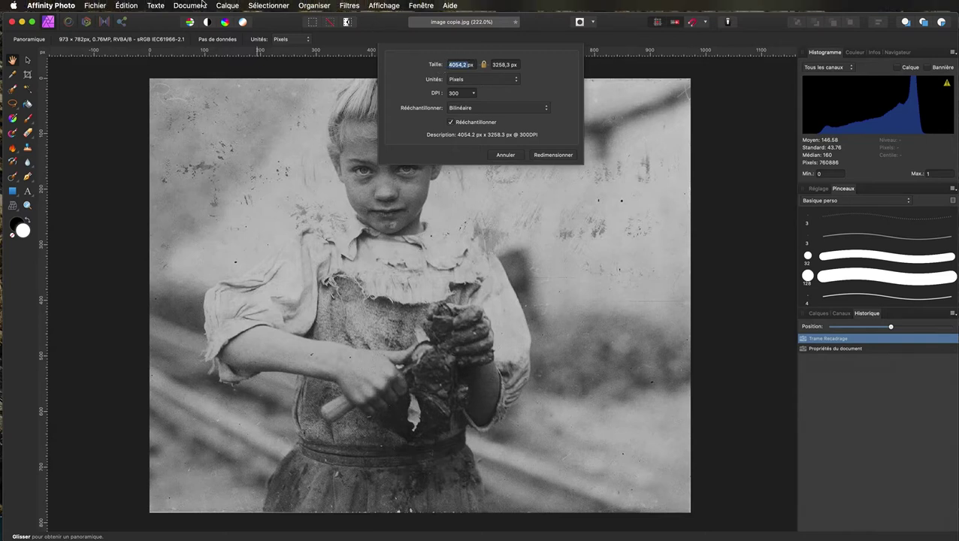
Set the width to 1500 px with Lanczos 3 (séparable) resampling and apply the resize
type("1500")
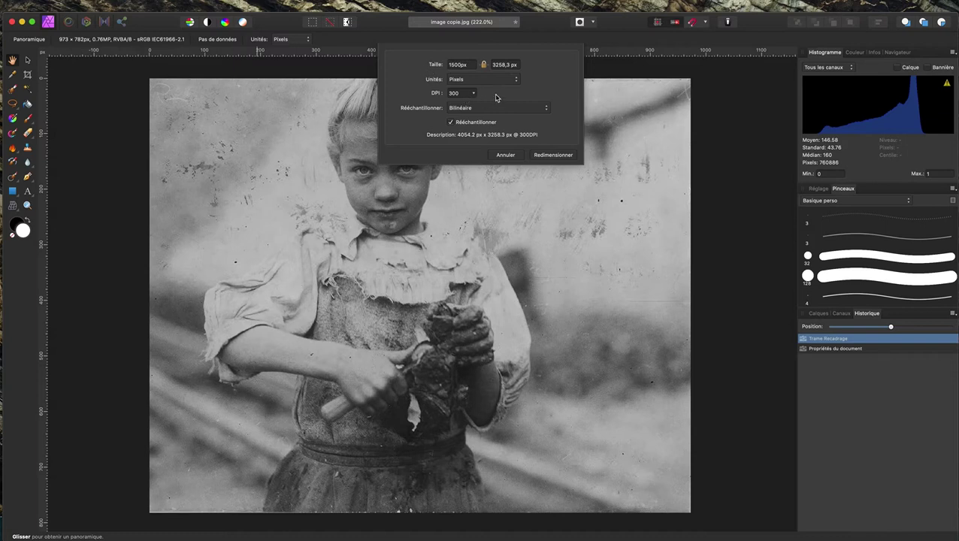
double_click(459, 65)
type("1")
left_click(499, 65)
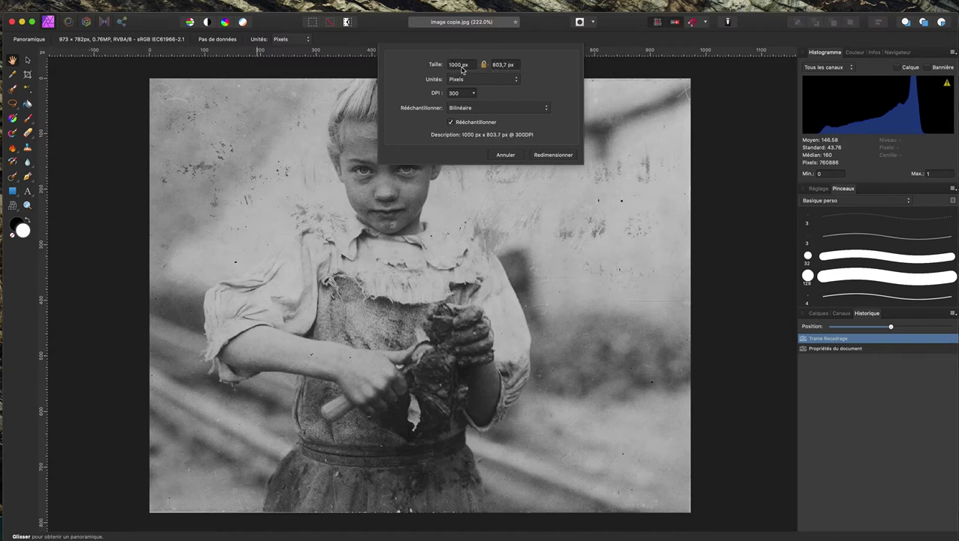
double_click(461, 66)
type("1")
left_click(510, 66)
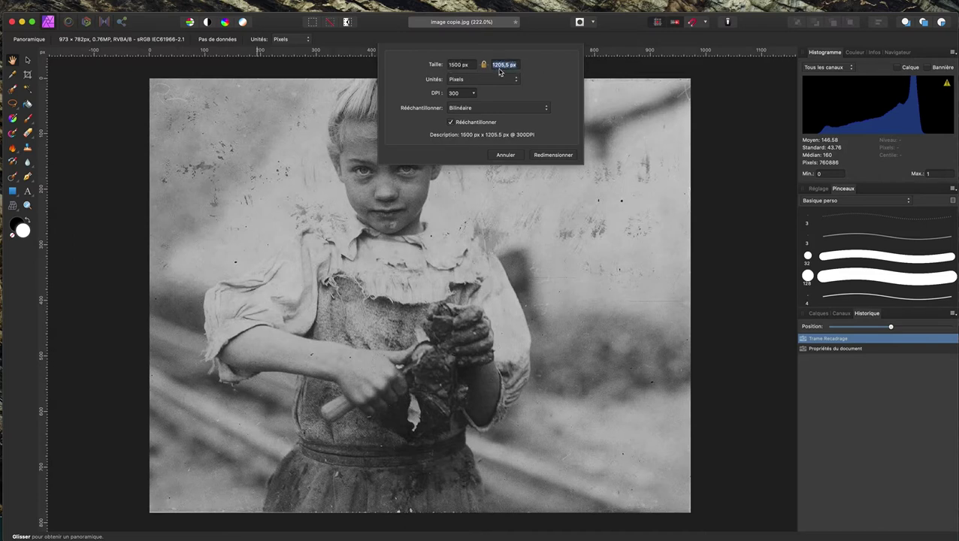
left_click(476, 111)
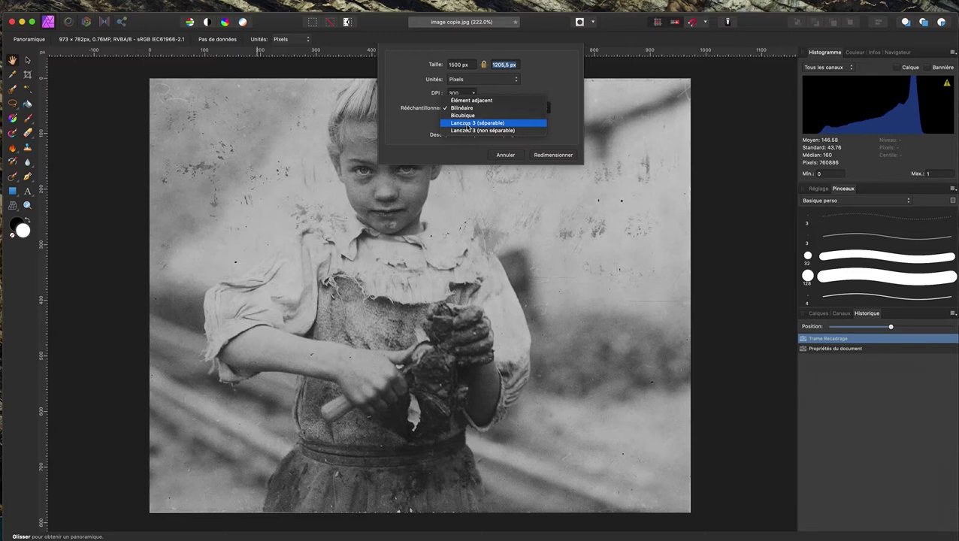
left_click(469, 124)
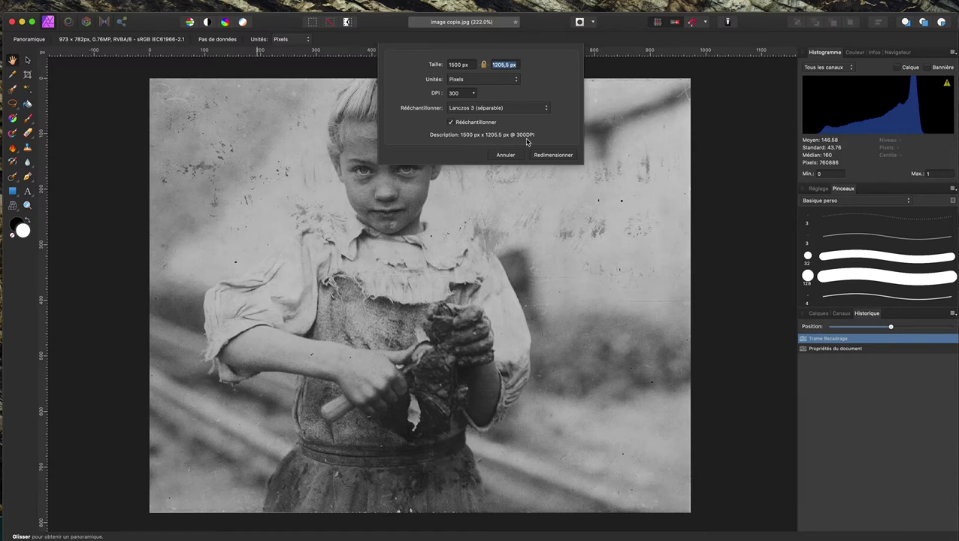
left_click(551, 155)
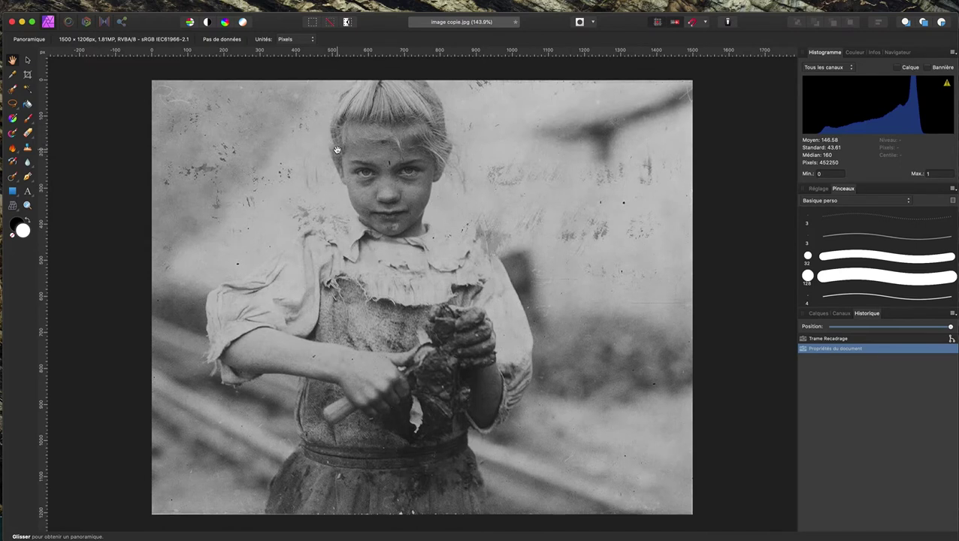
Zoom in on the girl's face to inspect dust and scratches, then zoom back to fit
scroll(349, 156, "up", 5)
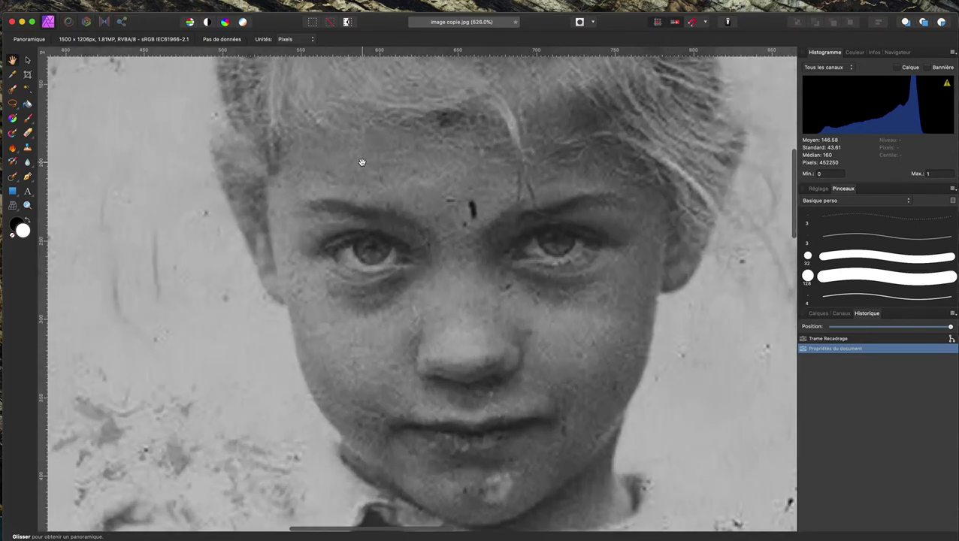
scroll(360, 158, "up", 2)
scroll(358, 157, "up", 3)
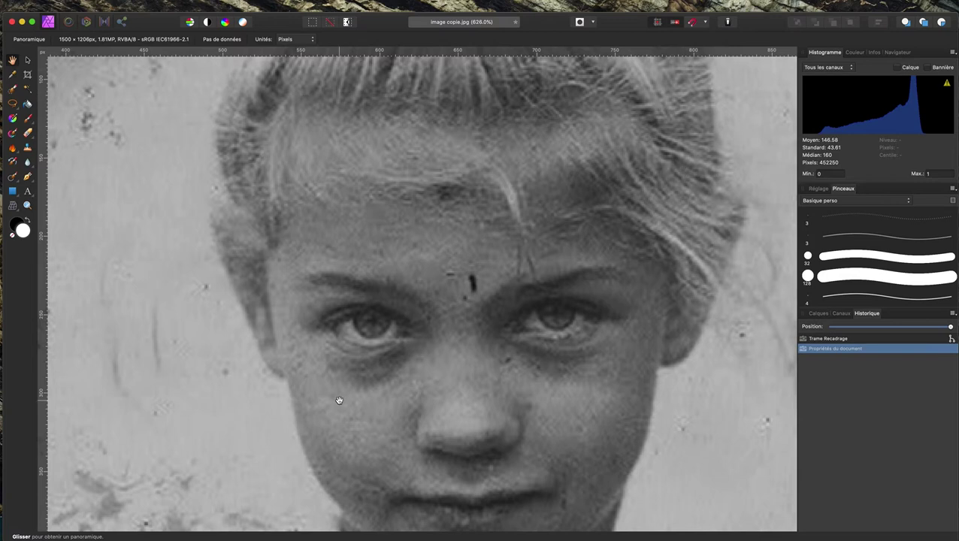
scroll(339, 400, "down", 5)
scroll(335, 400, "down", 6)
scroll(335, 400, "up", 6)
scroll(335, 402, "up", 2)
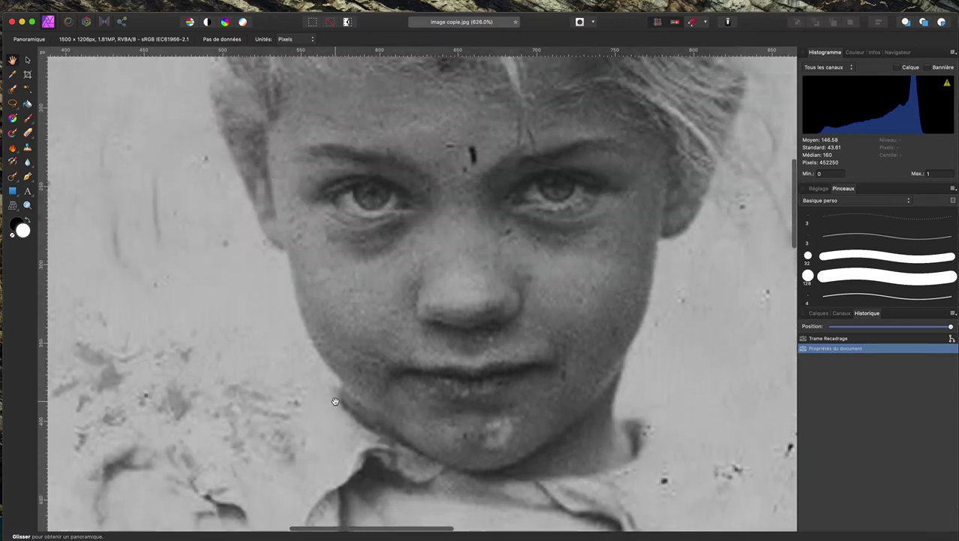
scroll(335, 402, "up", 3)
scroll(335, 401, "up", 3)
scroll(335, 402, "down", 5)
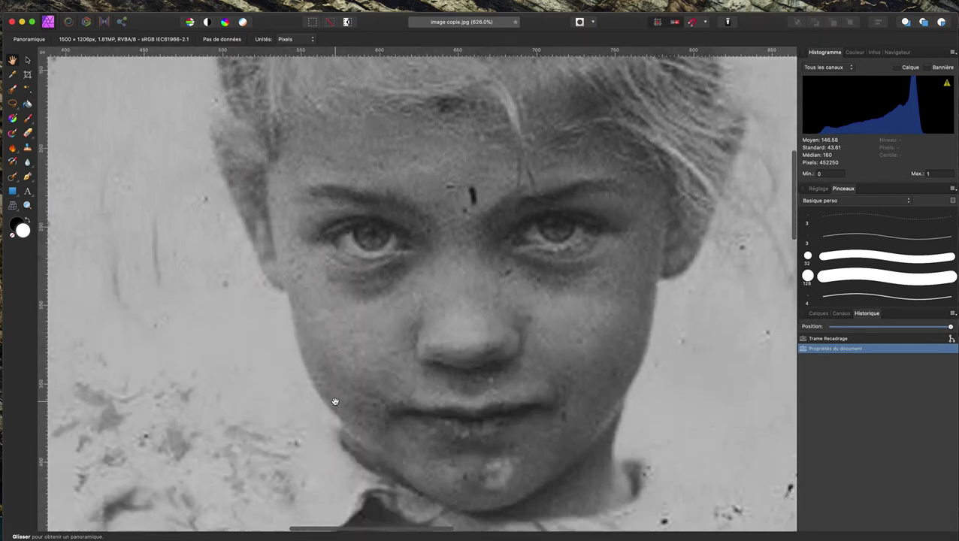
scroll(335, 401, "down", 3)
scroll(335, 402, "up", 1)
scroll(335, 401, "up", 5)
scroll(335, 402, "up", 3)
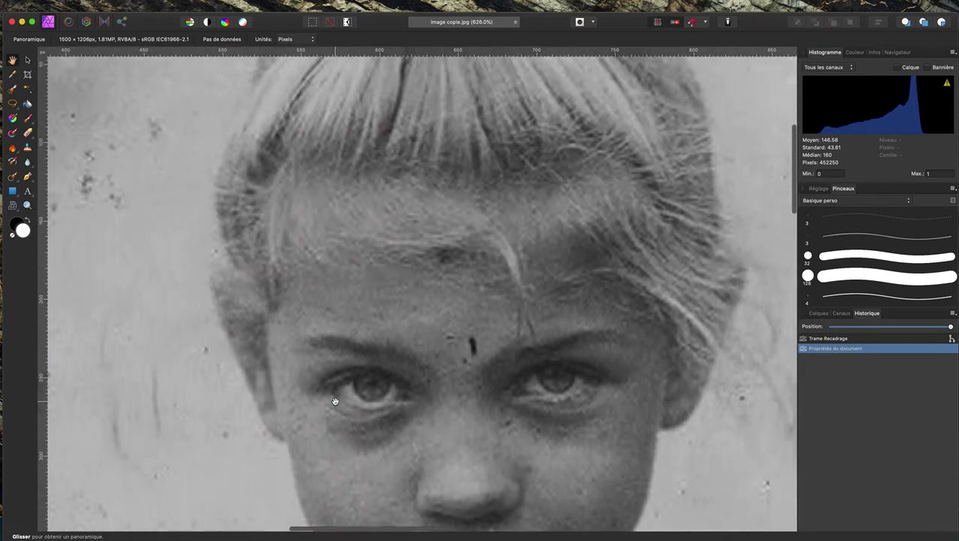
scroll(336, 401, "up", 3)
scroll(335, 401, "down", 3)
scroll(335, 401, "down", 1)
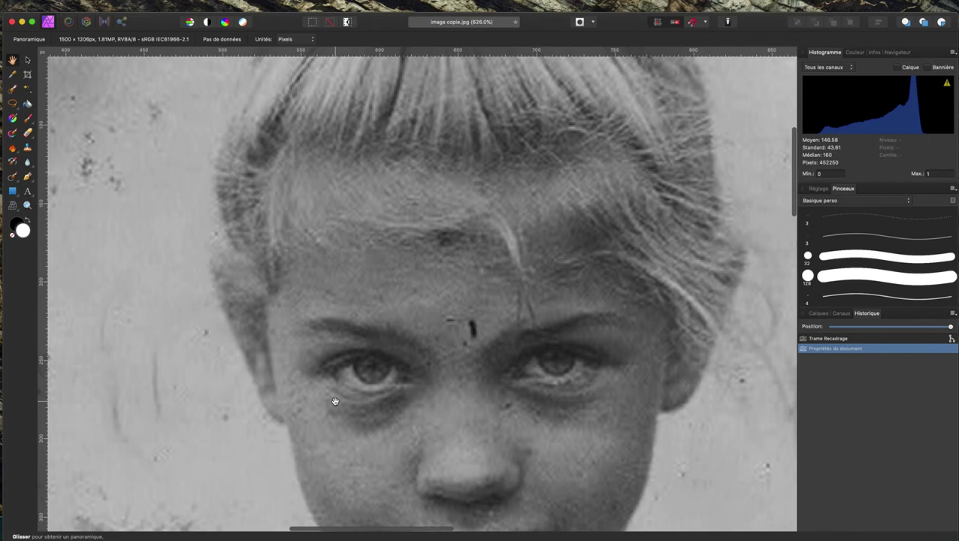
scroll(420, 371, "up", 5)
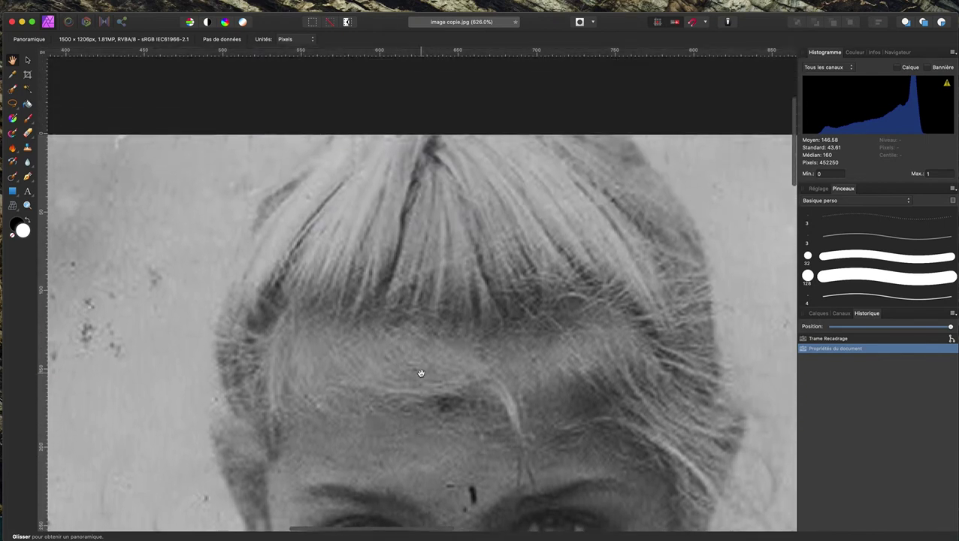
scroll(421, 373, "down", 3)
scroll(421, 373, "down", 3)
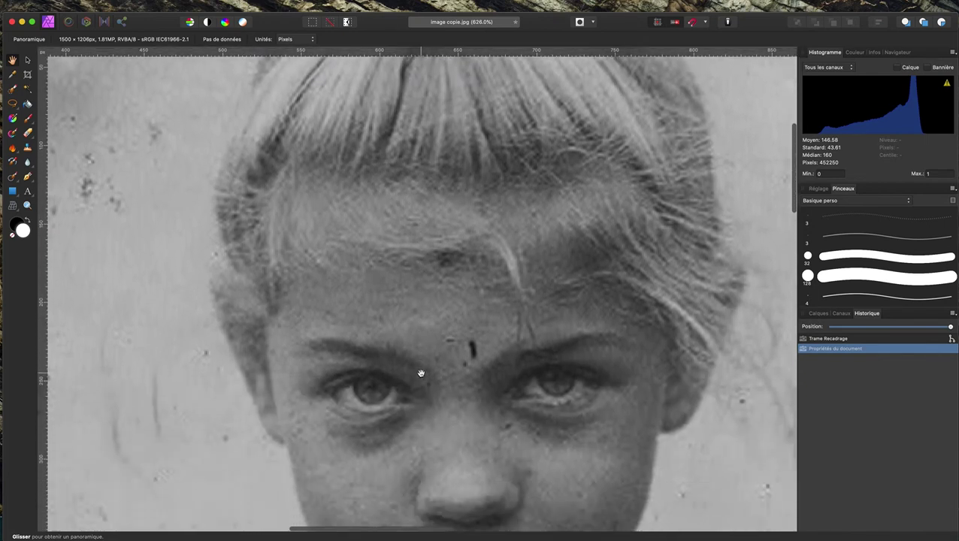
key("ctrl+0")
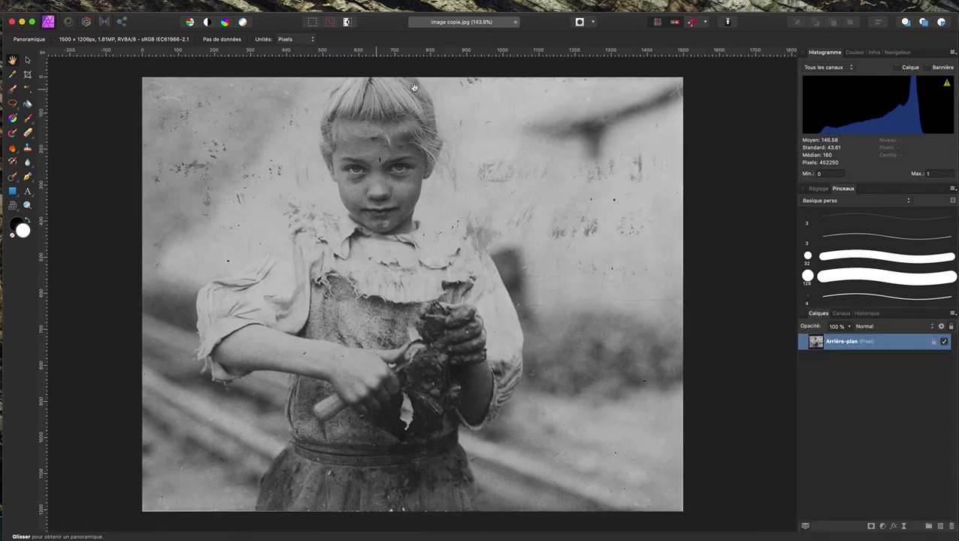
Duplicate the Arrière-plan layer, hide the original, and rename the copy to 'image'
right_click(882, 344)
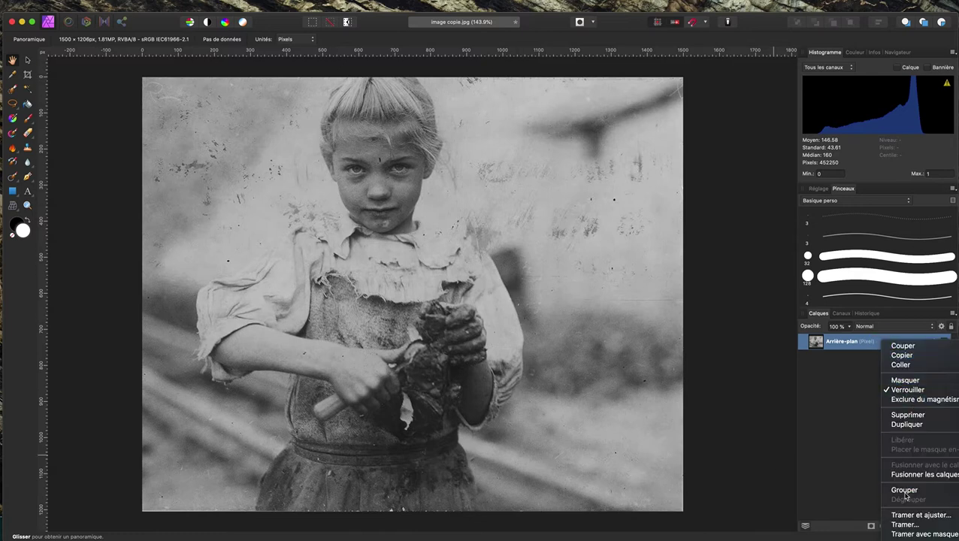
left_click(907, 424)
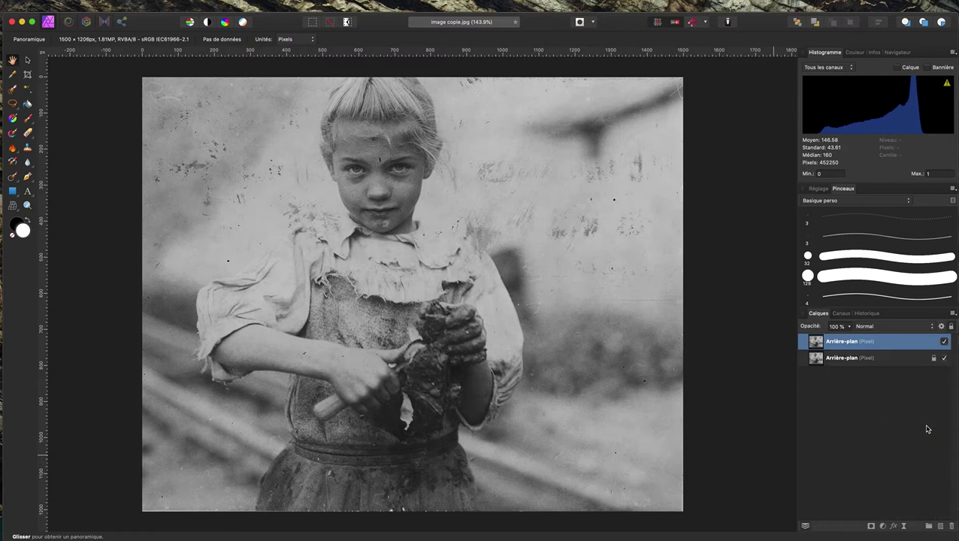
left_click(945, 359)
double_click(833, 342)
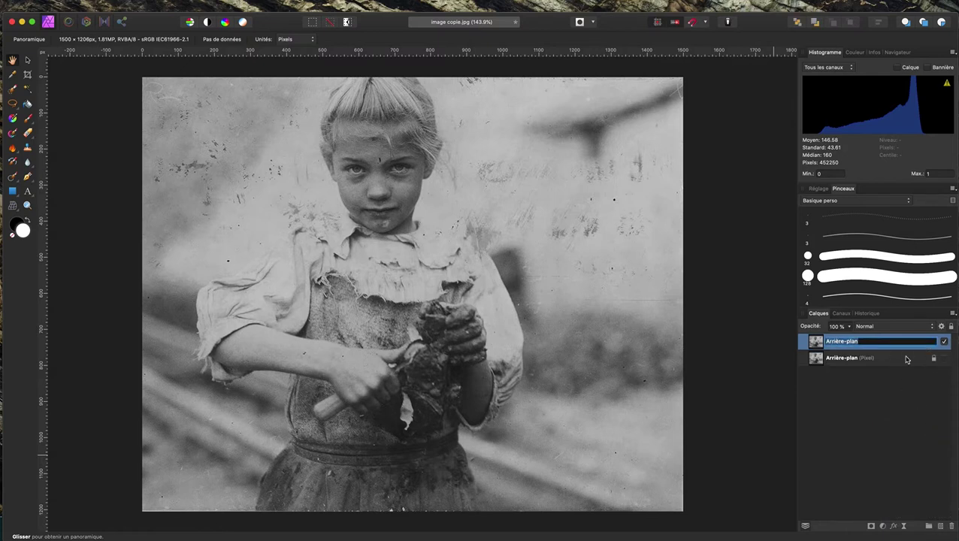
key("BackSpace")
type("image")
left_click(857, 406)
left_click(840, 344)
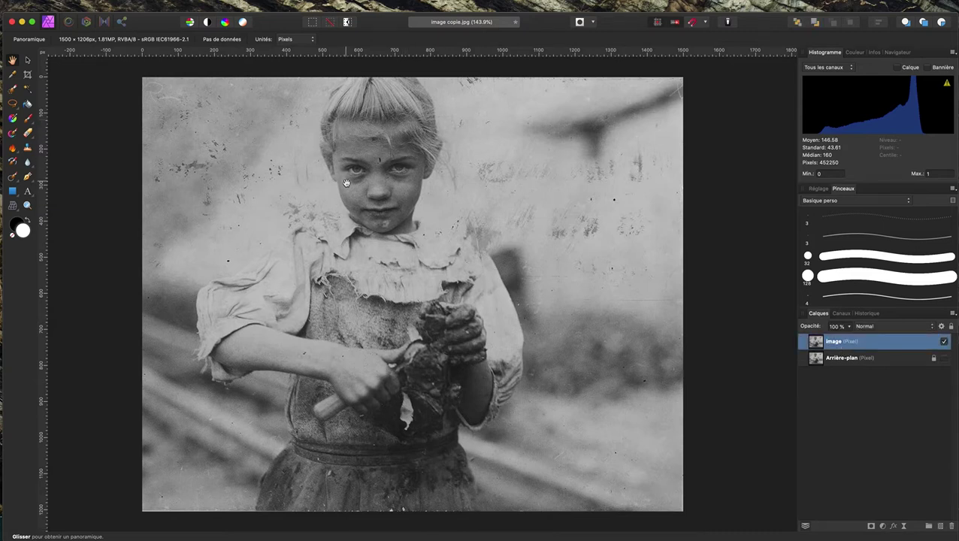
Zoom from about 144% to 431% centred on the girl's face
scroll(351, 189, "up", 3)
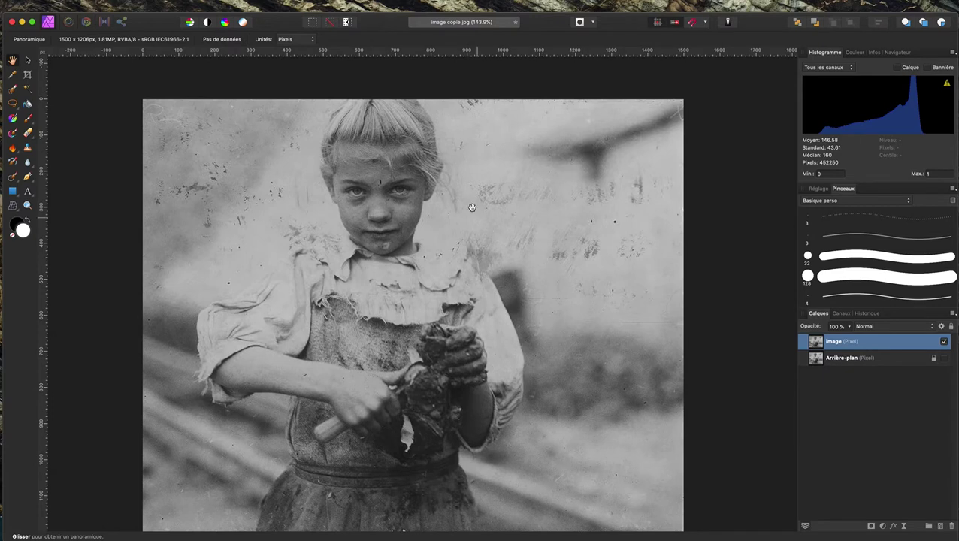
scroll(447, 197, "right", 1)
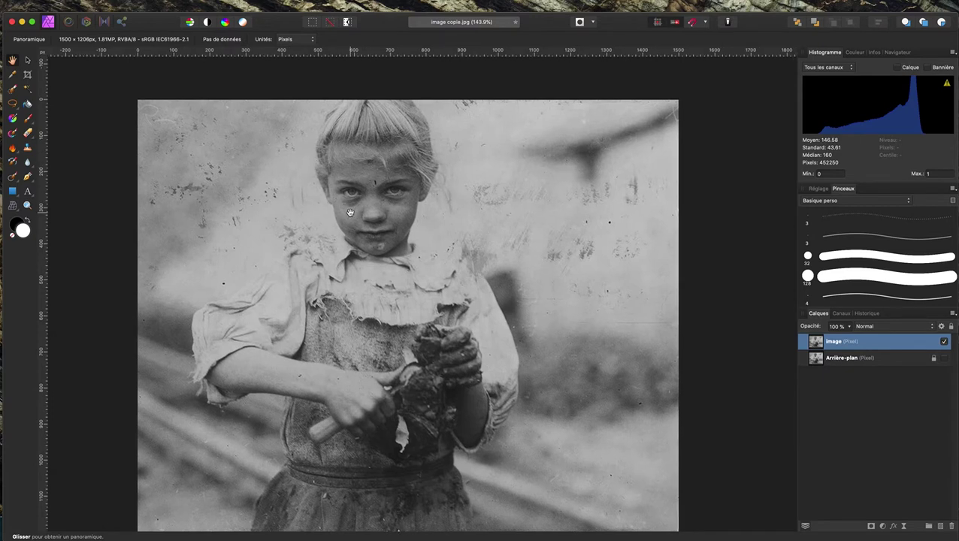
scroll(350, 213, "up", 4)
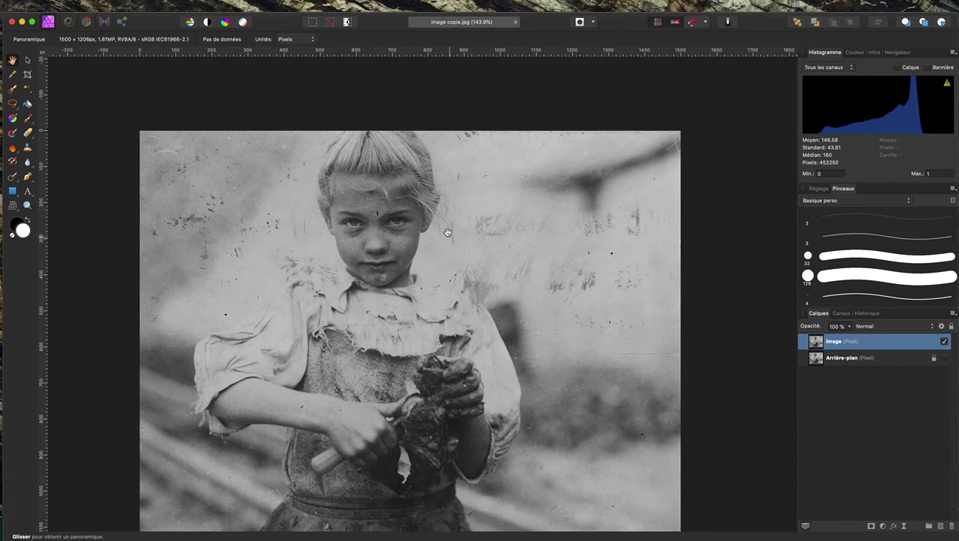
scroll(382, 260, "up", 5)
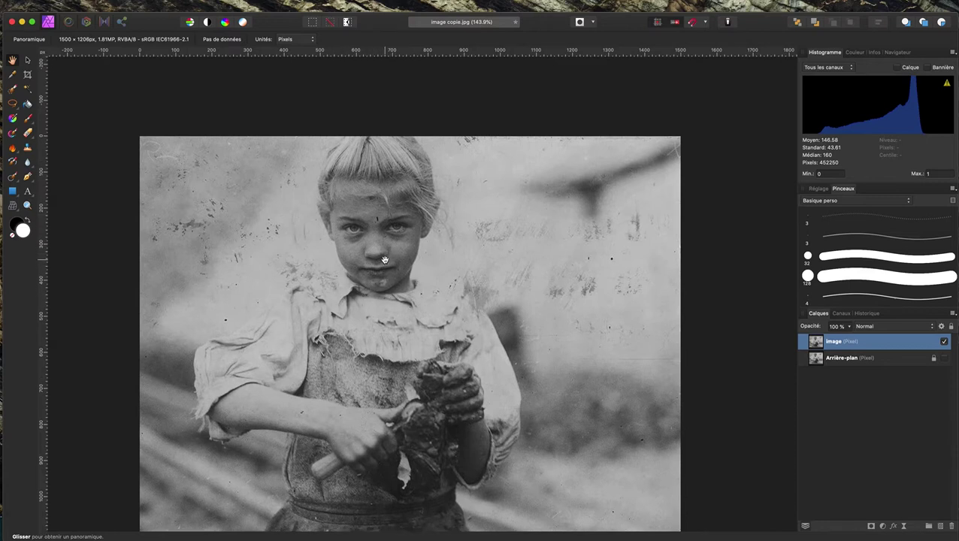
scroll(384, 207, "up", 3)
scroll(384, 206, "up", 2)
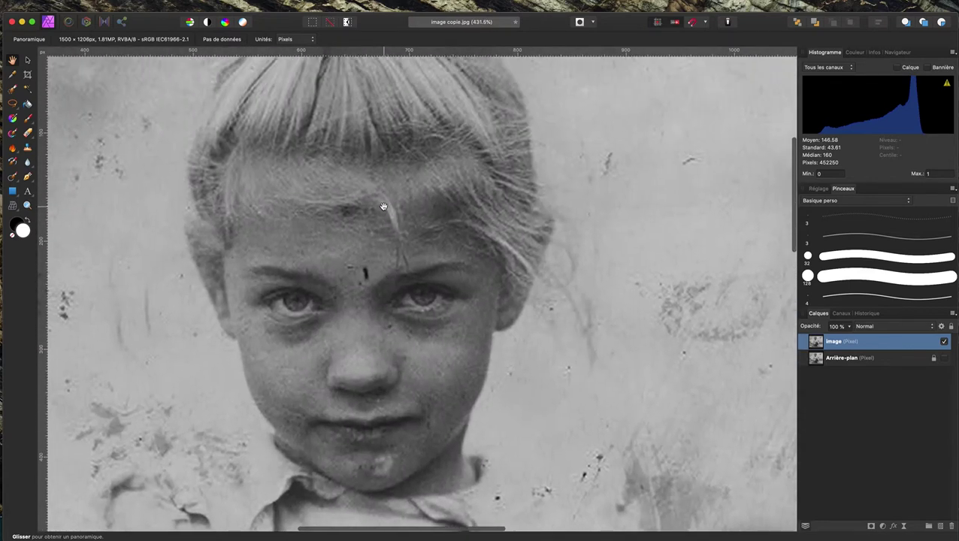
Draw a freehand lasso around the girl's face from forehead to chin
left_click(13, 105)
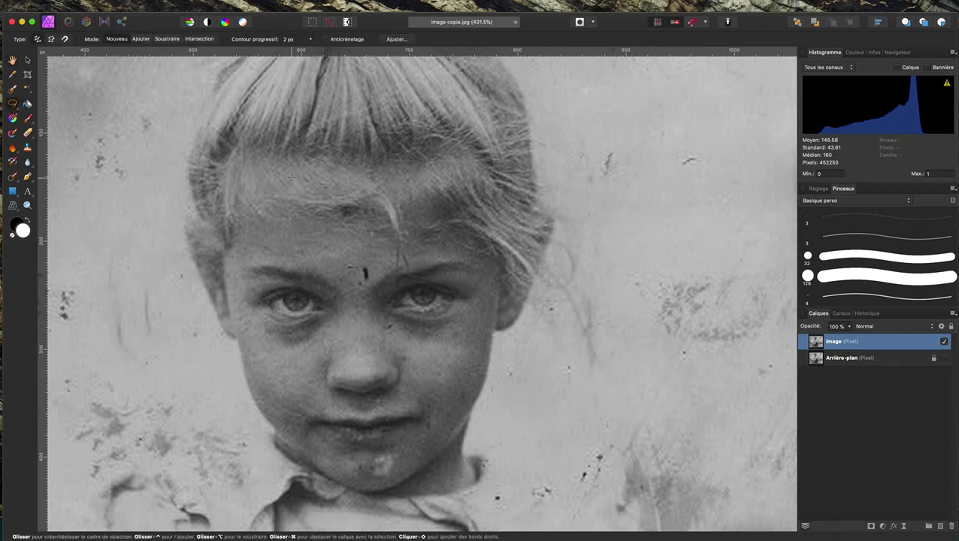
mouse_move(301, 174)
left_mouse_down()
mouse_move(192, 262)
mouse_move(197, 289)
mouse_move(275, 446)
mouse_move(376, 510)
mouse_move(432, 498)
mouse_move(482, 467)
mouse_move(469, 450)
mouse_move(490, 349)
mouse_move(558, 223)
mouse_move(546, 208)
mouse_move(378, 165)
mouse_move(300, 174)
left_mouse_up()
scroll(295, 174, "down", 3)
scroll(295, 174, "down", 3)
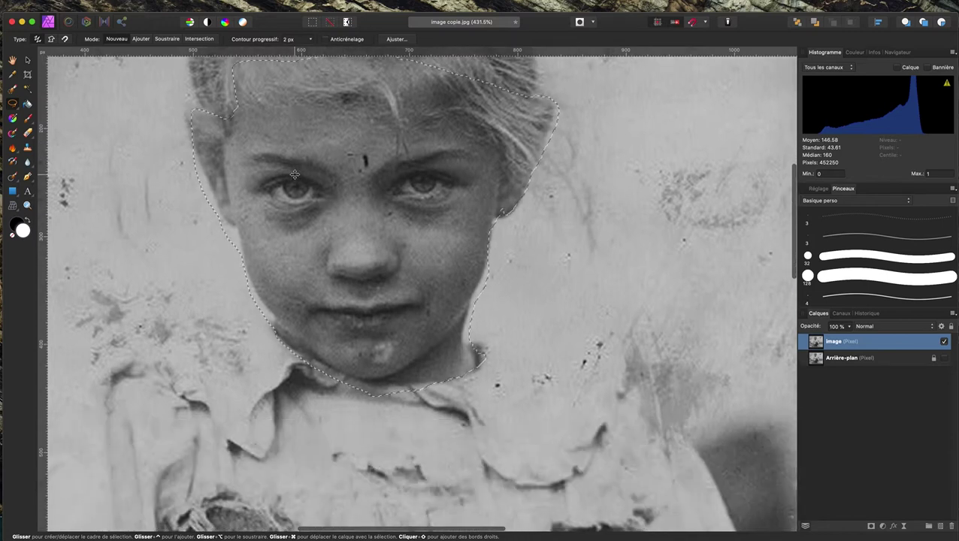
scroll(295, 175, "up", 3)
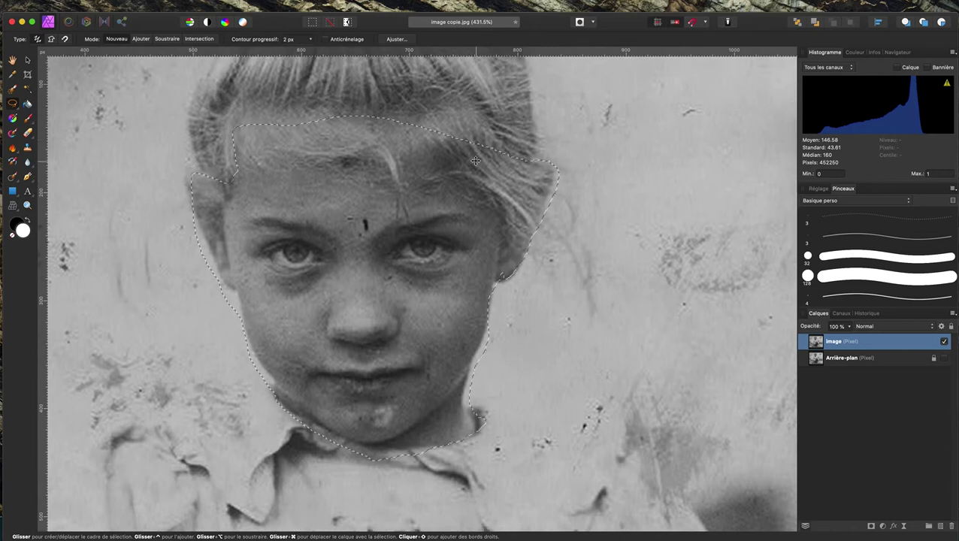
Rasterize the image layer and add a live Flou gaussien with a 0.5 px radius
right_click(895, 343)
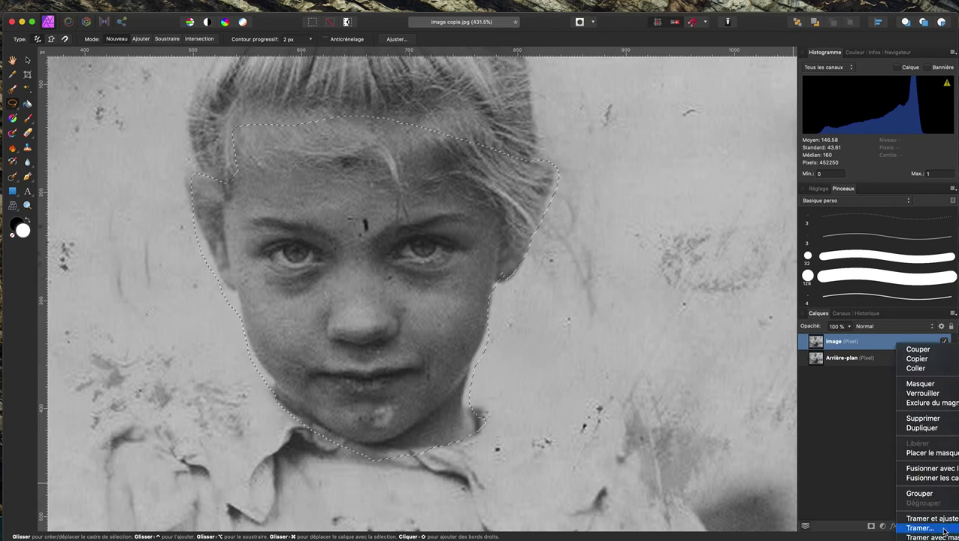
left_click(932, 531)
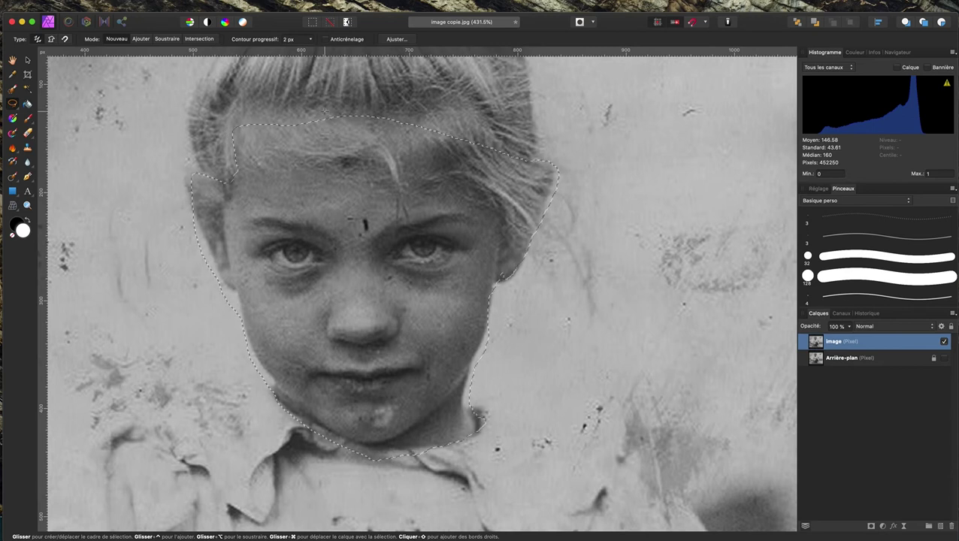
left_click(905, 528)
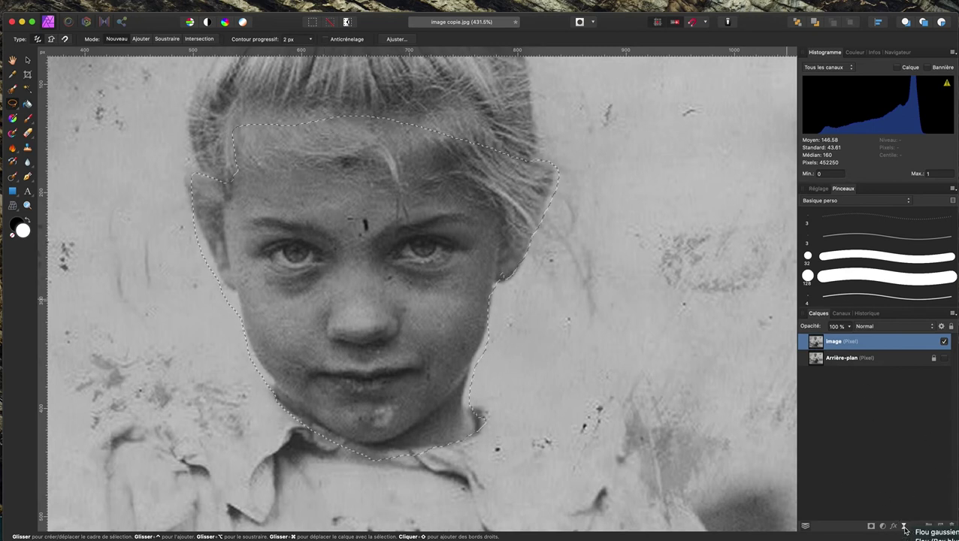
left_click(934, 533)
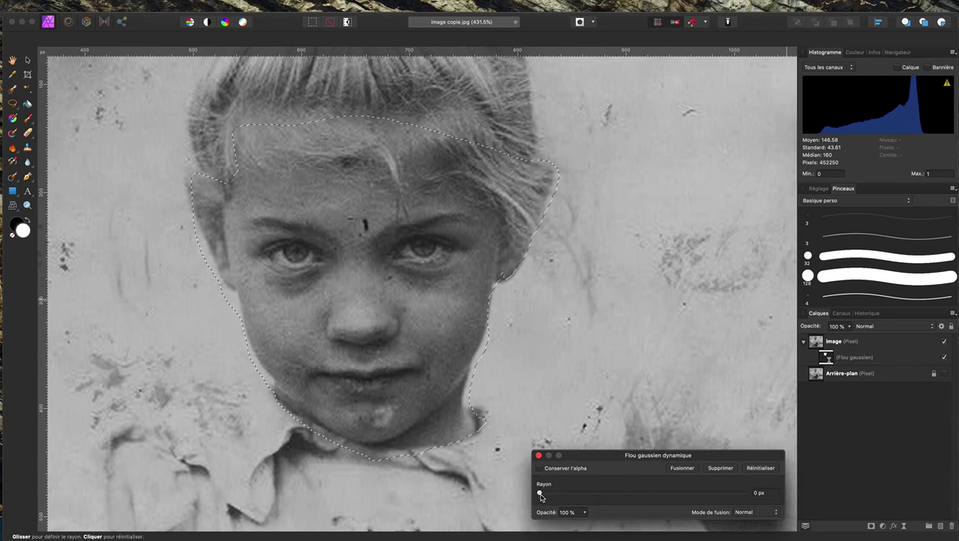
left_click_drag(541, 496, 629, 502)
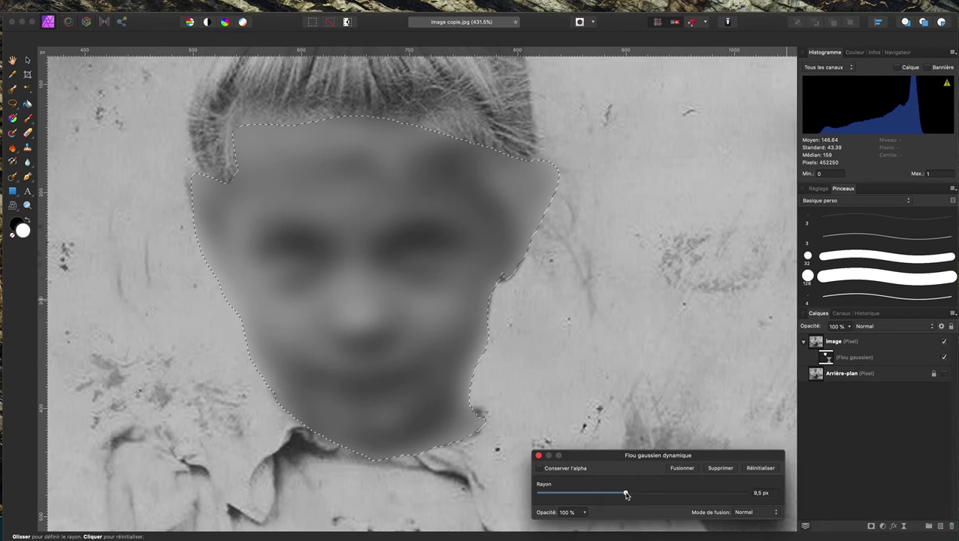
mouse_move(627, 496)
left_mouse_down()
mouse_move(537, 497)
mouse_move(636, 496)
mouse_move(544, 497)
left_mouse_up()
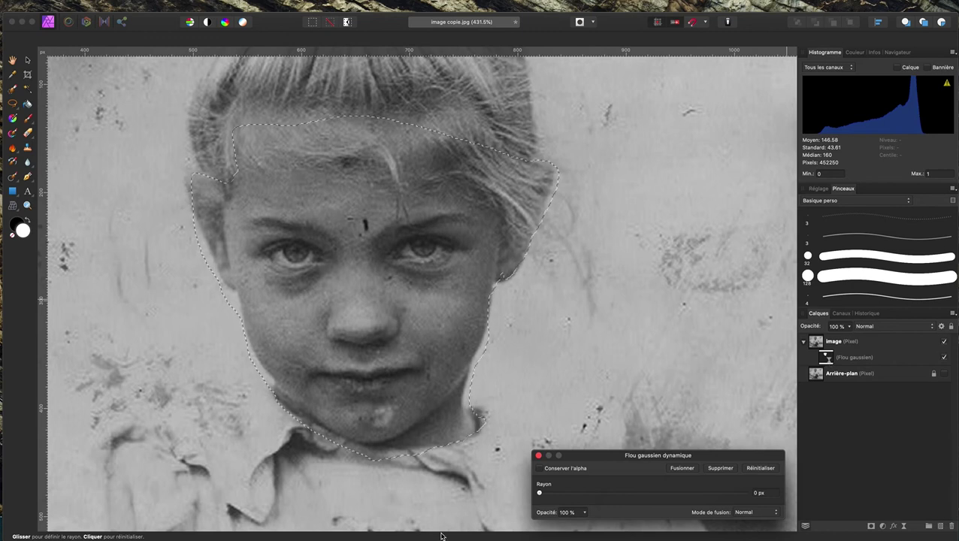
left_click_drag(541, 494, 558, 494)
left_click_drag(559, 496, 562, 496)
Close the blur dialog, select the Flou gaussien layer, and choose the Paint Brush
left_click(539, 456)
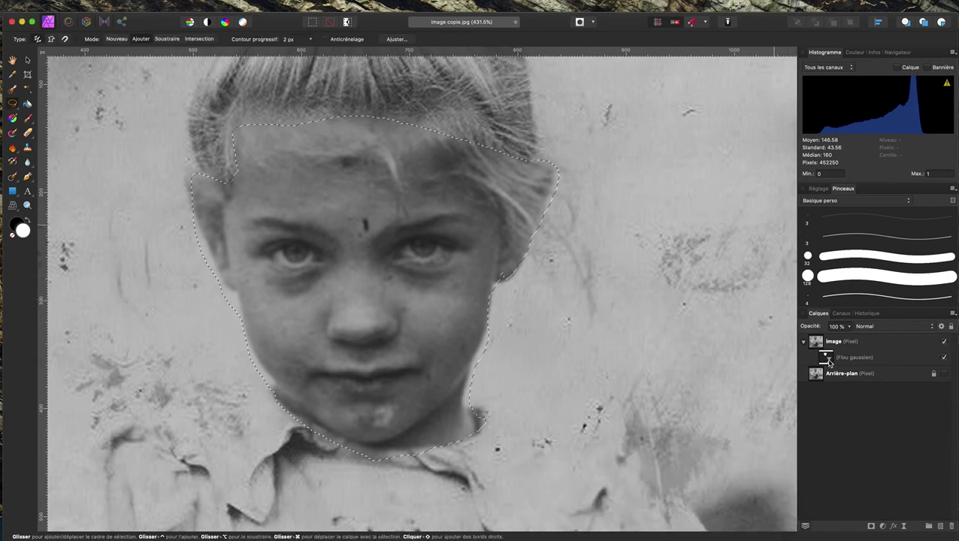
left_click(829, 361)
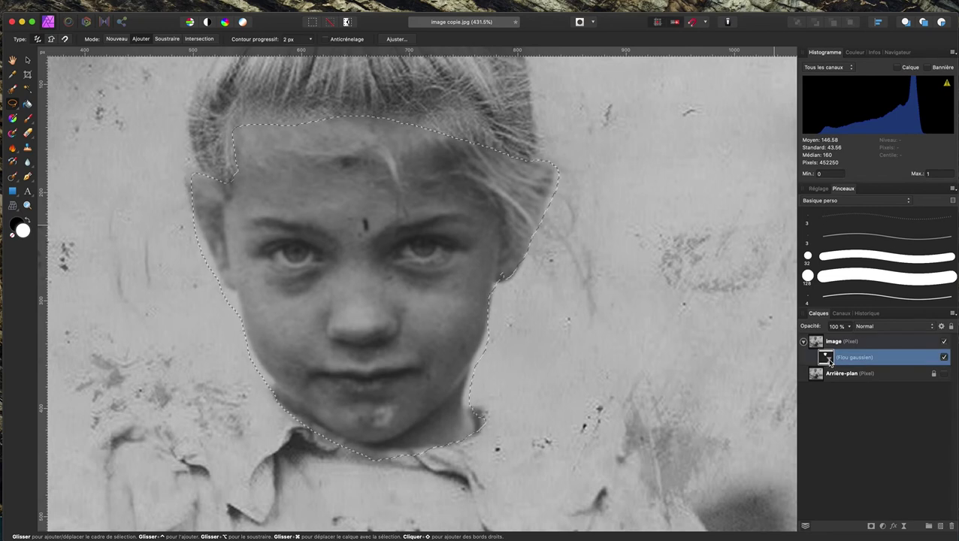
left_click(28, 120)
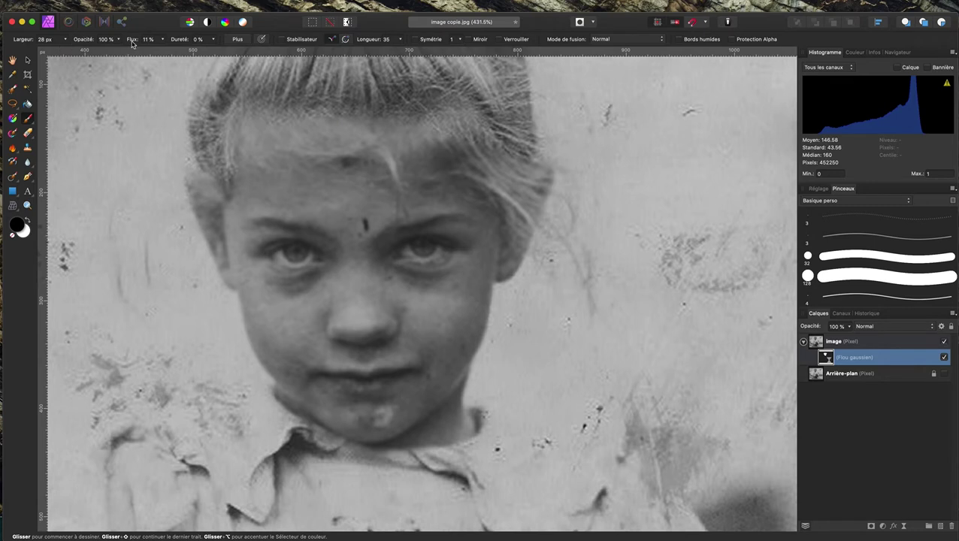
Set the brush to 100% flow, 60% hardness and about 20 px width
left_click_drag(133, 43, 233, 41)
left_click_drag(174, 43, 212, 44)
left_click_drag(305, 258, 279, 253)
Paint the blur off the eyes, lips, both eyebrows and the hair edge
mouse_move(403, 254)
left_mouse_down()
mouse_move(442, 248)
mouse_move(412, 253)
left_mouse_up()
left_click_drag(304, 258, 300, 257)
mouse_move(321, 375)
left_mouse_down()
mouse_move(406, 370)
mouse_move(330, 378)
mouse_move(390, 382)
mouse_move(343, 379)
mouse_move(366, 389)
mouse_move(365, 368)
left_mouse_up()
mouse_move(256, 222)
left_mouse_down()
mouse_move(328, 239)
mouse_move(291, 228)
left_mouse_up()
mouse_move(406, 229)
left_mouse_down()
mouse_move(439, 214)
mouse_move(466, 220)
mouse_move(456, 219)
left_mouse_up()
mouse_move(488, 186)
left_mouse_down()
mouse_move(520, 190)
mouse_move(509, 265)
mouse_move(503, 152)
mouse_move(493, 173)
mouse_move(450, 150)
mouse_move(484, 177)
mouse_move(456, 157)
mouse_move(386, 133)
mouse_move(399, 109)
mouse_move(272, 131)
mouse_move(409, 140)
mouse_move(291, 142)
mouse_move(263, 139)
mouse_move(251, 124)
mouse_move(244, 142)
mouse_move(225, 139)
mouse_move(274, 144)
mouse_move(242, 163)
mouse_move(380, 147)
mouse_move(325, 144)
mouse_move(192, 182)
mouse_move(209, 164)
mouse_move(193, 182)
mouse_move(233, 278)
mouse_move(210, 165)
mouse_move(356, 134)
mouse_move(293, 139)
mouse_move(353, 158)
mouse_move(379, 153)
mouse_move(381, 139)
left_mouse_up()
Lower brush flow to 24%, enlarge to about 70 px, and mask the forehead hairline
left_click_drag(133, 43, 92, 43)
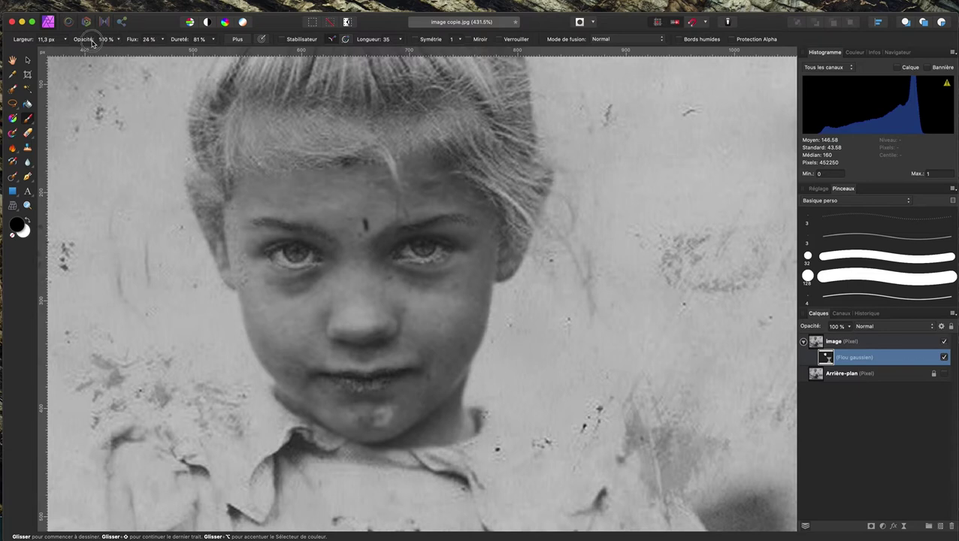
mouse_move(357, 141)
left_mouse_down()
mouse_move(391, 140)
mouse_move(367, 126)
left_mouse_up()
mouse_move(365, 107)
left_mouse_down()
mouse_move(388, 107)
mouse_move(363, 83)
left_mouse_up()
mouse_move(312, 106)
left_mouse_down()
mouse_move(337, 106)
mouse_move(313, 105)
left_mouse_up()
mouse_move(282, 155)
left_mouse_down()
mouse_move(437, 150)
mouse_move(239, 169)
mouse_move(207, 194)
left_mouse_up()
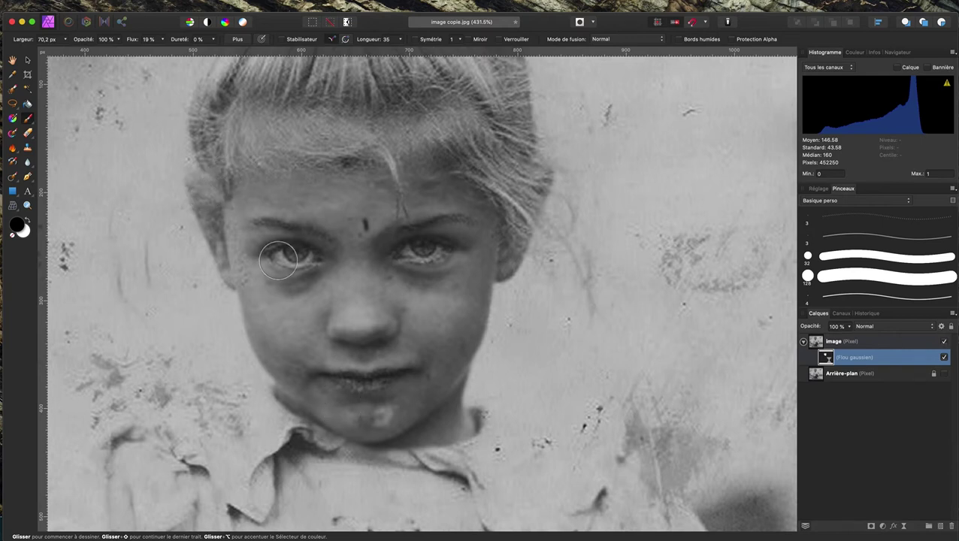
scroll(526, 333, "down", 3)
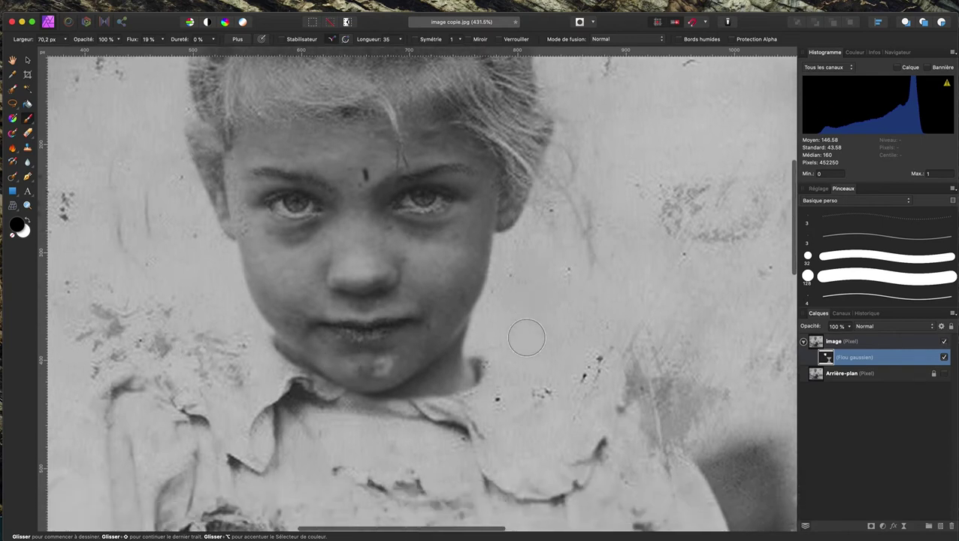
scroll(529, 336, "down", 3)
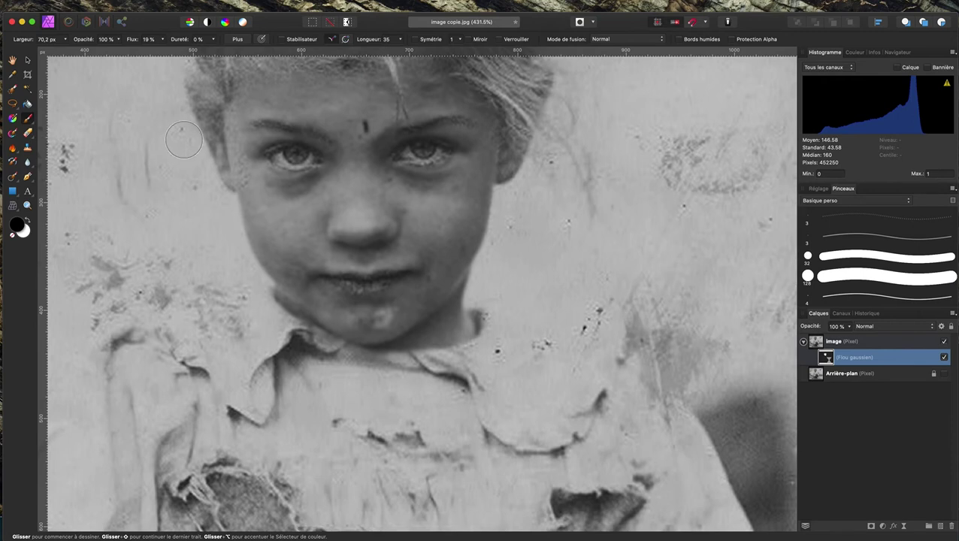
scroll(165, 154, "up", 1)
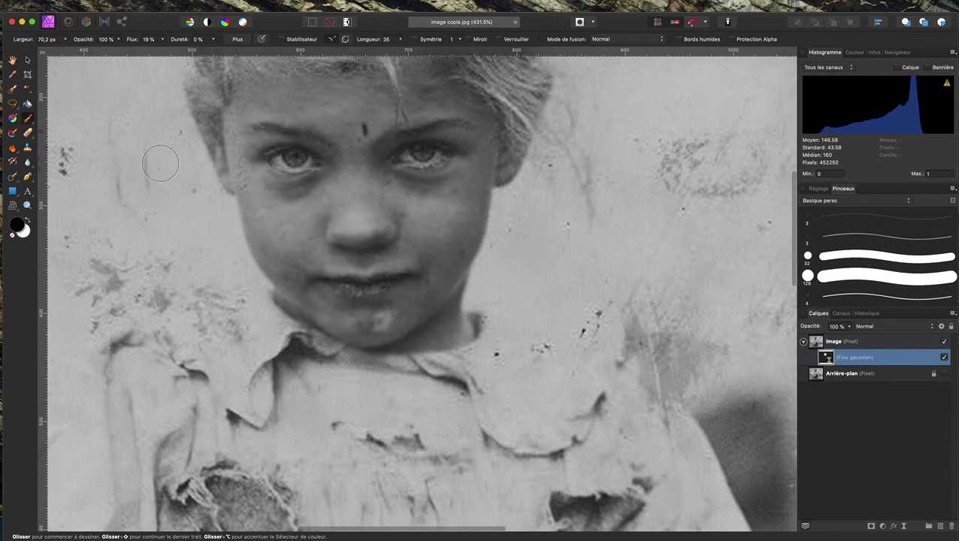
scroll(164, 163, "up", 1)
scroll(163, 163, "down", 3)
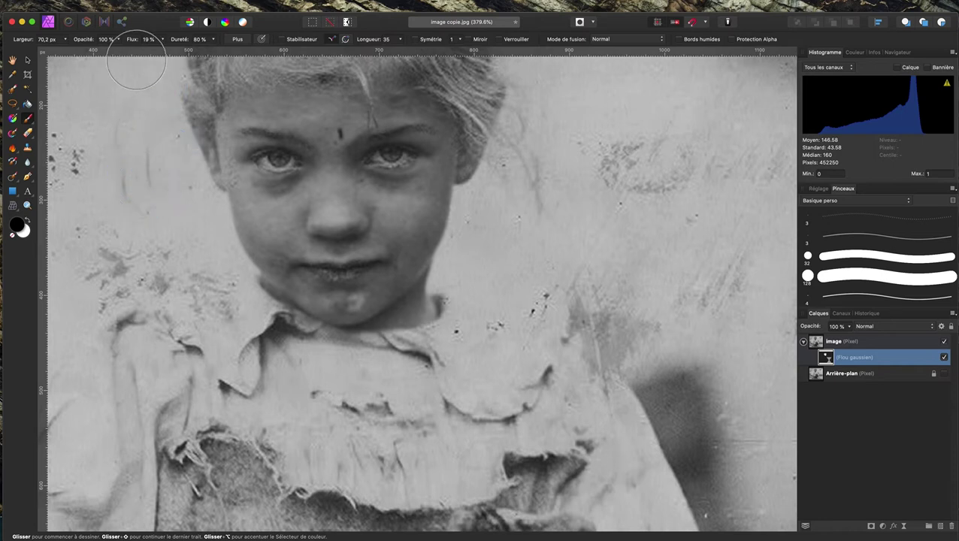
At 100% flow, paint black along both cheek edges and the jaw
left_click_drag(133, 43, 182, 42)
left_click(27, 220)
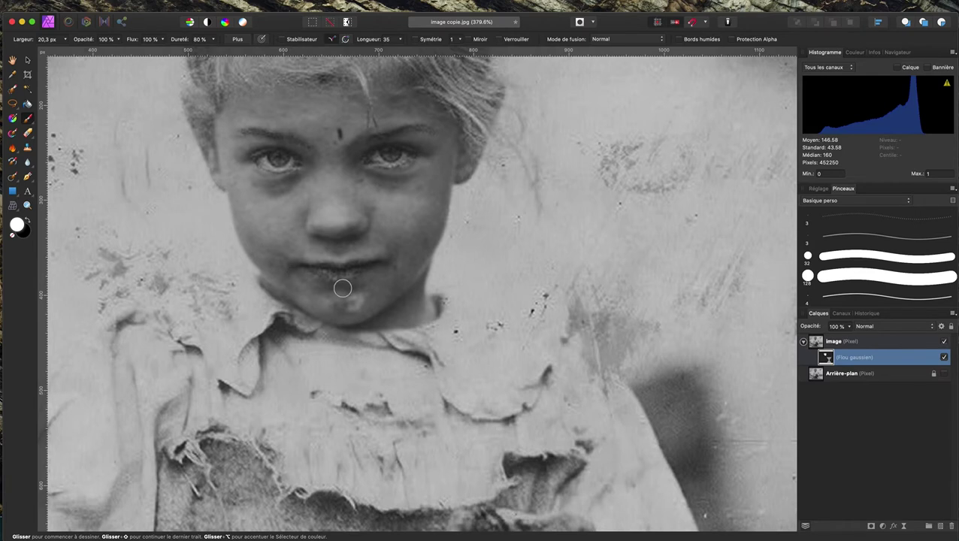
scroll(342, 288, "down", 2)
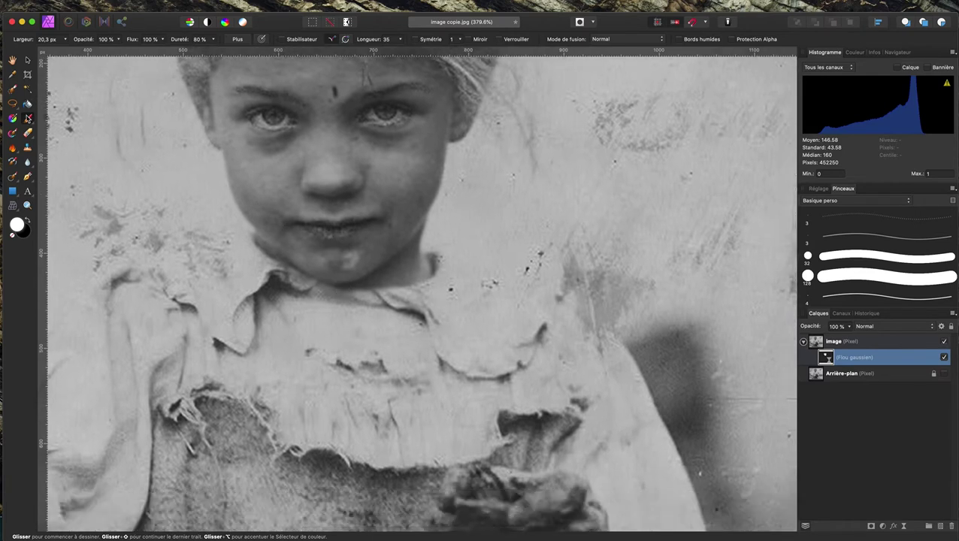
left_click(27, 221)
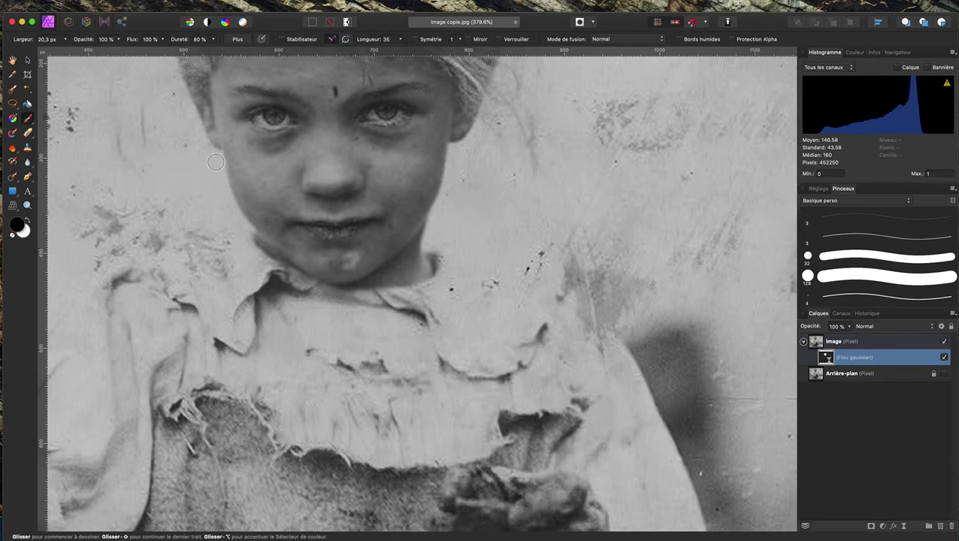
mouse_move(215, 173)
left_mouse_down()
mouse_move(238, 232)
mouse_move(214, 192)
left_mouse_up()
mouse_move(465, 163)
left_mouse_down()
mouse_move(429, 242)
mouse_move(445, 269)
mouse_move(421, 294)
mouse_move(317, 295)
mouse_move(252, 263)
mouse_move(242, 242)
left_mouse_up()
scroll(233, 137, "up", 3)
scroll(233, 136, "up", 2)
scroll(233, 136, "up", 2)
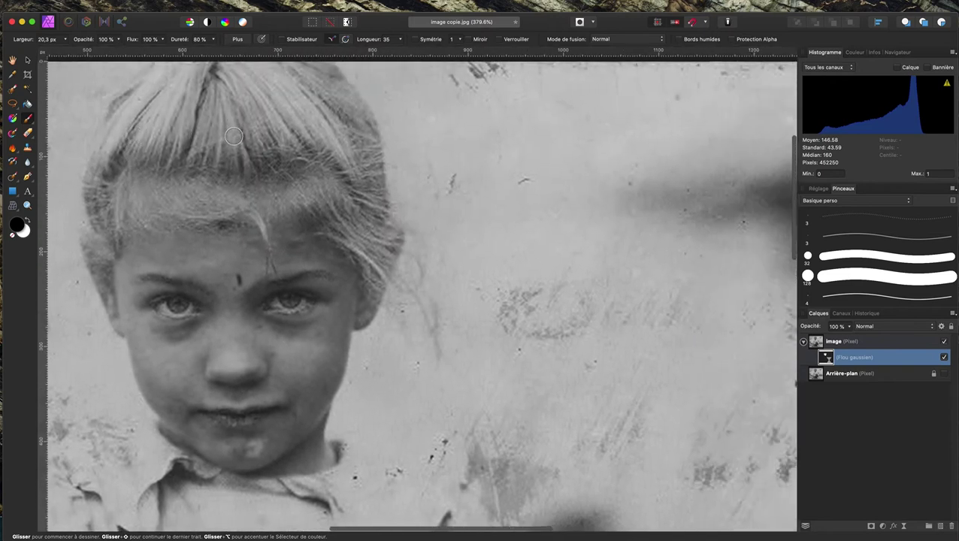
scroll(231, 136, "down", 3)
scroll(231, 136, "left", 2)
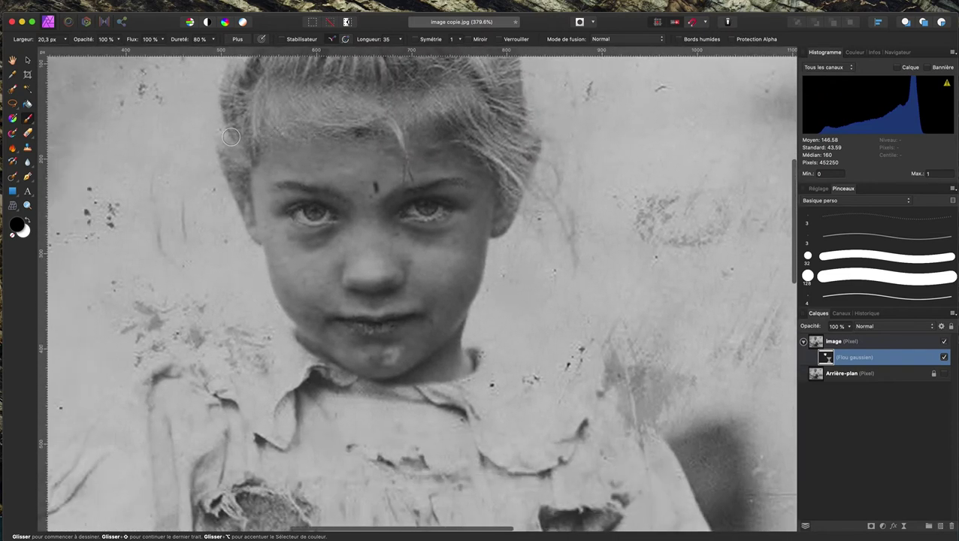
scroll(231, 136, "down", 1)
scroll(231, 136, "left", 1)
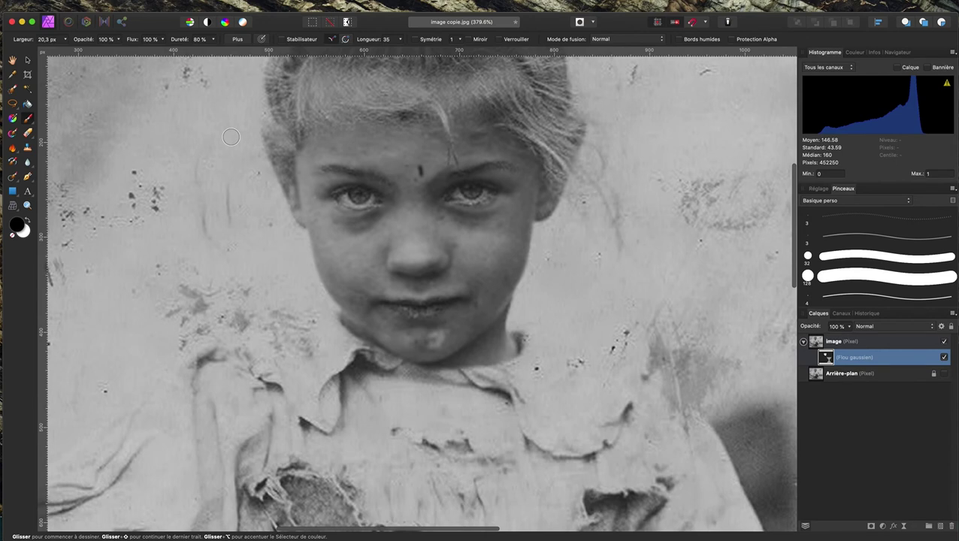
scroll(231, 136, "up", 2)
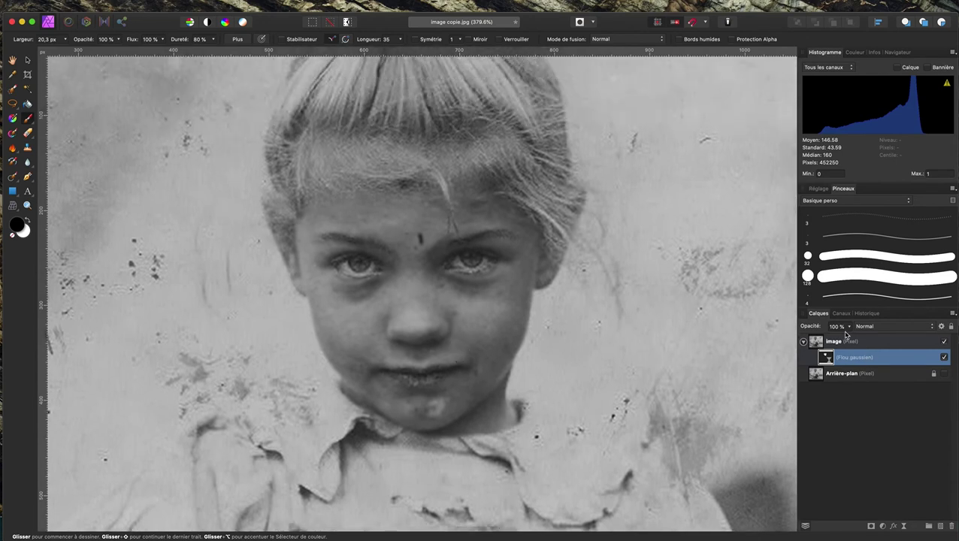
Compare the blur filter at 0% and 100% opacity, then settle on 60%
left_click_drag(817, 329, 721, 322)
left_click_drag(805, 331, 888, 333)
mouse_move(813, 329)
left_mouse_down()
mouse_move(784, 331)
mouse_move(793, 331)
left_mouse_up()
scroll(408, 237, "down", 5)
scroll(488, 230, "up", 3)
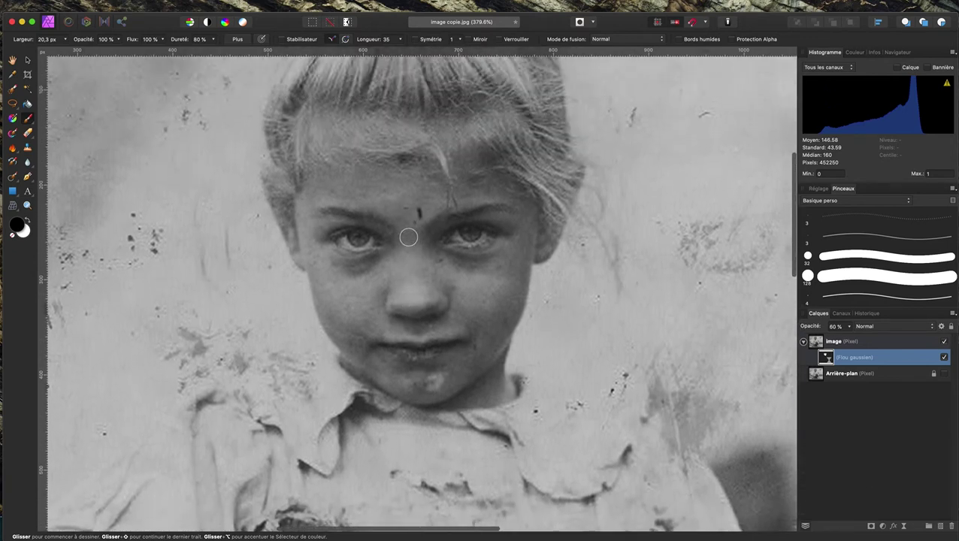
scroll(602, 222, "up", 2)
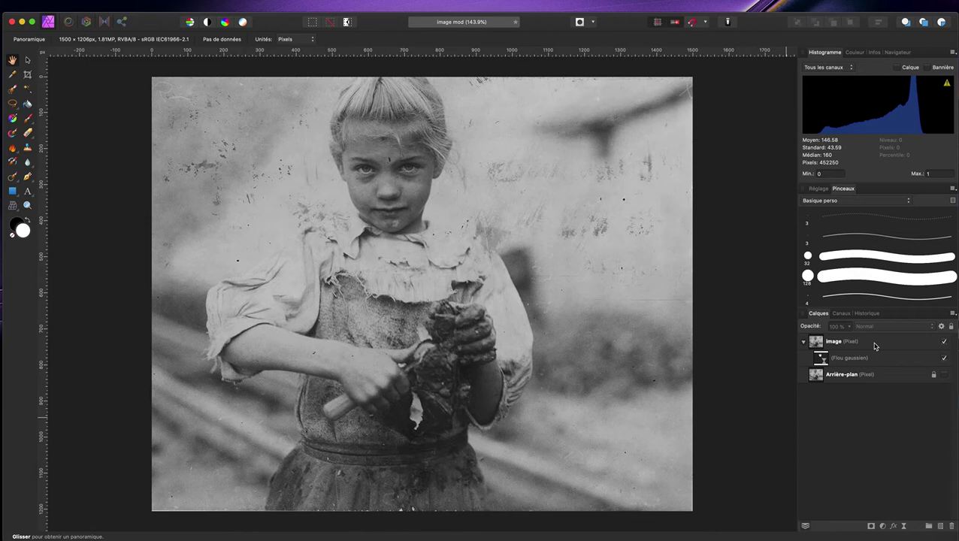
Add a pixel layer above the image layer named 'correction visage'
left_click(872, 342)
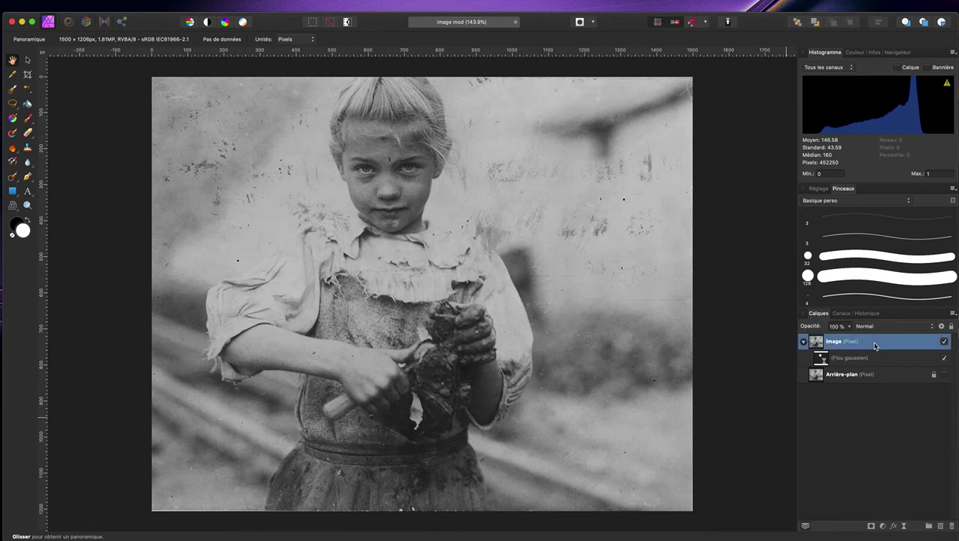
left_click(939, 528)
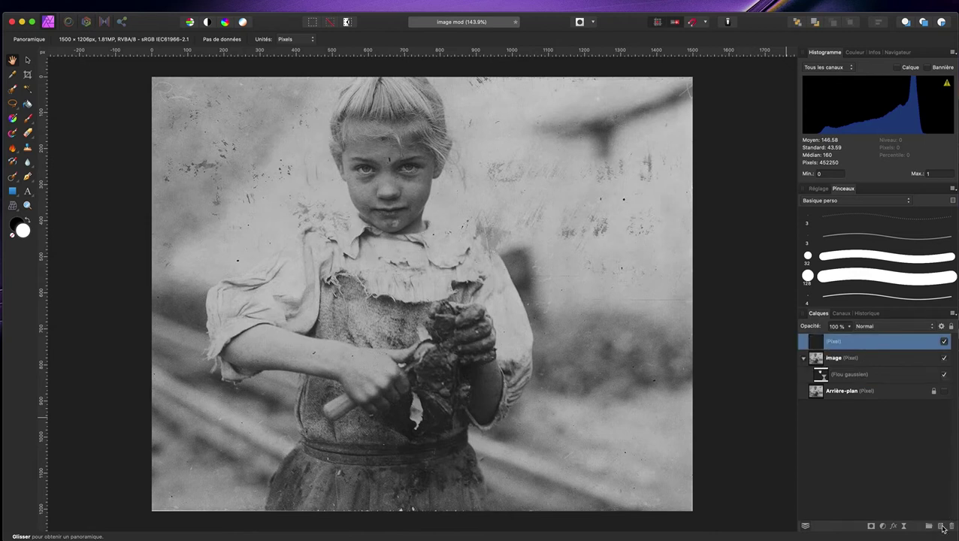
double_click(834, 343)
type("correction visage")
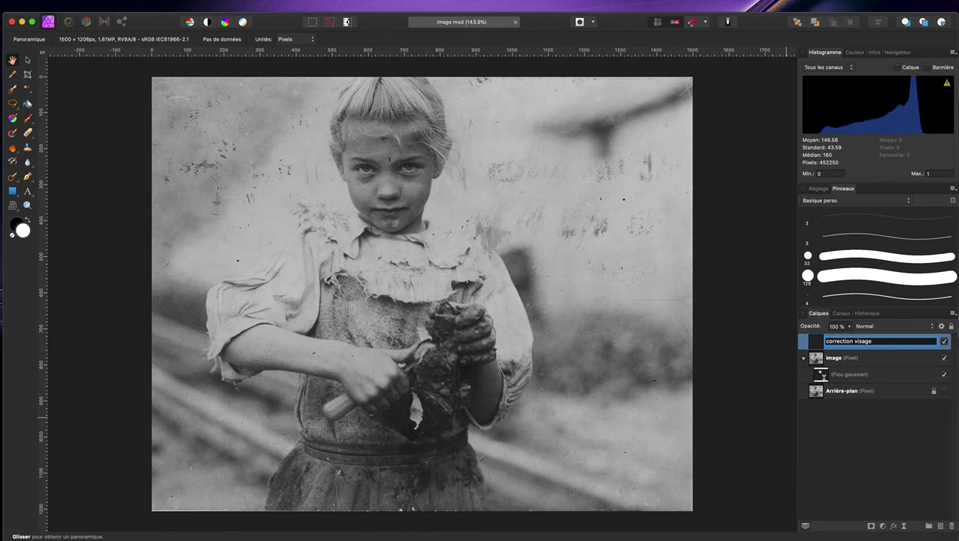
left_click(858, 482)
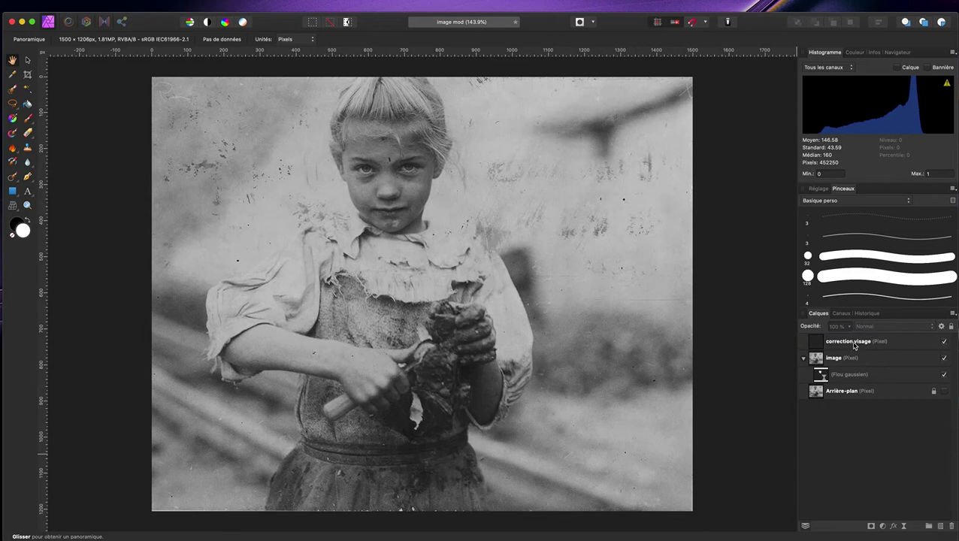
left_click(14, 179)
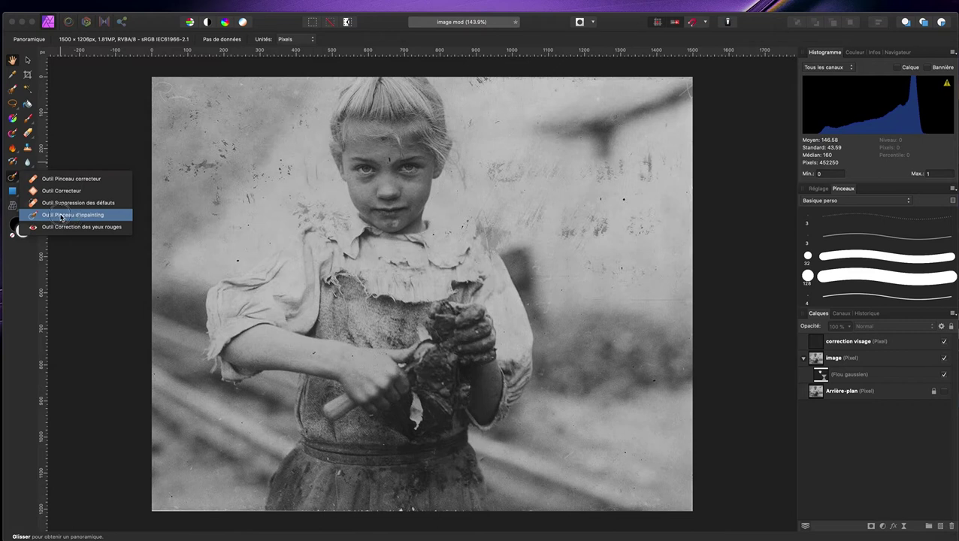
With the Inpainting Brush, move Flou gaussien to the top and target correction visage
left_click(61, 216)
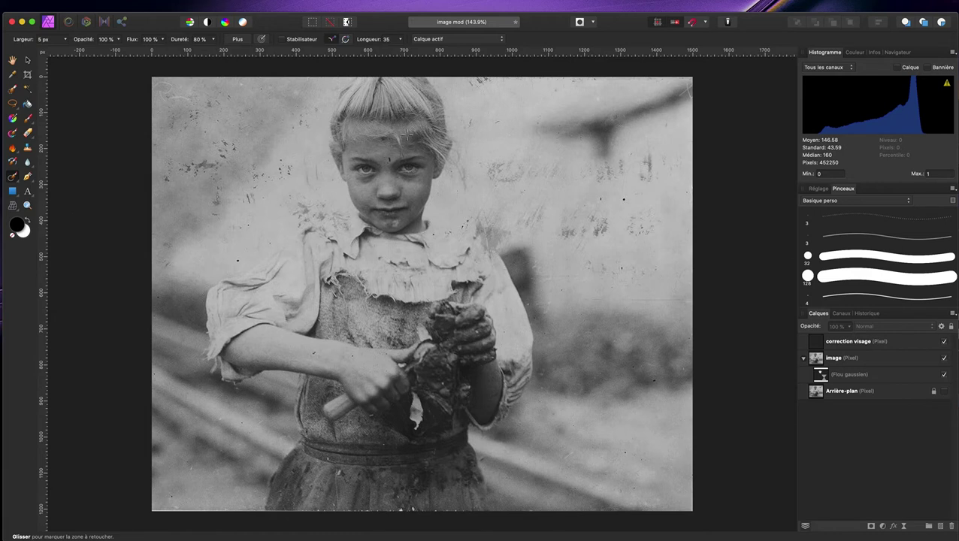
scroll(395, 155, "up", 5)
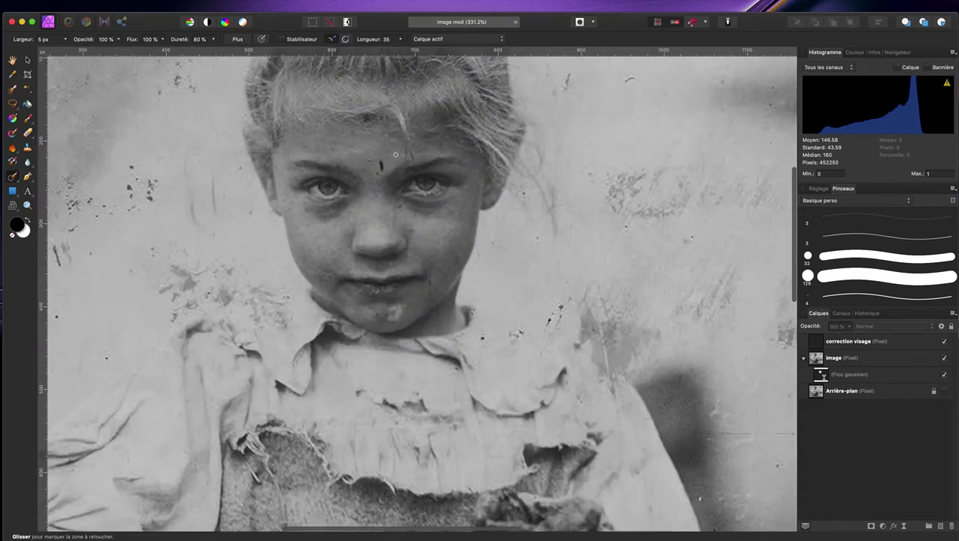
scroll(396, 154, "up", 5)
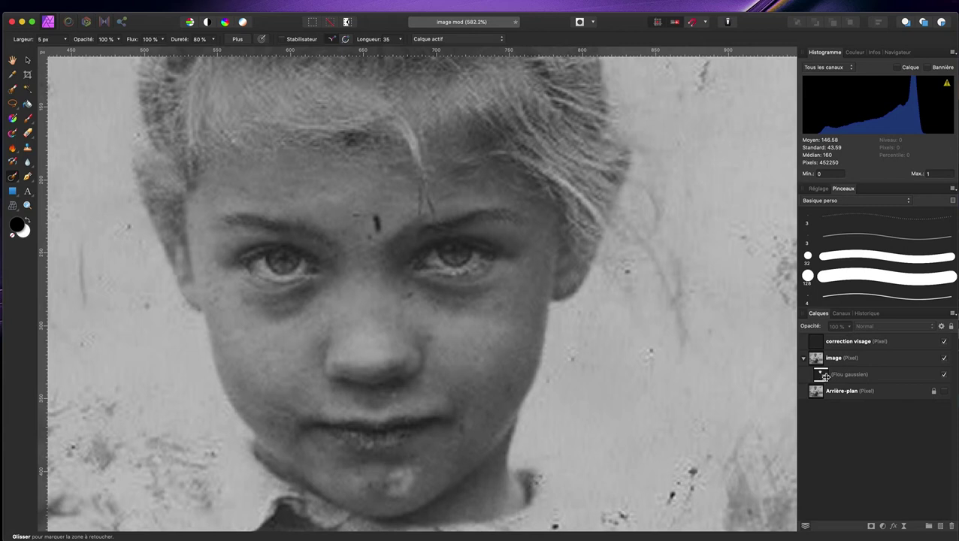
left_click_drag(825, 376, 817, 342)
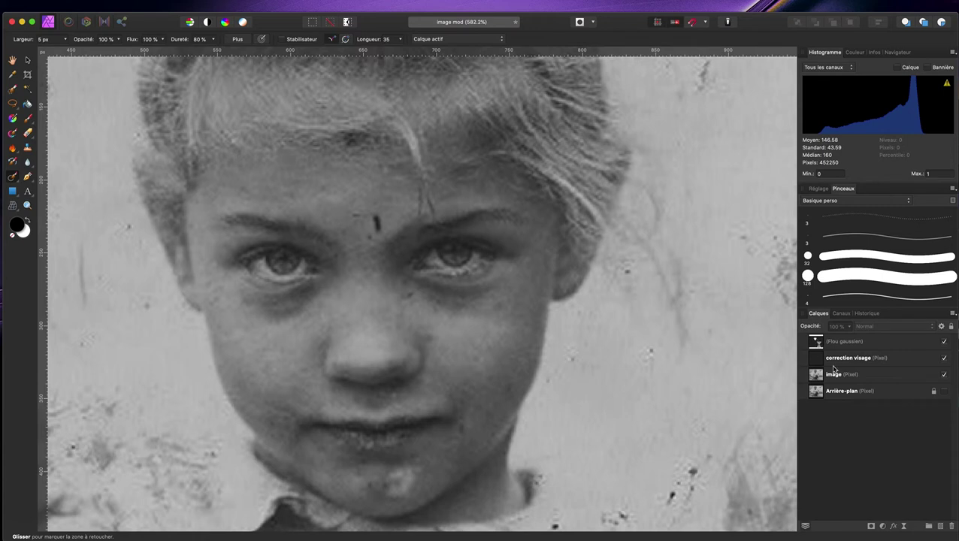
left_click(840, 360)
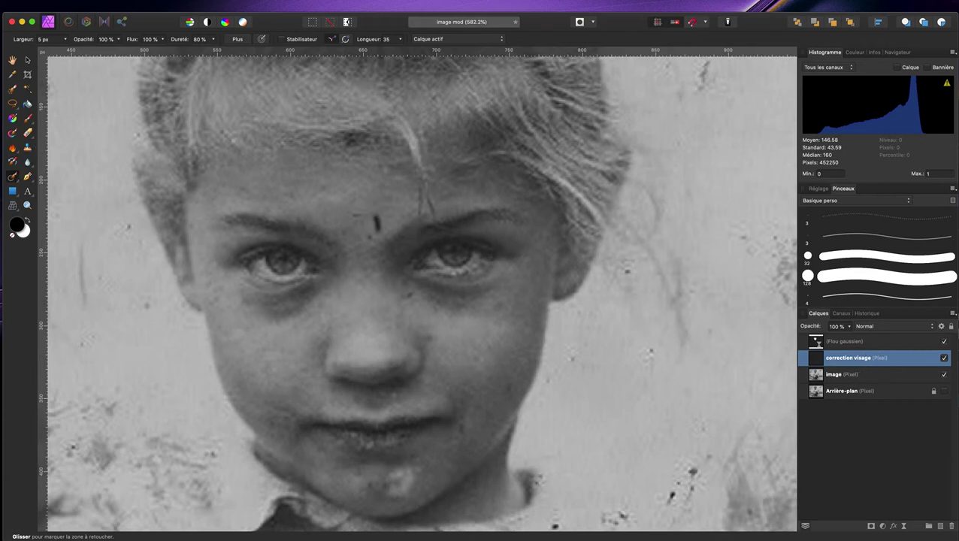
left_click_drag(373, 215, 374, 216)
left_click_drag(354, 215, 356, 217)
Sample 'Calque actif et sous-jacent' and inpaint the forehead and between-eyebrow spots
left_click(442, 41)
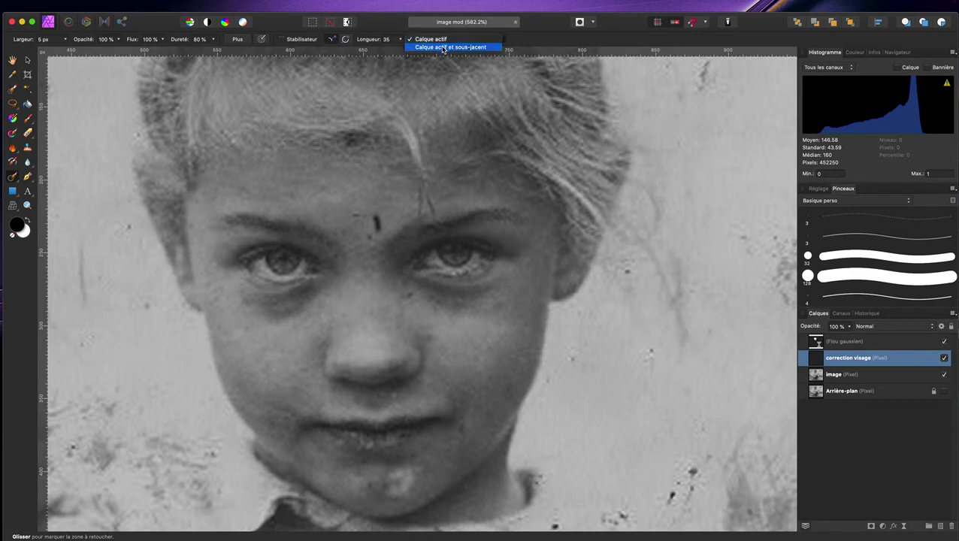
left_click(442, 47)
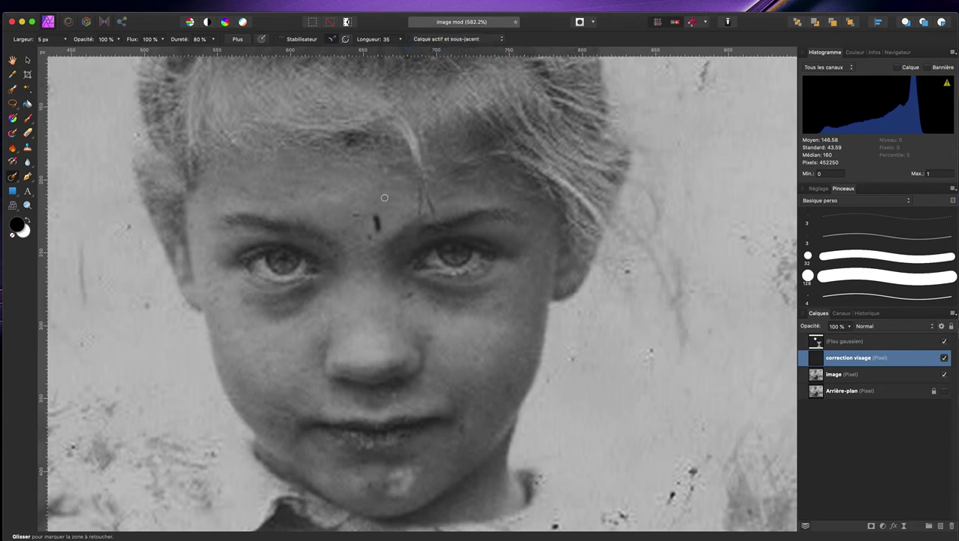
left_click_drag(348, 216, 374, 229)
left_click_drag(237, 186, 252, 192)
mouse_move(345, 247)
left_mouse_down()
mouse_move(348, 267)
mouse_move(376, 272)
left_mouse_up()
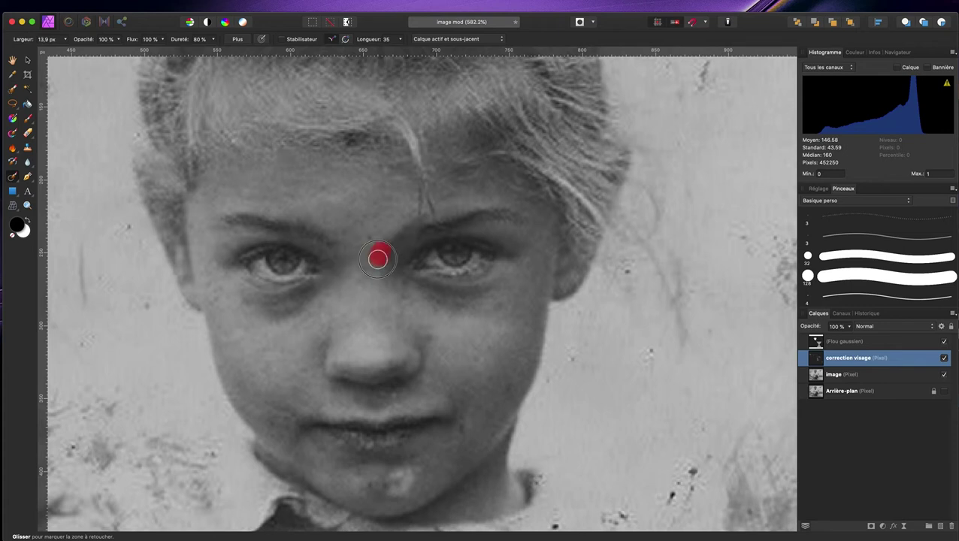
left_click_drag(361, 233, 364, 264)
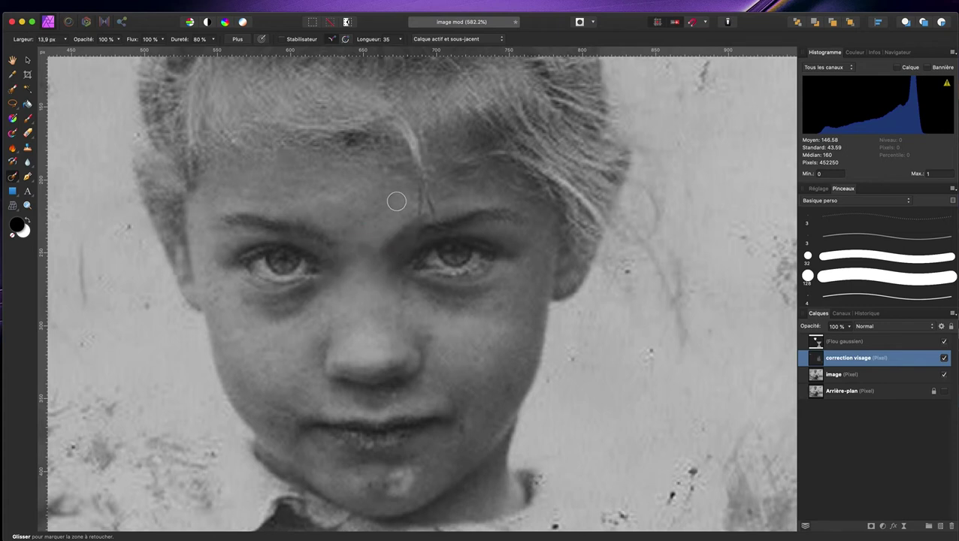
left_click_drag(368, 228, 366, 253)
Inpaint the blemishes below the left eye and on the chin
left_click_drag(334, 185, 308, 185, "ctrl+alt")
left_click(307, 321)
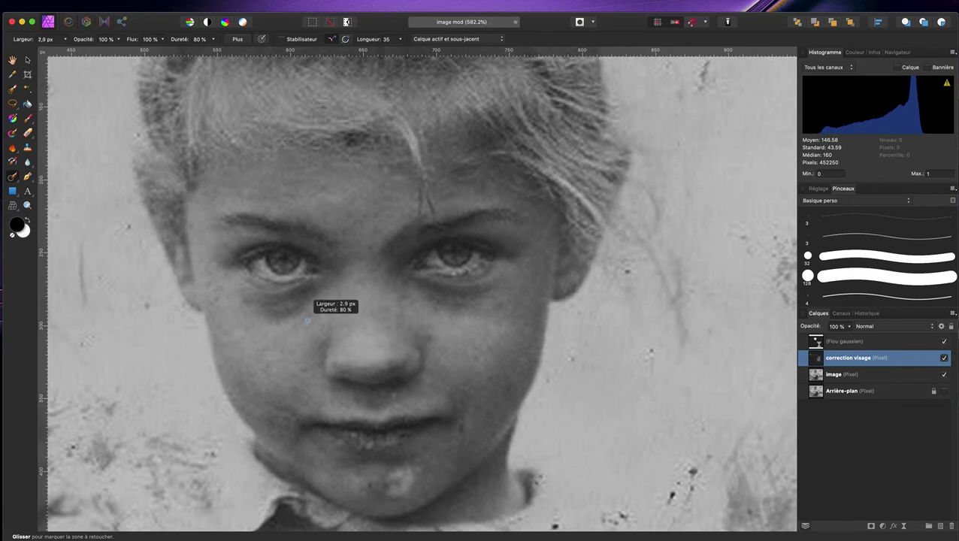
left_click_drag(308, 321, 308, 316)
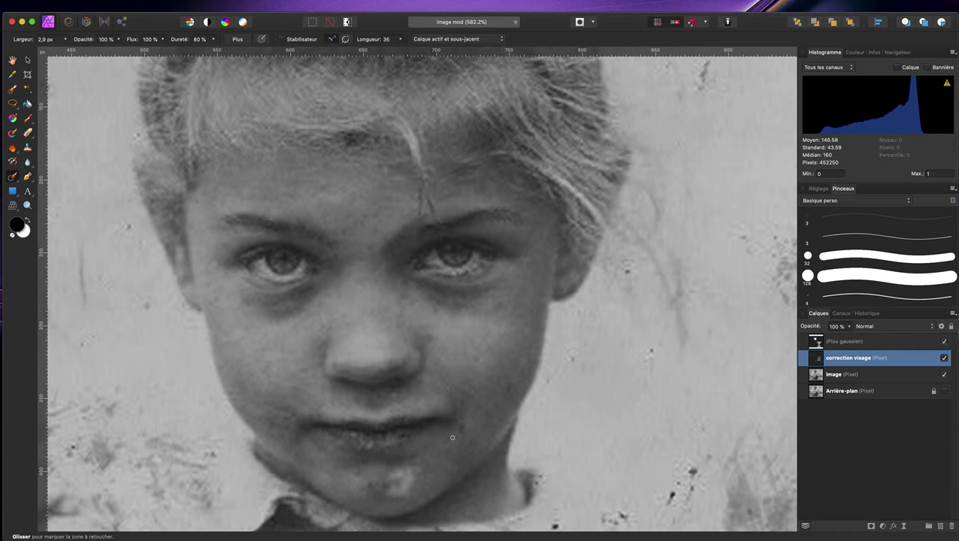
left_click_drag(306, 321, 331, 321)
mouse_move(418, 472)
left_mouse_down()
mouse_move(402, 498)
mouse_move(392, 472)
mouse_move(410, 482)
left_mouse_up()
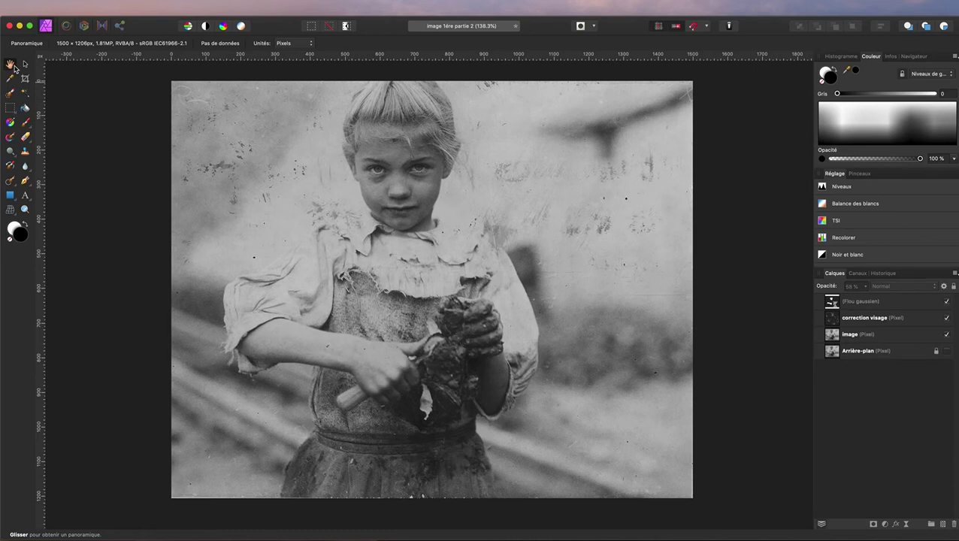
Lasso the upper-left background around the hair and sleeve with Freehand Selection
left_click(11, 111)
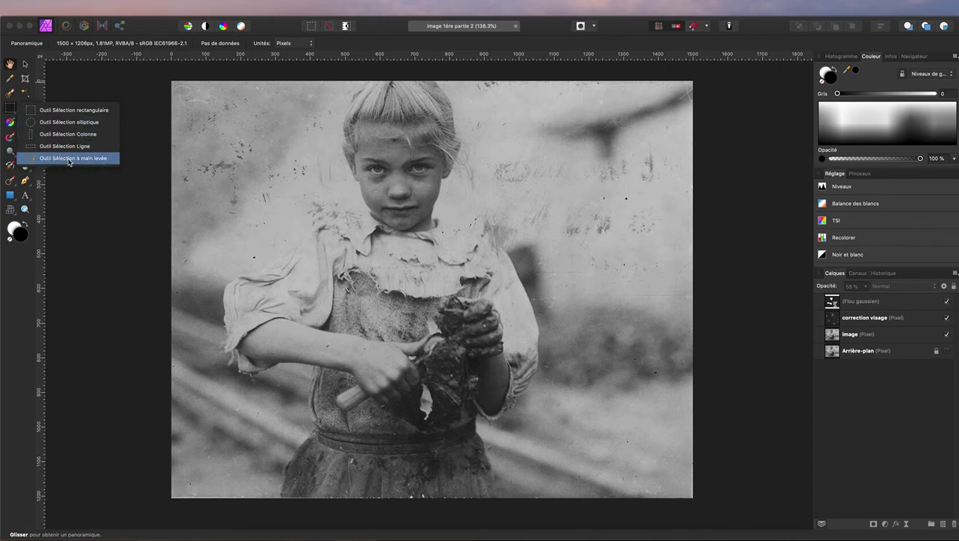
left_click(70, 160)
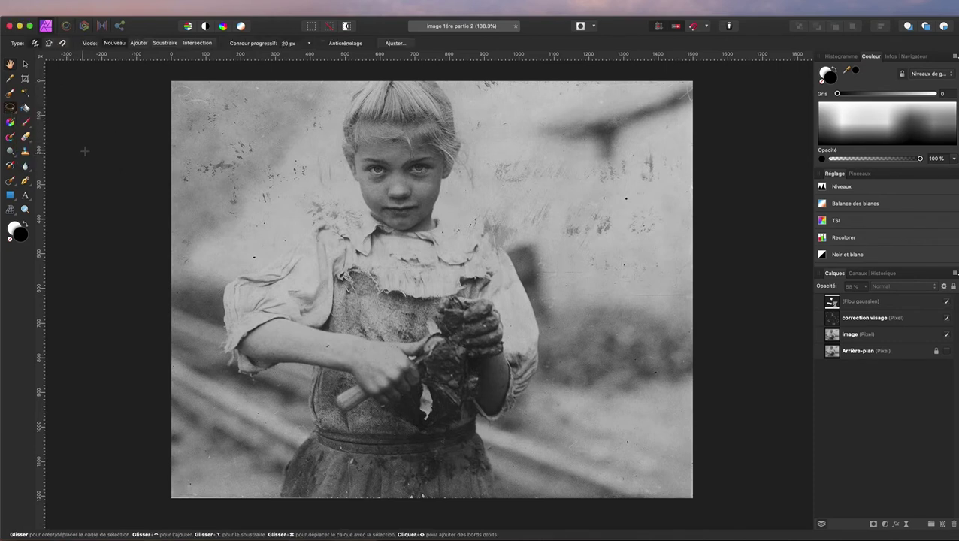
mouse_move(170, 73)
left_mouse_down()
mouse_move(348, 76)
mouse_move(355, 86)
mouse_move(340, 150)
mouse_move(356, 201)
mouse_move(310, 216)
mouse_move(292, 242)
mouse_move(225, 282)
left_mouse_up()
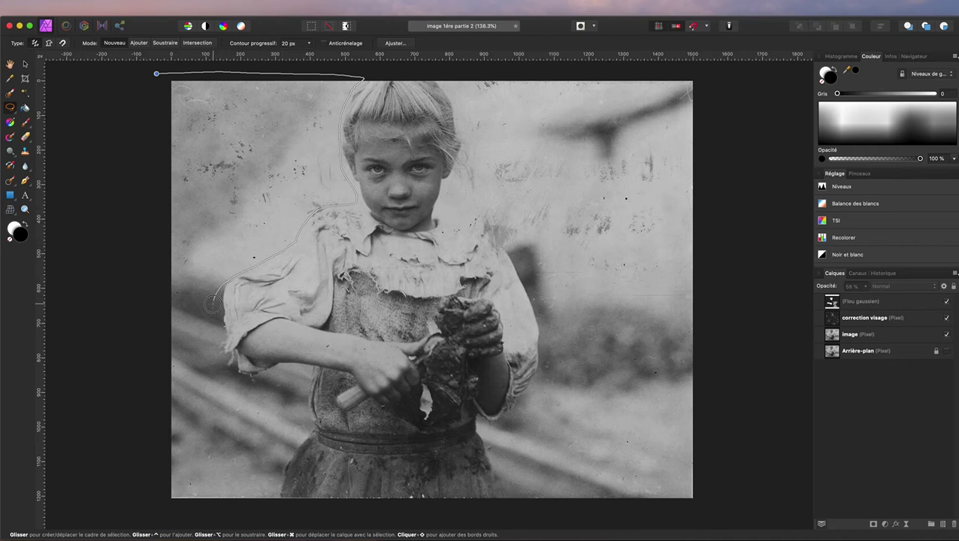
mouse_move(191, 309)
left_mouse_down()
mouse_move(165, 274)
mouse_move(157, 74)
left_mouse_up()
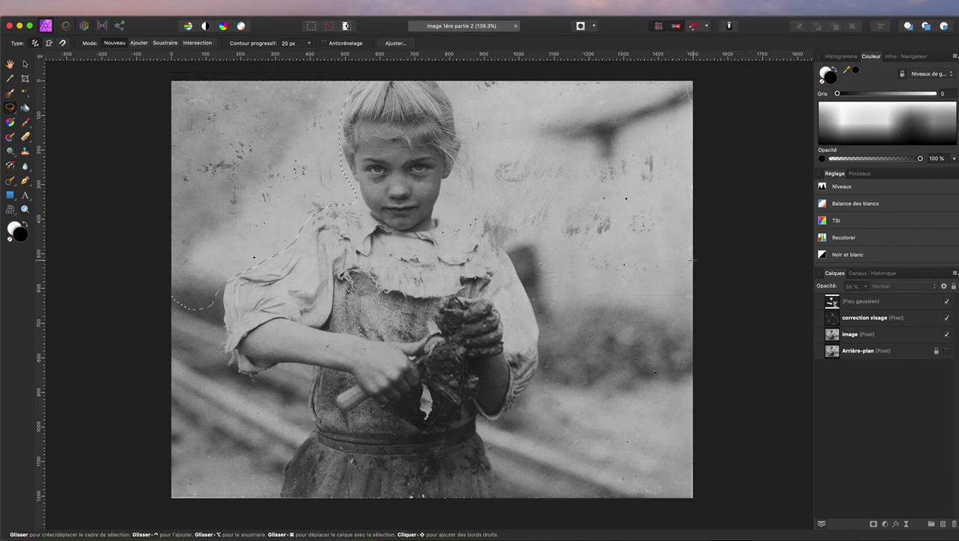
scroll(692, 261, "up", 3)
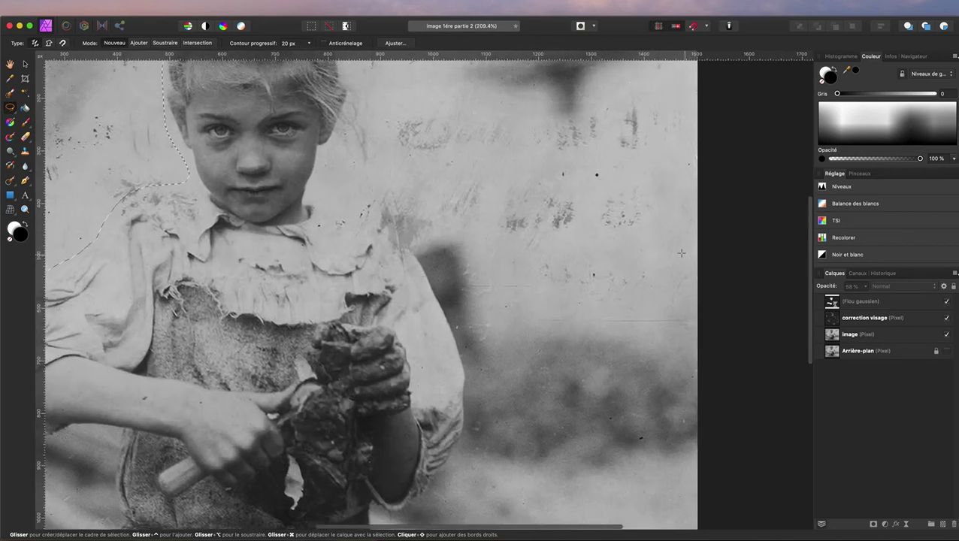
scroll(677, 252, "up", 1)
scroll(677, 252, "up", 1)
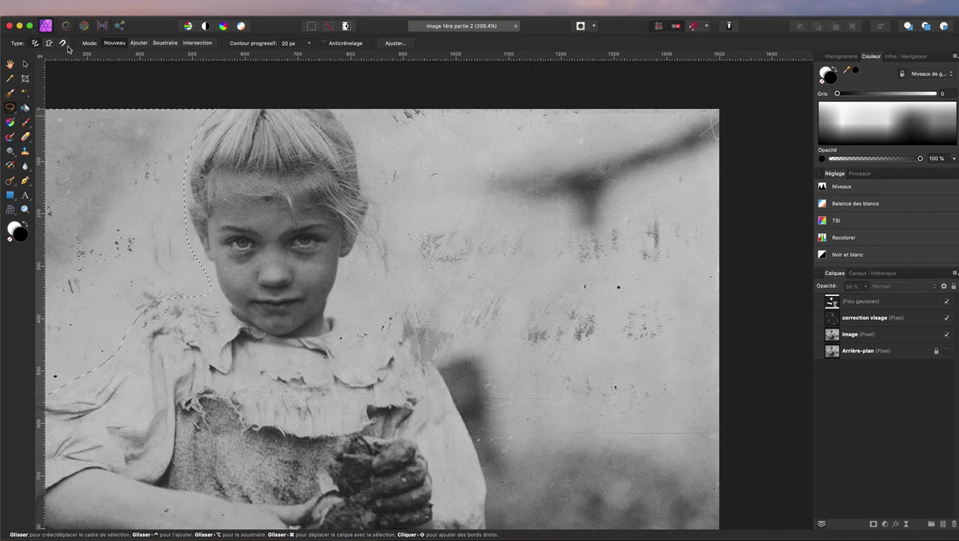
In Add mode, extend the selection to the background right of the girl
left_click(136, 45)
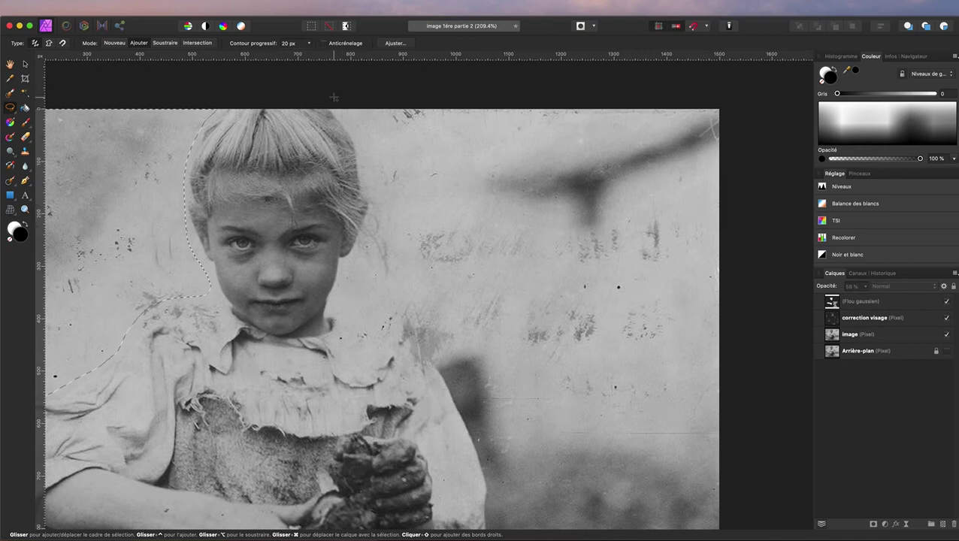
mouse_move(334, 97)
left_mouse_down()
mouse_move(367, 169)
mouse_move(414, 325)
mouse_move(448, 368)
left_mouse_up()
mouse_move(543, 468)
left_mouse_down()
mouse_move(670, 467)
mouse_move(711, 449)
mouse_move(735, 386)
mouse_move(743, 112)
mouse_move(626, 94)
mouse_move(336, 97)
left_mouse_up()
scroll(348, 93, "left", 2)
scroll(348, 92, "down", 2)
scroll(348, 93, "down", 2)
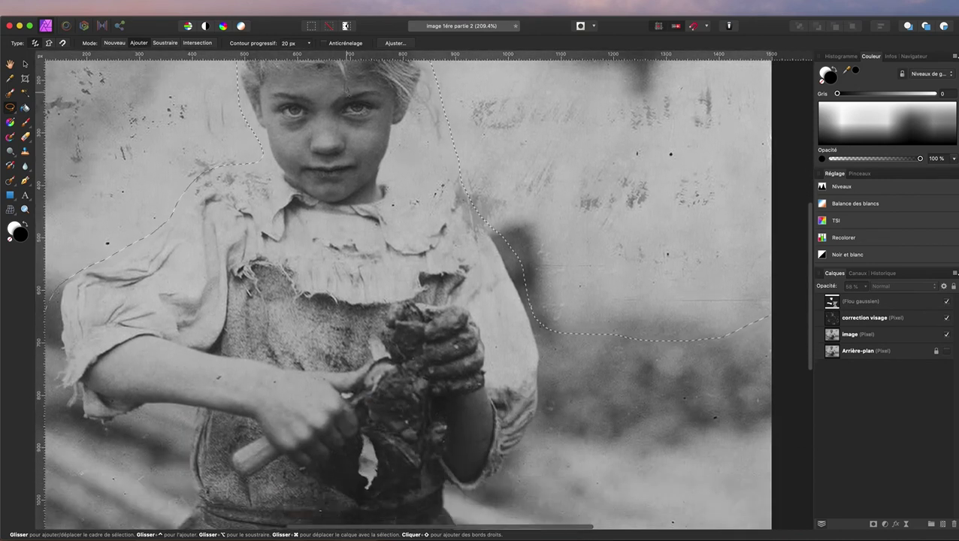
scroll(348, 93, "up", 2)
scroll(348, 92, "up", 2)
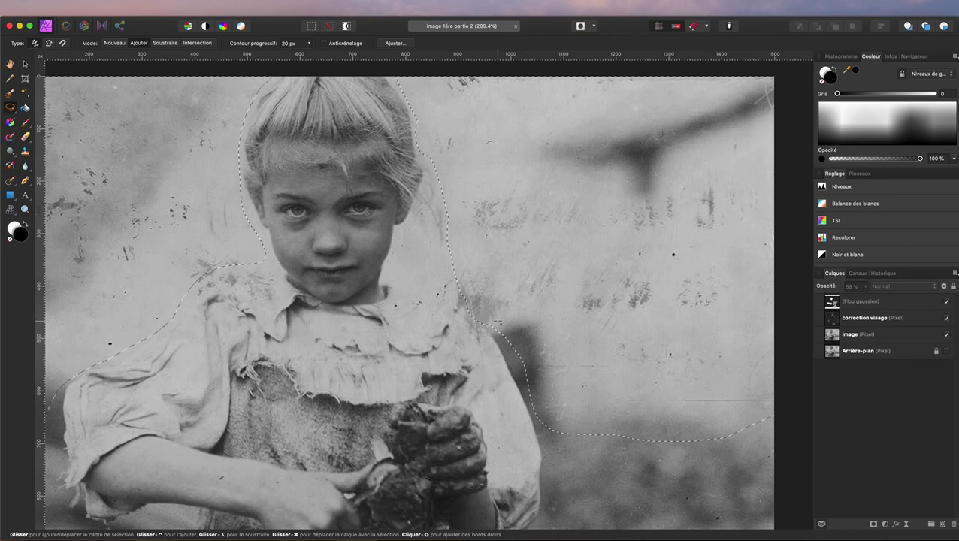
left_click(497, 321)
Target the Flou gaussien layer and show the Live Filters list
scroll(589, 273, "up", 2)
scroll(589, 272, "up", 3)
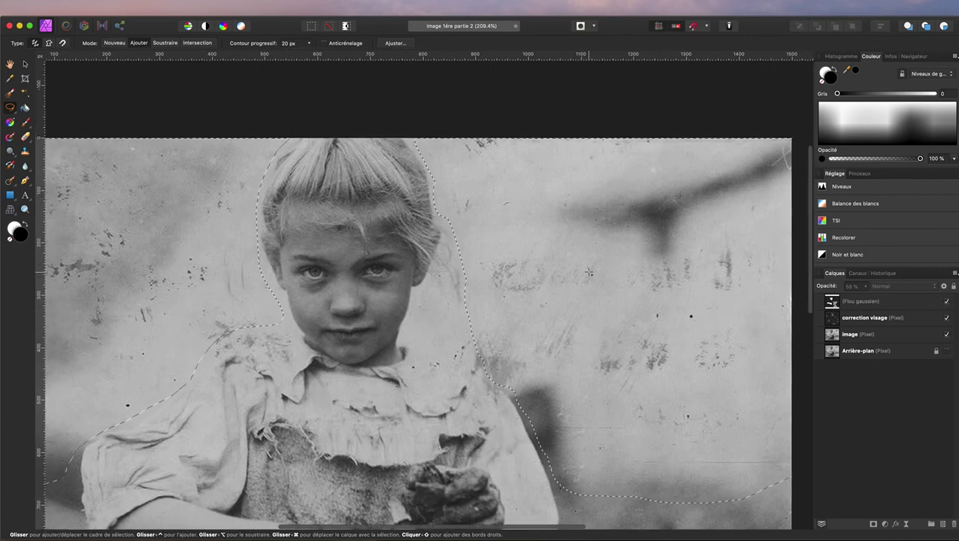
scroll(527, 286, "left", 3)
scroll(451, 294, "left", 4)
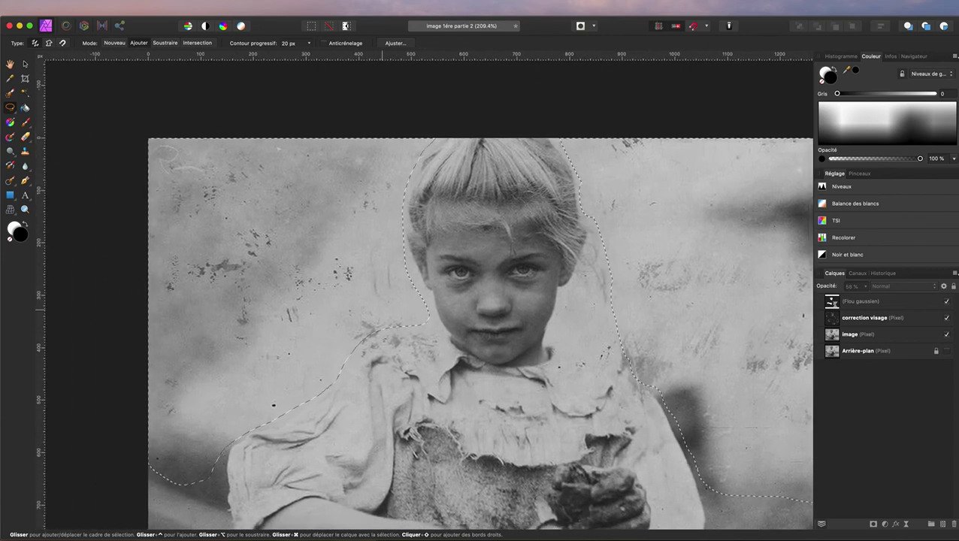
scroll(412, 298, "down", 3)
scroll(398, 188, "down", 4)
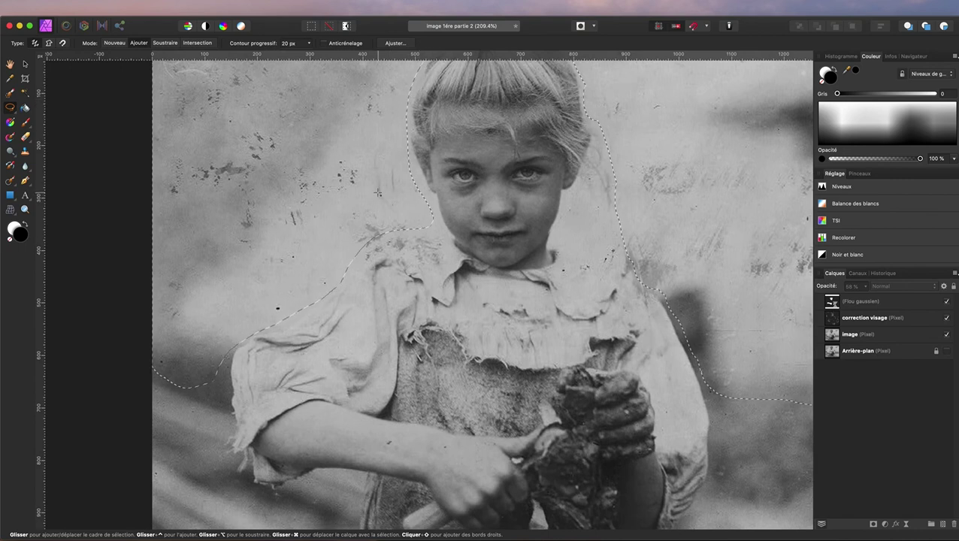
scroll(365, 182, "up", 2)
scroll(365, 182, "up", 2)
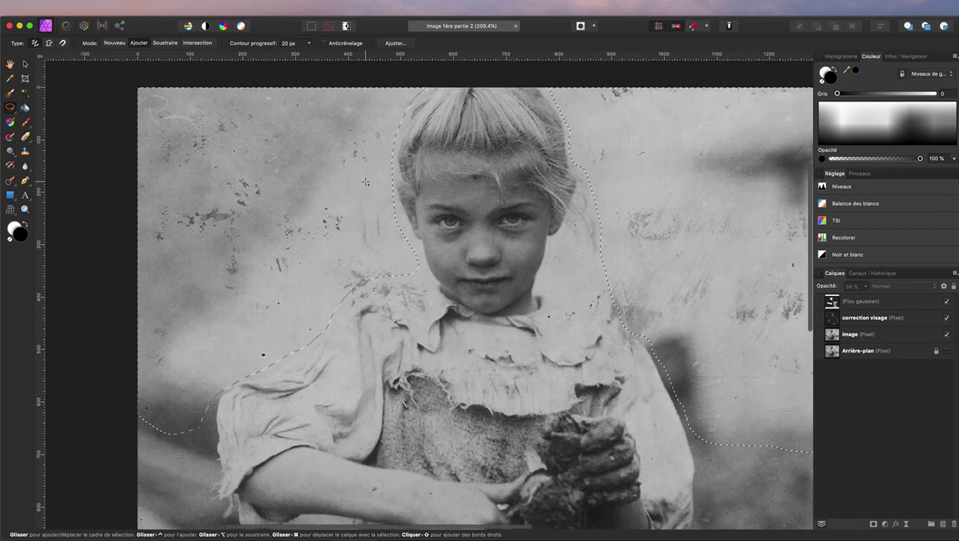
scroll(366, 182, "down", 1)
scroll(366, 182, "right", 5)
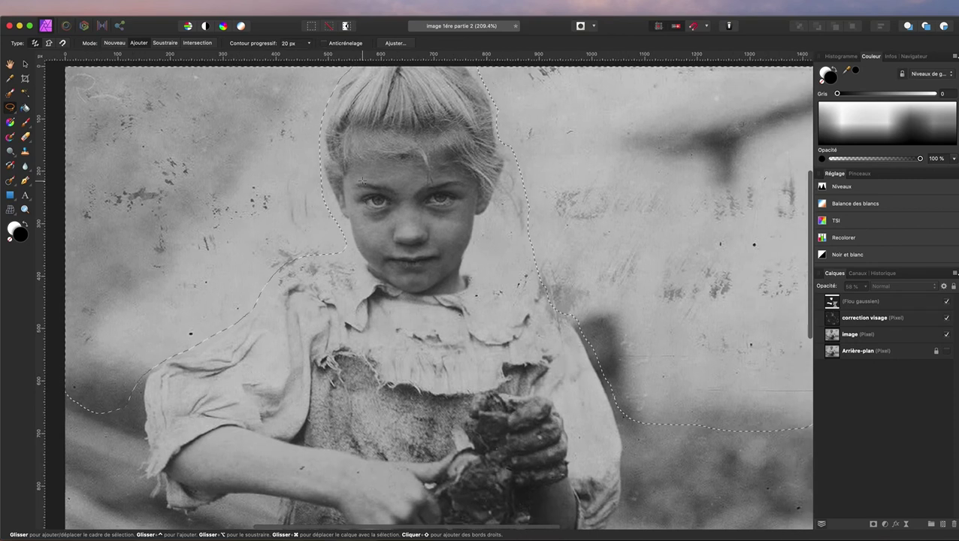
scroll(363, 181, "up", 1)
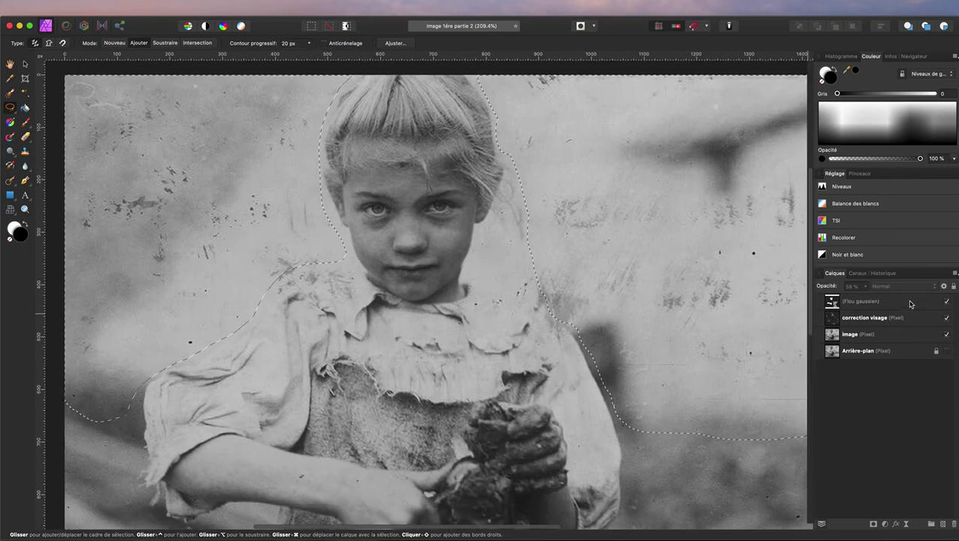
left_click(904, 302)
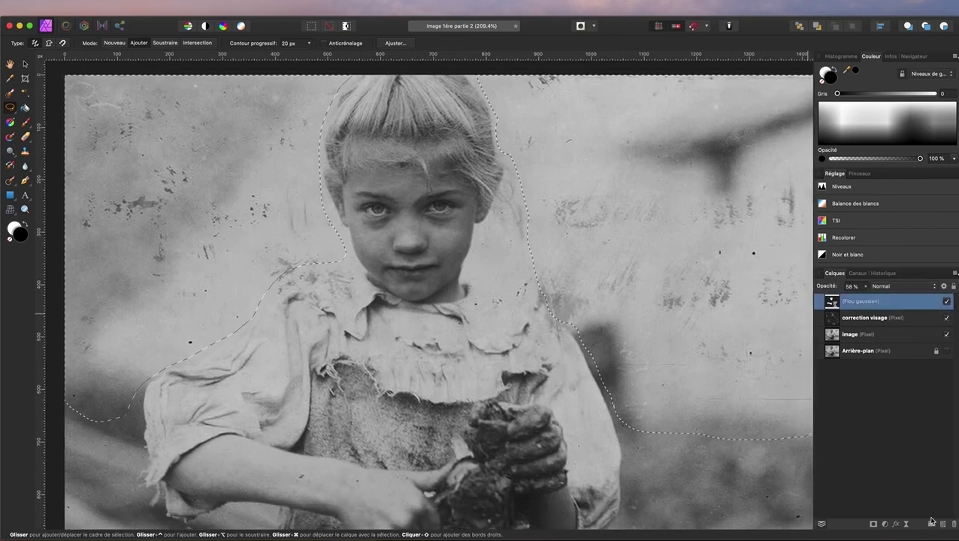
left_click(907, 526)
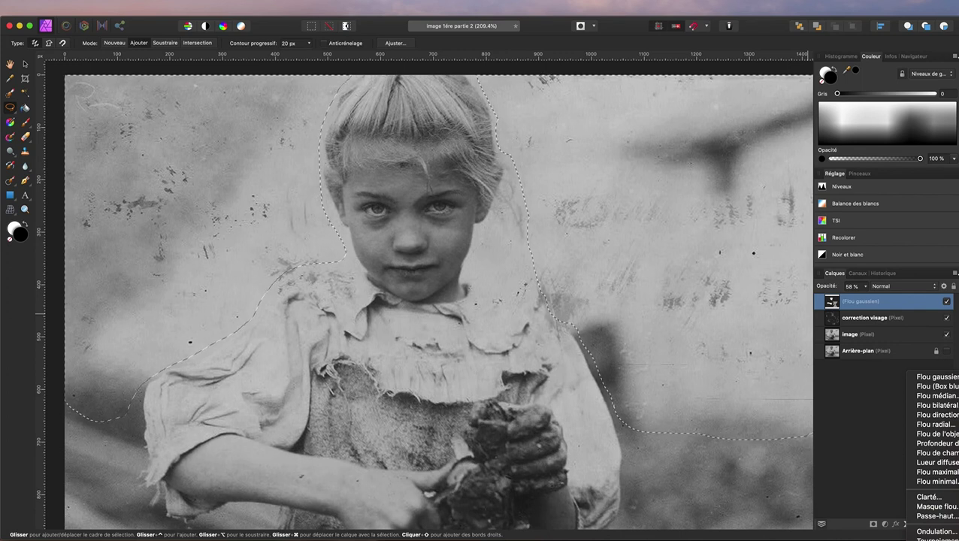
Add a Poussière et éraflures live filter and move it to the top of the stack
left_click(932, 538)
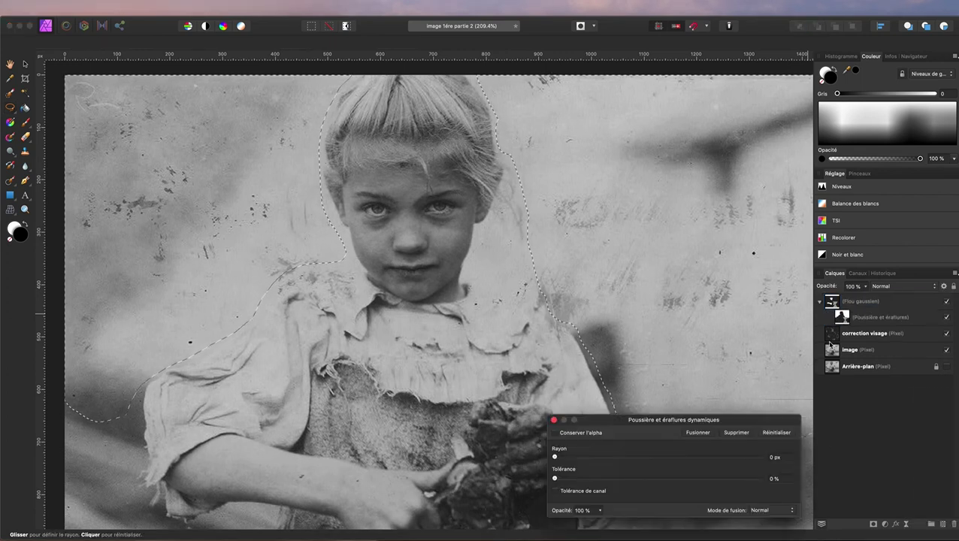
left_click_drag(740, 422, 491, 396)
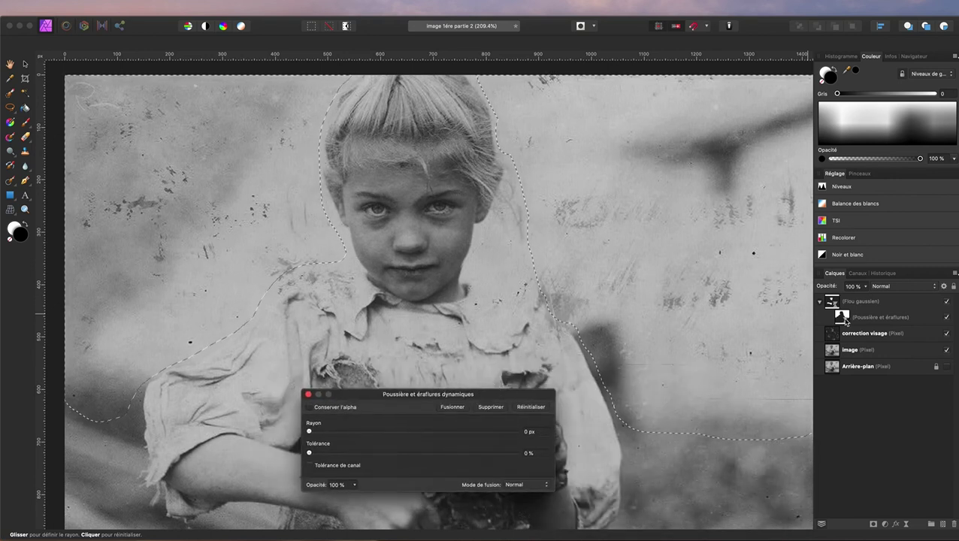
left_click_drag(846, 322, 832, 301)
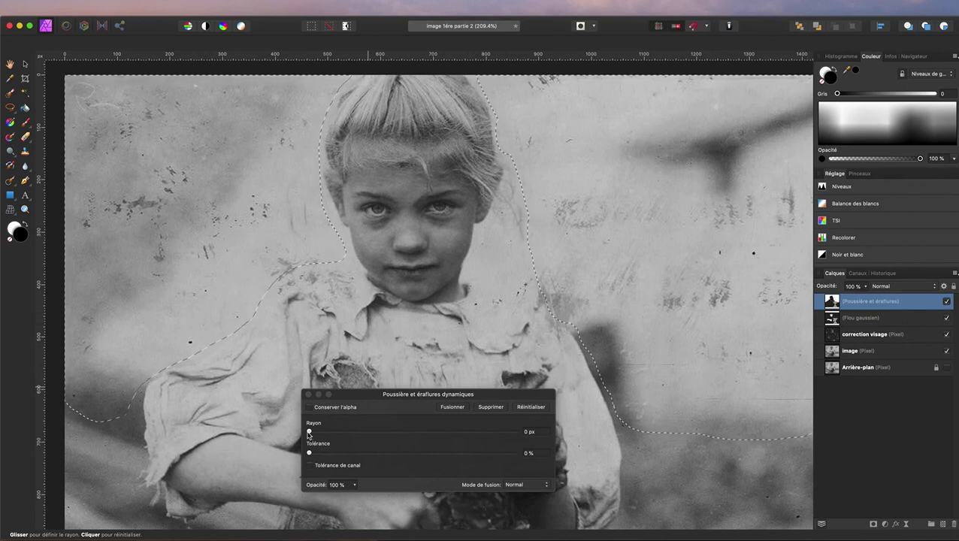
Set the dust filter radius to 14.9 px and tolerance to 2%, then close it
left_click_drag(309, 434, 349, 434)
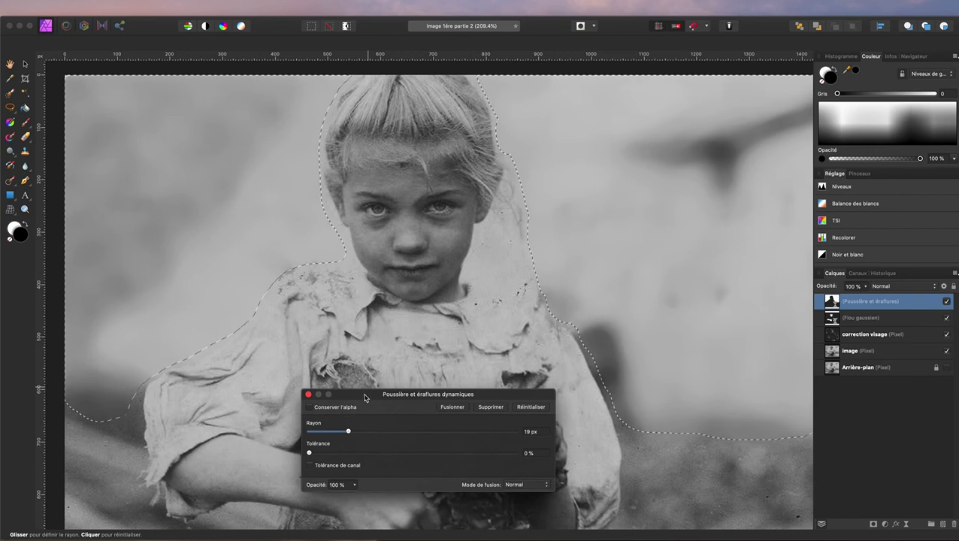
left_click_drag(364, 397, 359, 370)
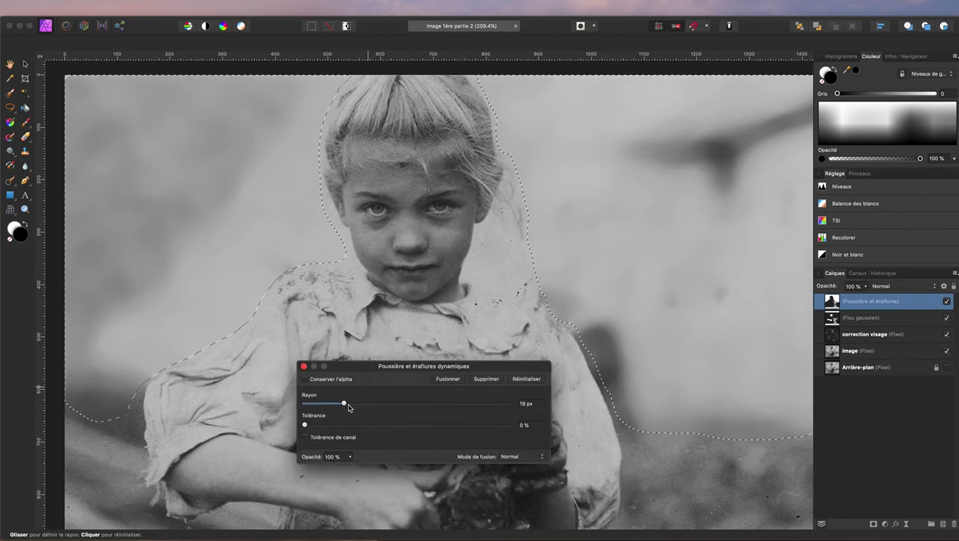
left_click_drag(345, 405, 336, 405)
left_click_drag(336, 405, 335, 404)
scroll(233, 256, "right", 2)
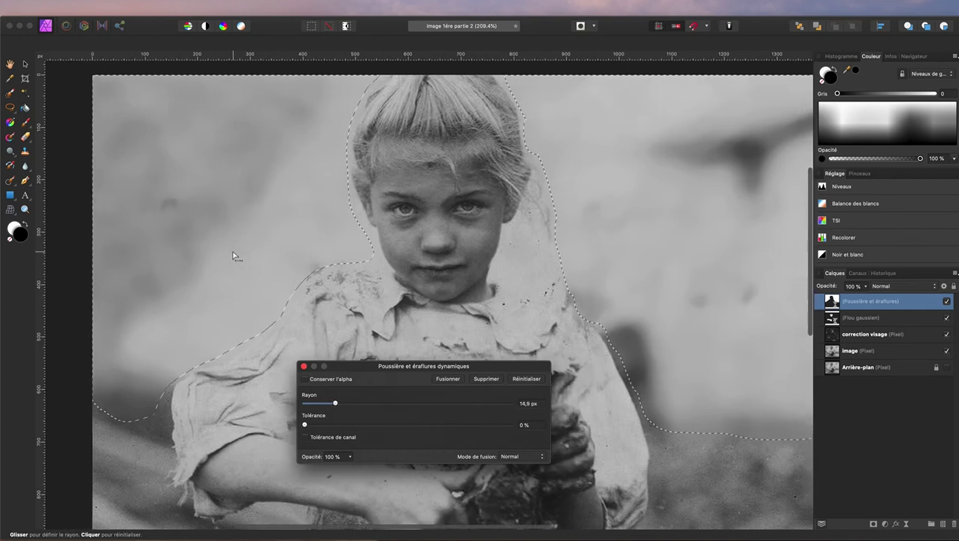
scroll(233, 257, "down", 3)
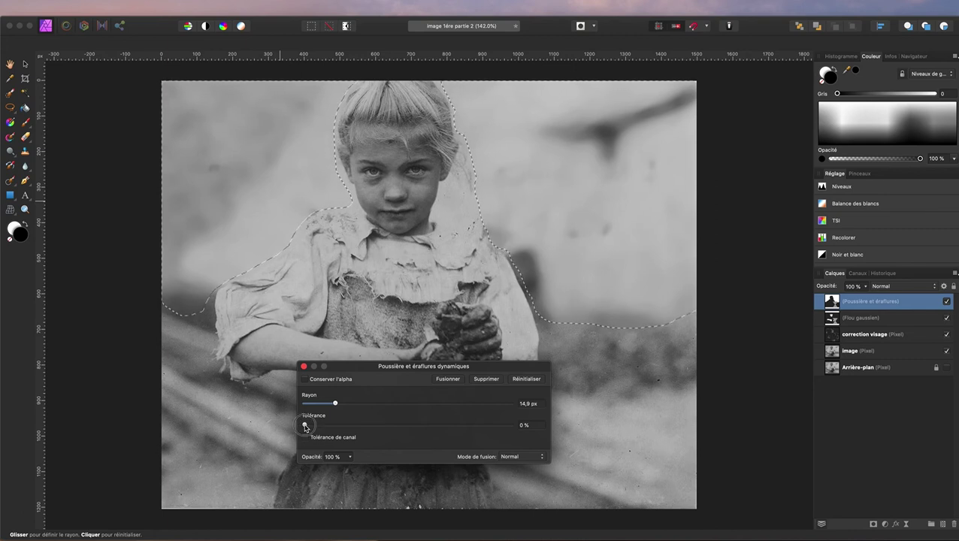
left_click_drag(305, 427, 315, 427)
left_click_drag(312, 427, 309, 427)
left_click(303, 368)
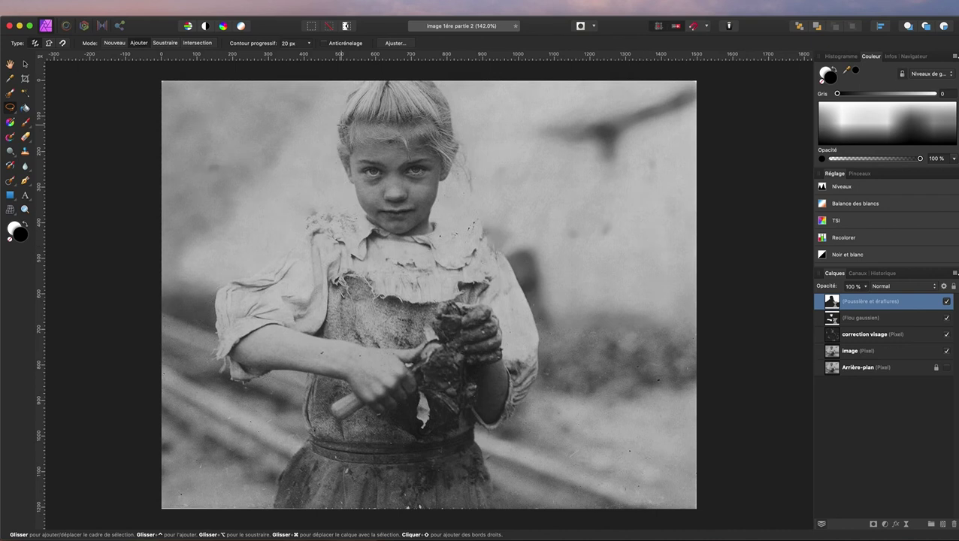
Freehand-select the left background from the girl's arm past the skirt to the bottom edge
scroll(336, 128, "down", 2)
scroll(336, 128, "up", 1)
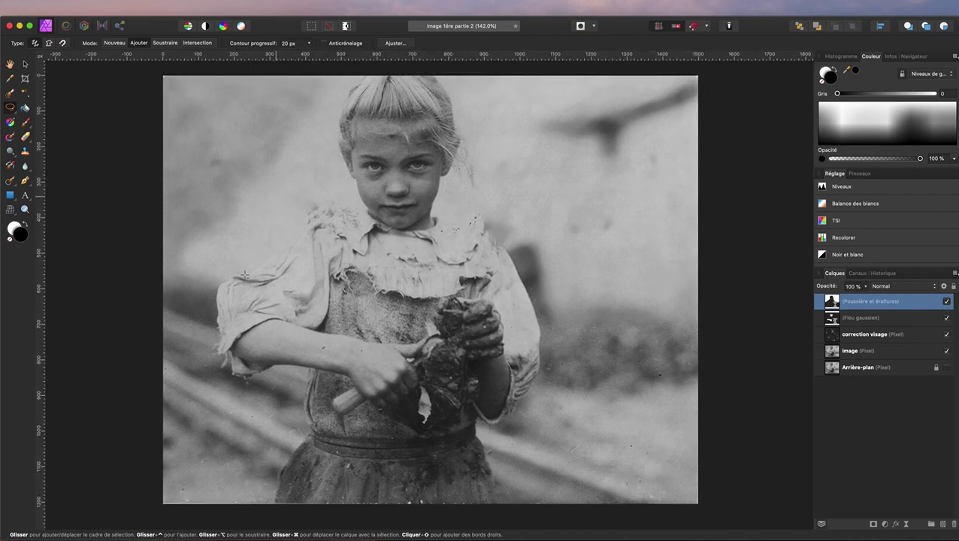
scroll(213, 430, "up", 2)
scroll(212, 430, "up", 3)
scroll(212, 430, "up", 1)
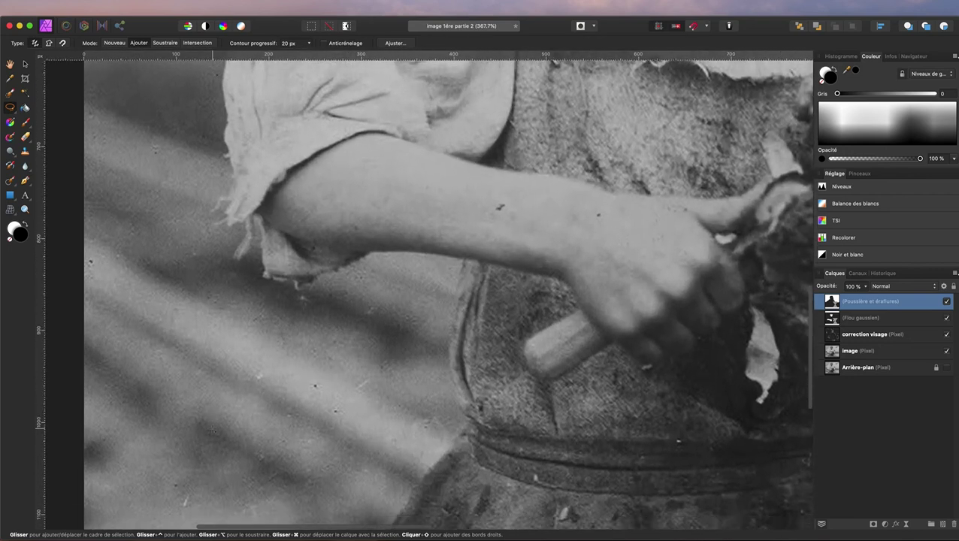
scroll(213, 430, "down", 2)
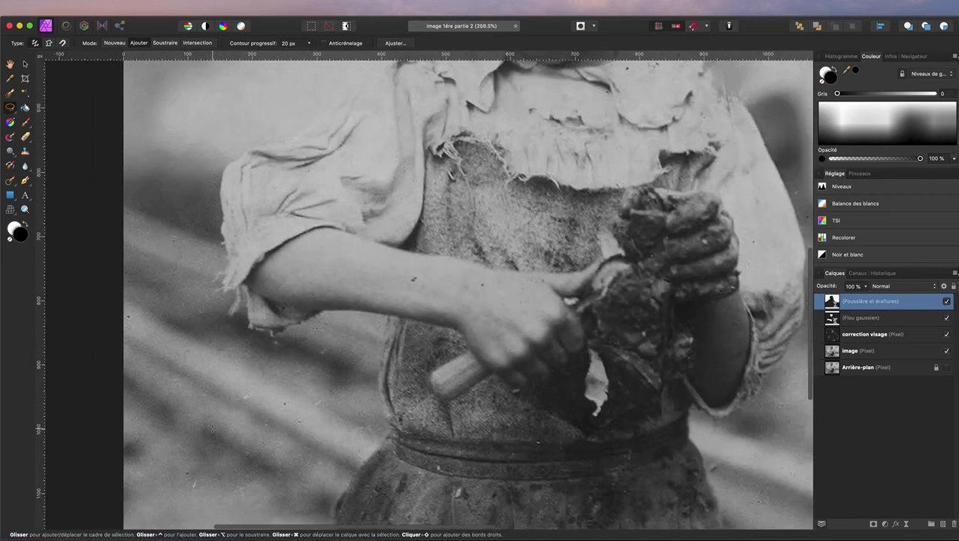
scroll(213, 430, "down", 3)
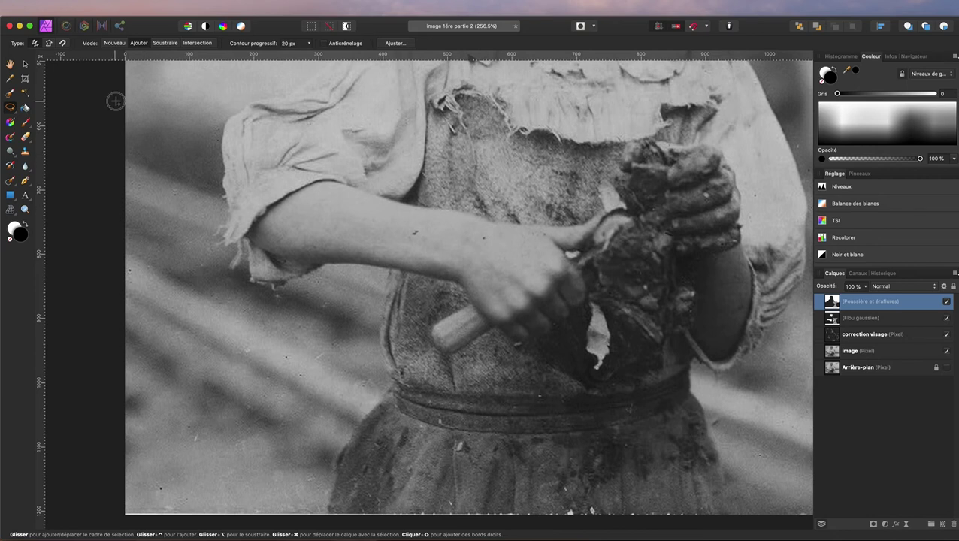
mouse_move(115, 101)
left_mouse_down()
mouse_move(228, 110)
mouse_move(207, 240)
mouse_move(229, 248)
mouse_move(227, 274)
mouse_move(238, 262)
mouse_move(245, 283)
mouse_move(300, 290)
mouse_move(320, 272)
mouse_move(367, 270)
mouse_move(379, 299)
left_mouse_up()
mouse_move(378, 333)
left_mouse_down()
mouse_move(378, 387)
mouse_move(362, 417)
left_mouse_up()
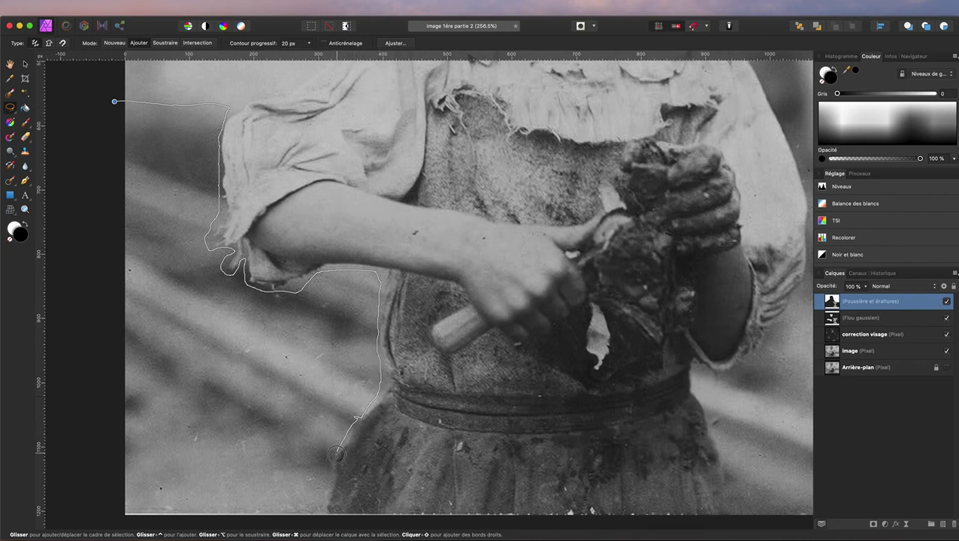
mouse_move(332, 469)
left_mouse_down()
mouse_move(320, 520)
mouse_move(148, 524)
mouse_move(103, 504)
mouse_move(114, 102)
left_mouse_up()
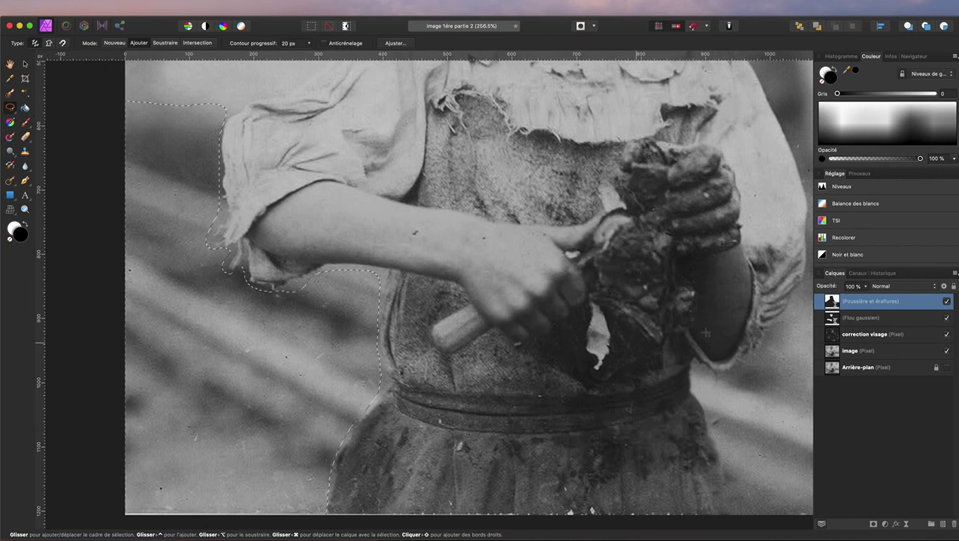
scroll(442, 283, "right", 3)
scroll(423, 289, "right", 8)
scroll(423, 289, "right", 3)
scroll(424, 289, "right", 2)
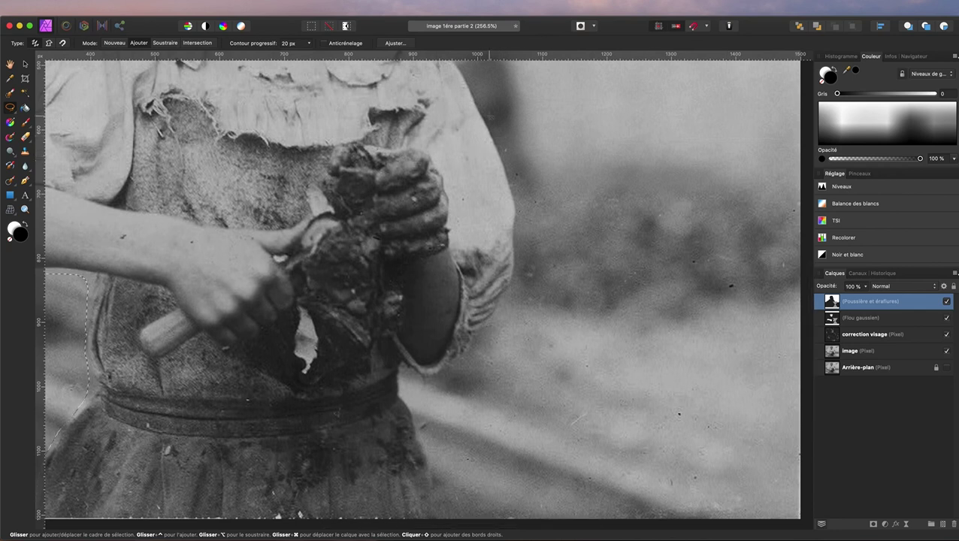
Trace the lower-right background up beside the arm and sleeve to the shoulder, closing at the bottom edge
mouse_move(489, 117)
left_mouse_down()
mouse_move(804, 170)
mouse_move(805, 507)
mouse_move(781, 533)
mouse_move(485, 534)
mouse_move(452, 520)
left_mouse_up()
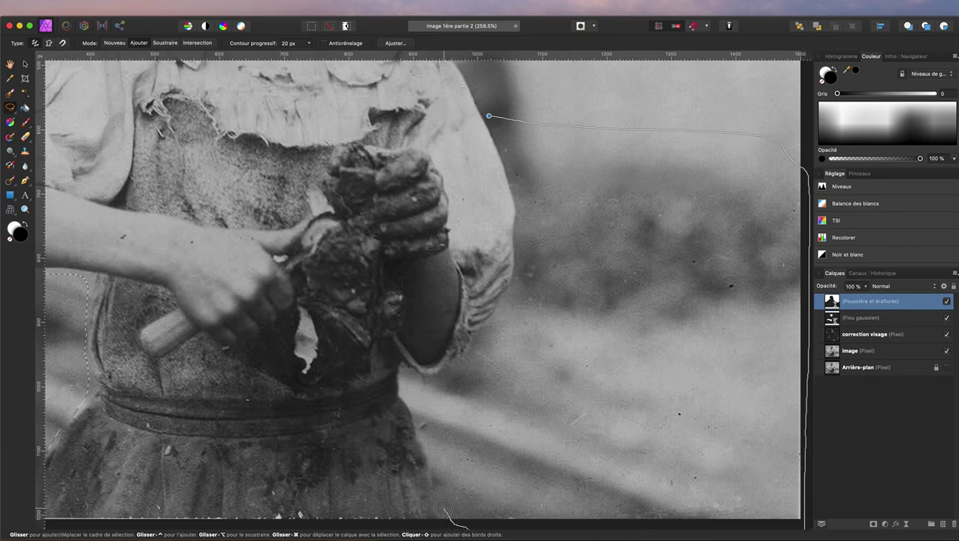
left_click_drag(441, 479, 435, 449)
mouse_move(416, 412)
left_mouse_down()
mouse_move(406, 376)
mouse_move(450, 372)
left_mouse_up()
left_click_drag(486, 338, 512, 293)
left_click_drag(524, 222, 518, 195)
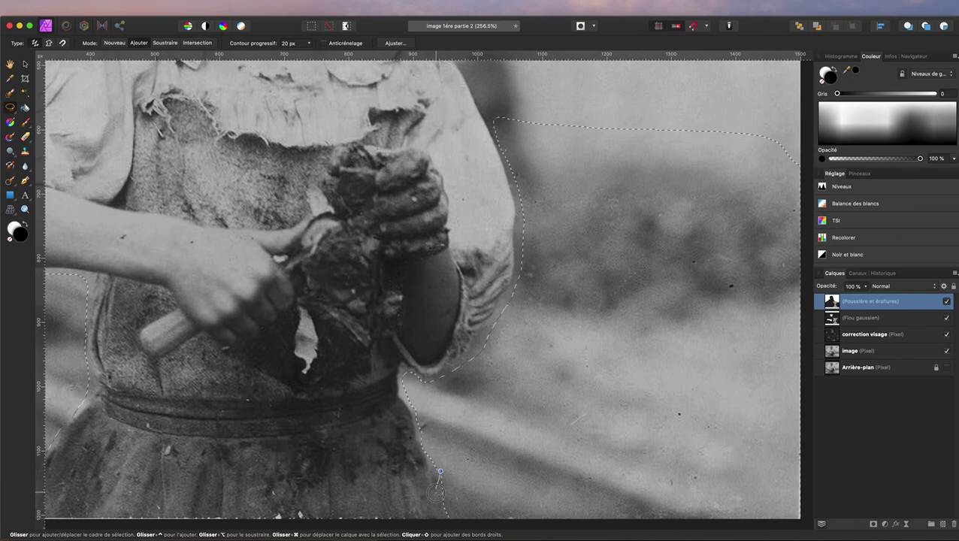
left_click_drag(442, 512, 483, 522)
Pan around the canvas to check the extended selection on both lower sides
scroll(581, 108, "right", 5)
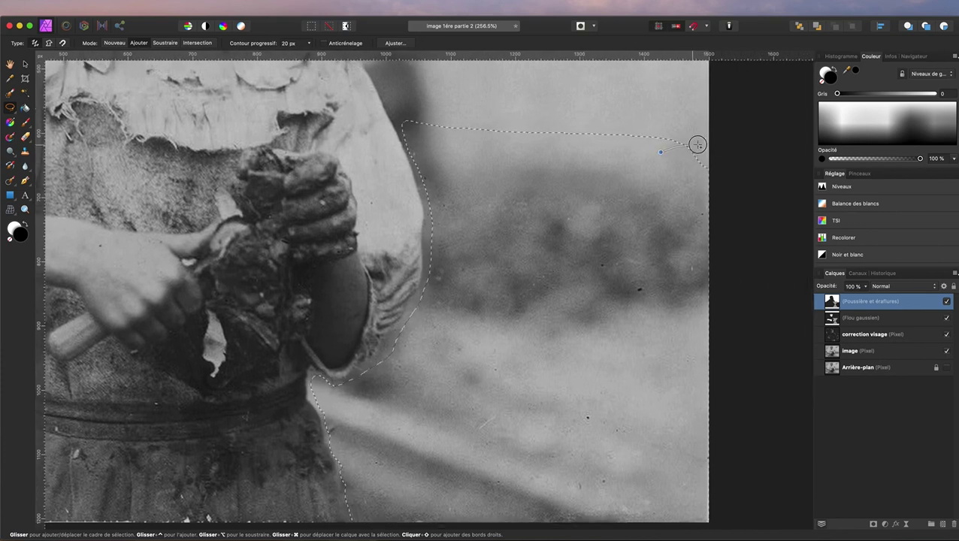
left_click_drag(698, 144, 729, 179)
scroll(557, 260, "down", 5)
scroll(557, 260, "left", 2)
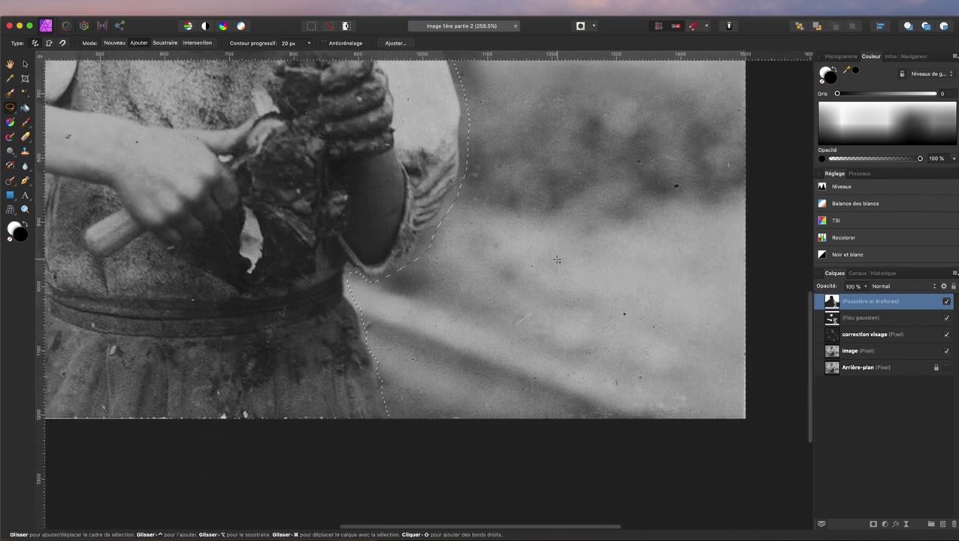
scroll(557, 260, "down", 5)
scroll(557, 260, "left", 3)
scroll(557, 260, "left", 2)
scroll(561, 259, "left", 1)
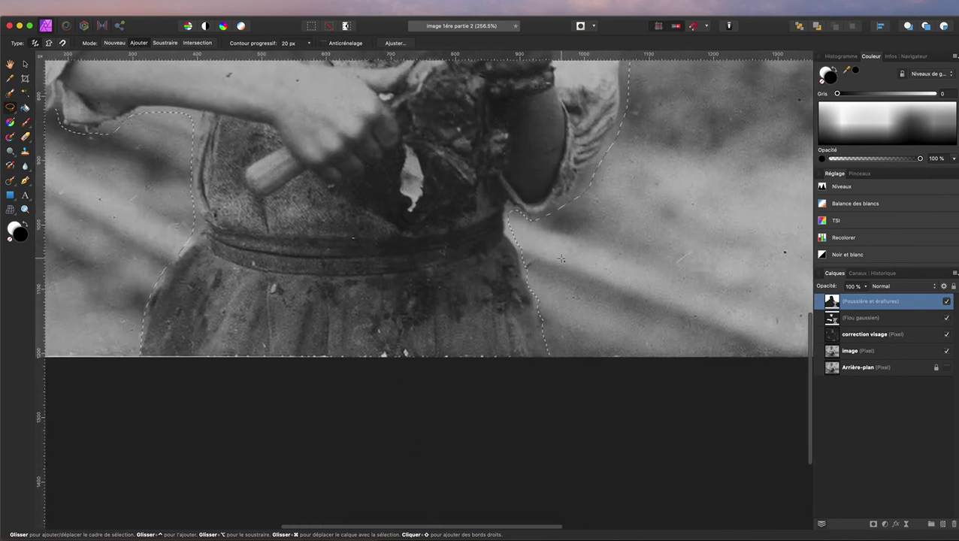
scroll(561, 259, "up", 3)
scroll(561, 259, "left", 4)
scroll(561, 258, "up", 5)
scroll(560, 259, "left", 8)
scroll(561, 258, "up", 3)
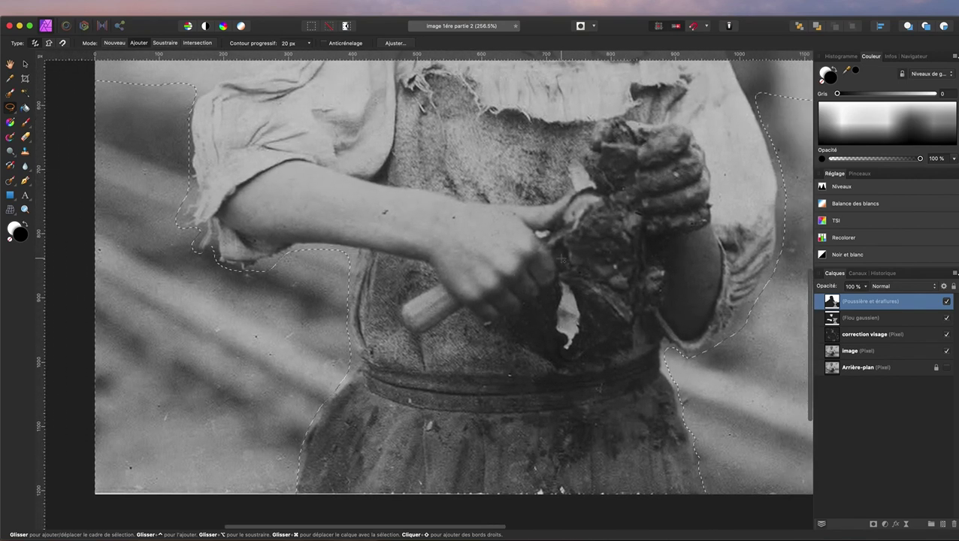
scroll(561, 259, "right", 3)
scroll(561, 259, "right", 2)
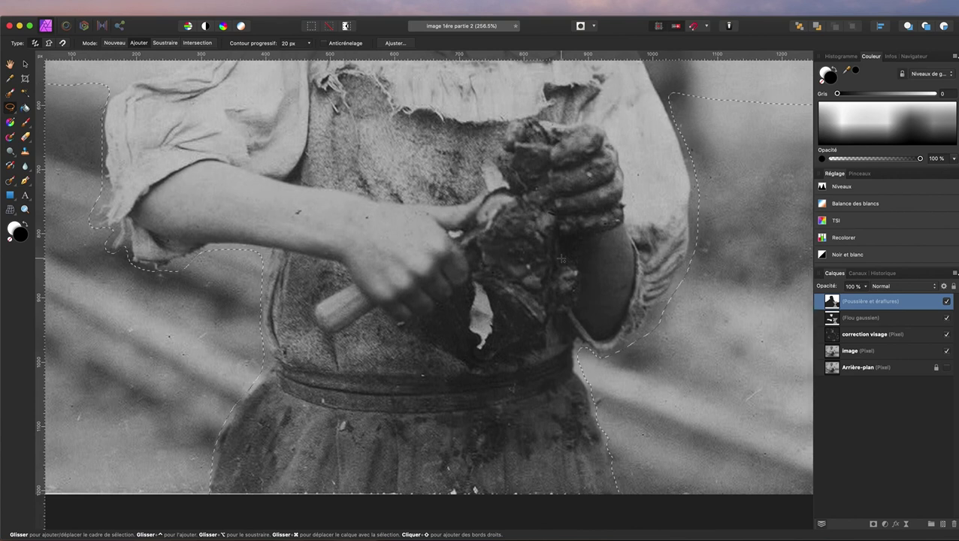
Add a Dust & Scratches live filter layer and move it to the top level of the Layers panel
key("super+0")
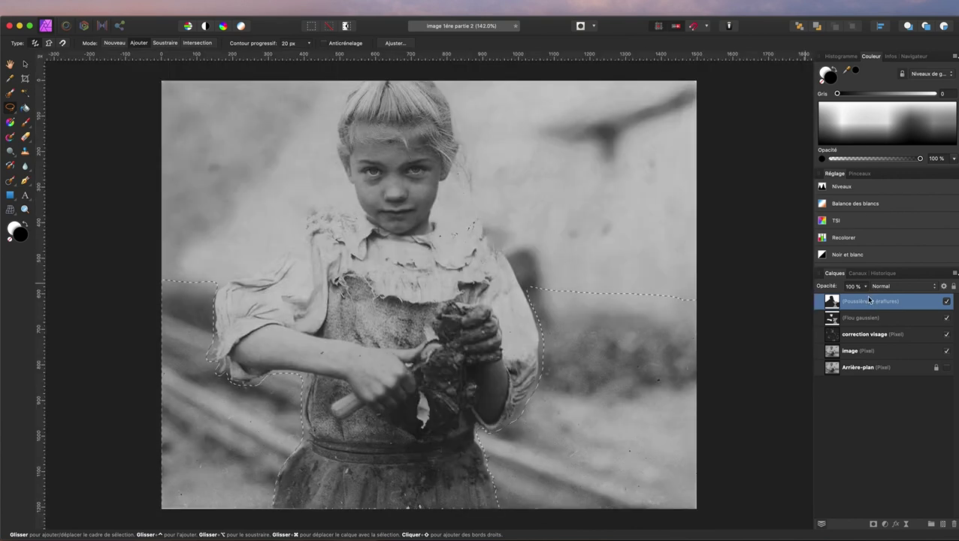
left_click(906, 527)
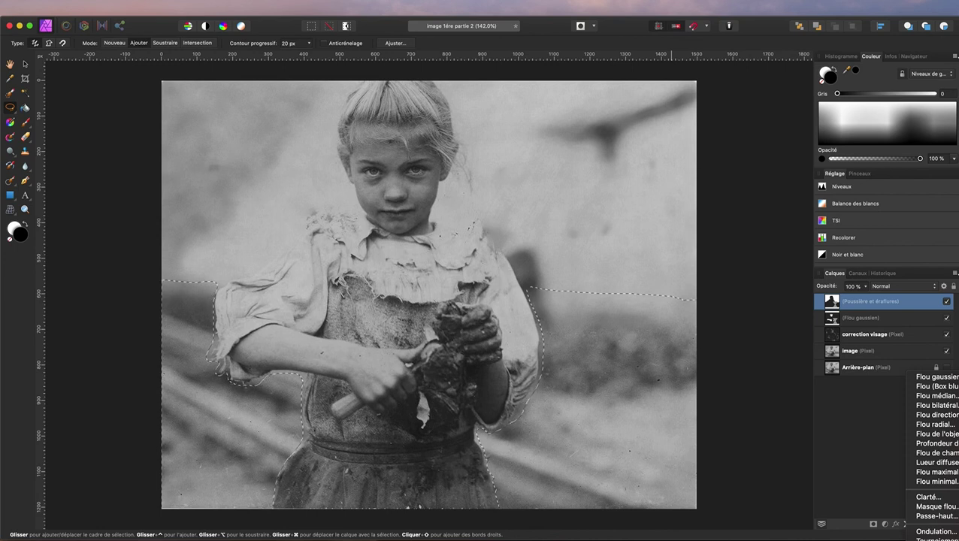
left_click(932, 530)
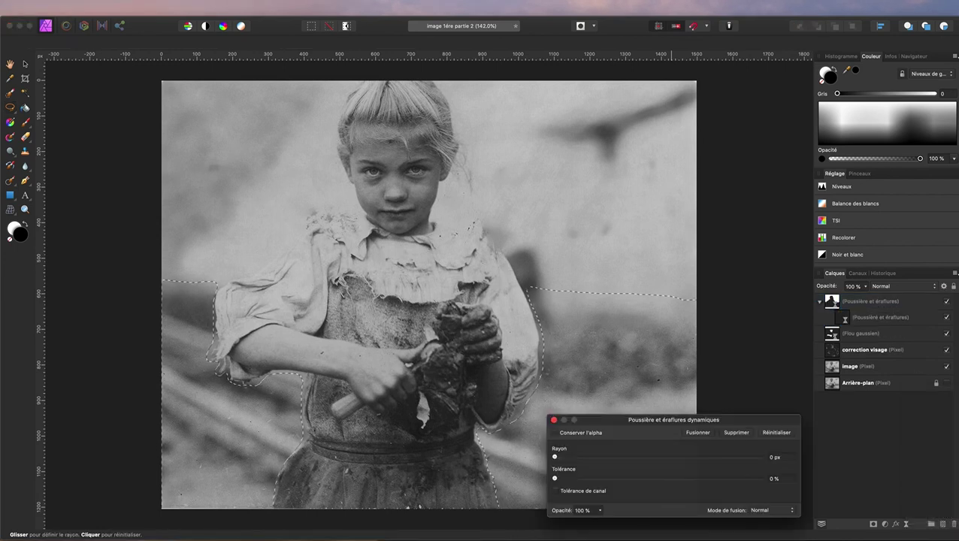
left_click_drag(651, 419, 396, 120)
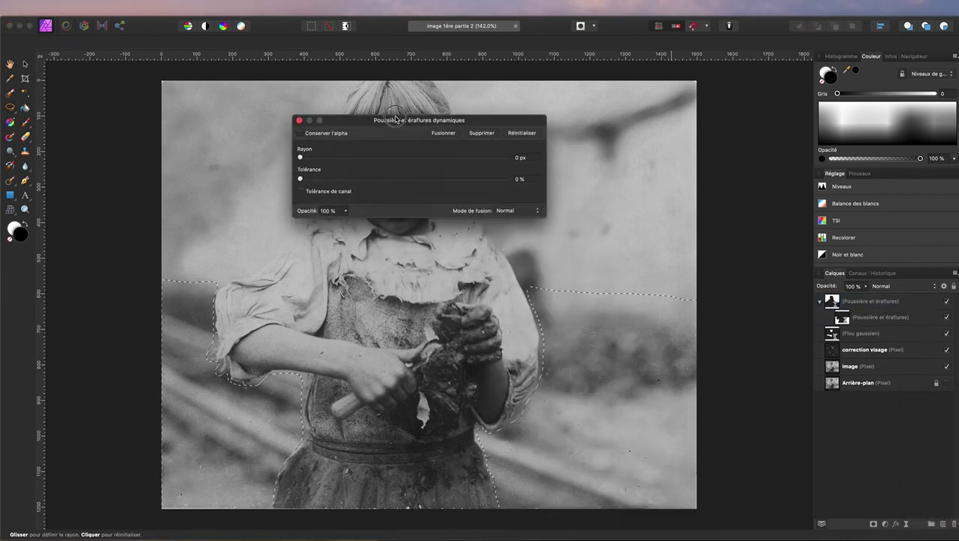
left_click_drag(842, 321, 823, 298)
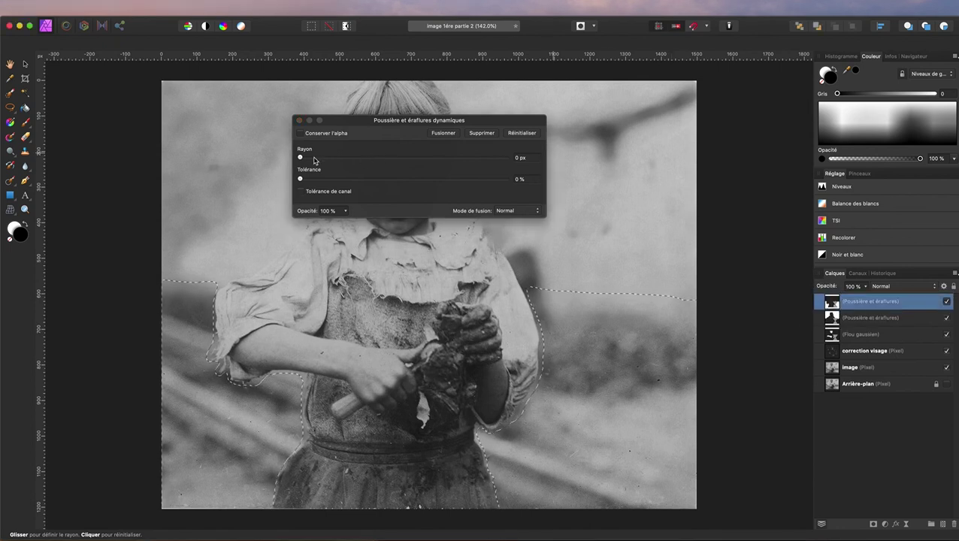
Set the filter's Radius to about 9.1 px and Tolerance to 3 %, then close its settings
left_click_drag(301, 158, 320, 159)
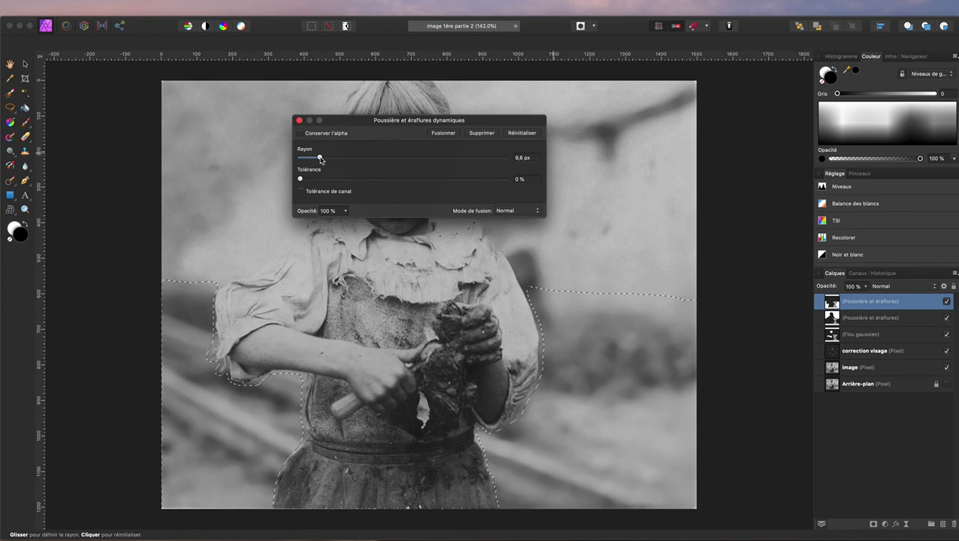
left_click_drag(320, 159, 320, 159)
scroll(611, 340, "up", 5)
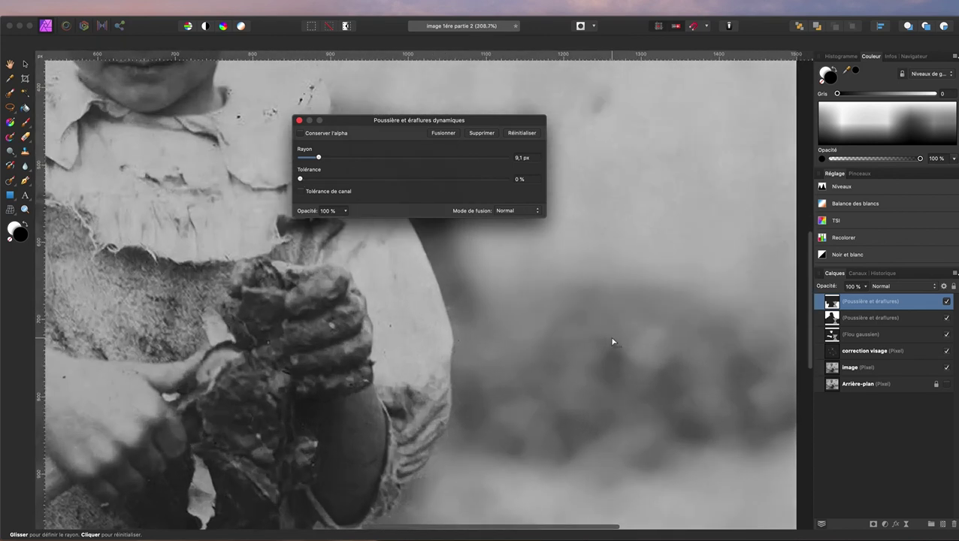
scroll(613, 341, "up", 5)
scroll(614, 339, "up", 5)
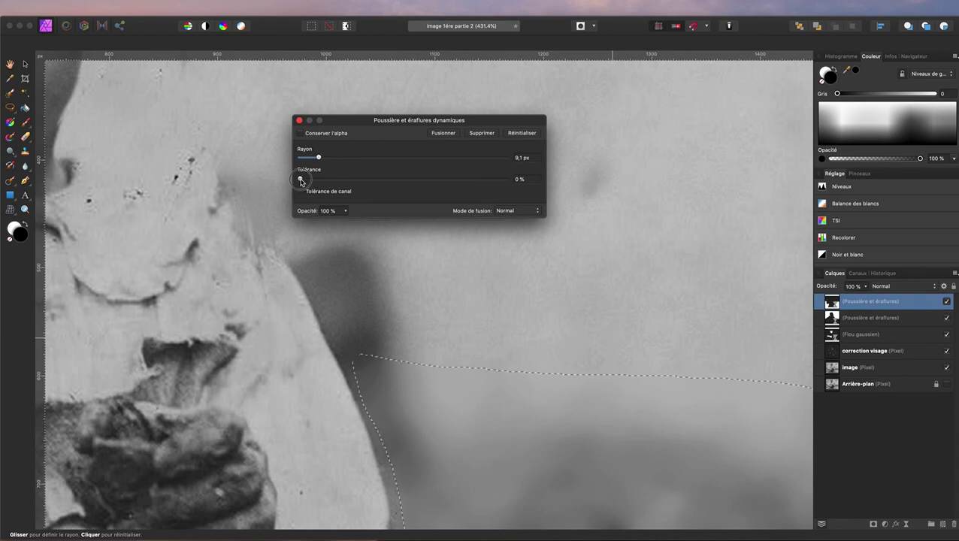
left_click_drag(301, 181, 304, 181)
scroll(685, 387, "down", 3)
scroll(687, 387, "up", 4)
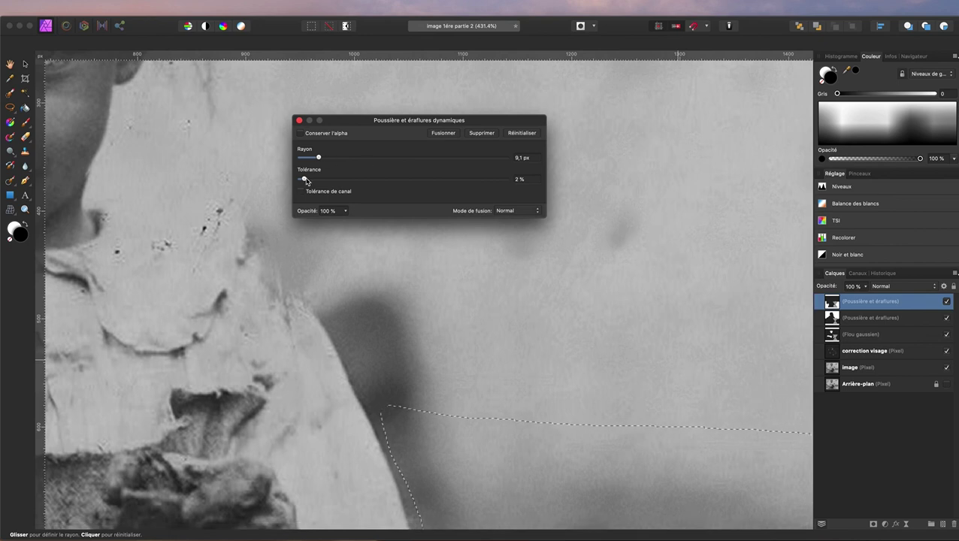
left_click_drag(305, 180, 308, 181)
scroll(554, 264, "down", 4)
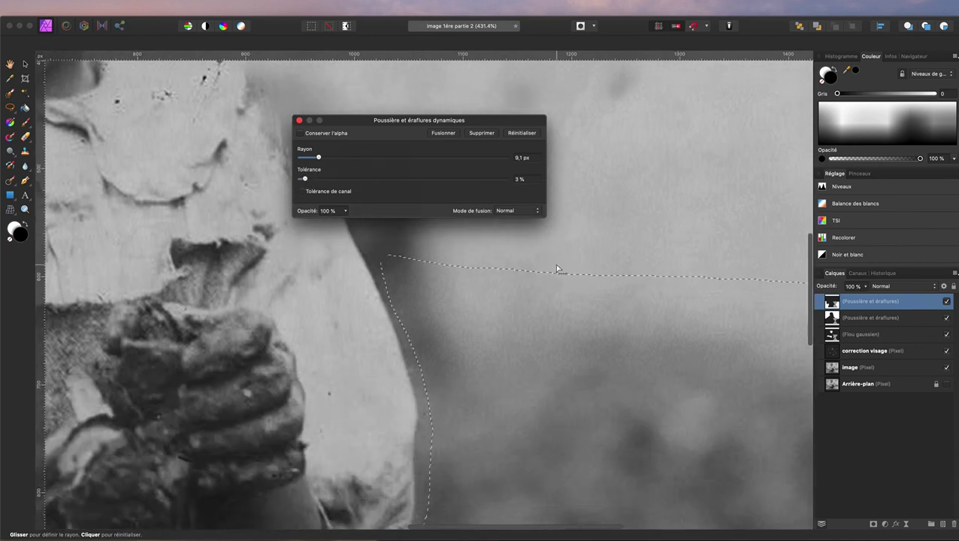
scroll(556, 268, "up", 3)
scroll(556, 269, "right", 4)
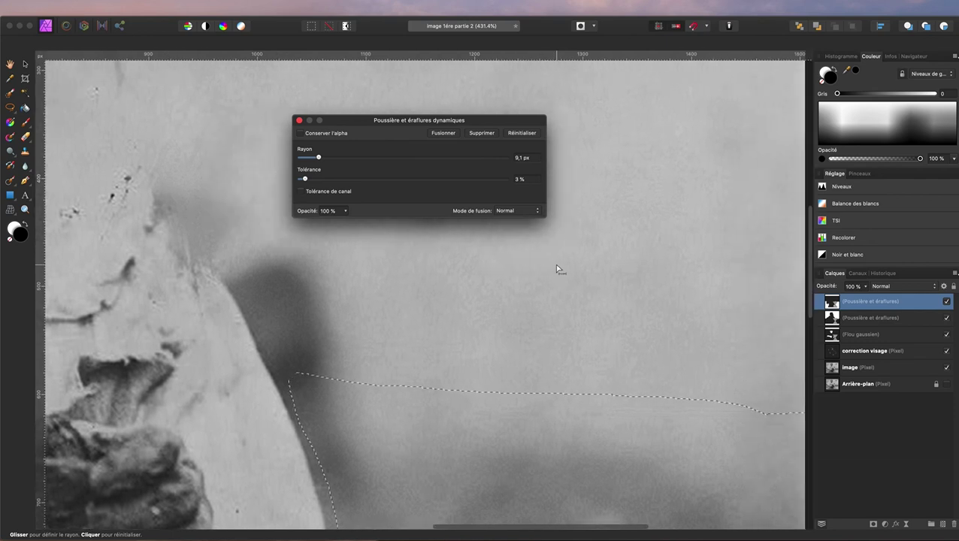
scroll(556, 268, "left", 2)
scroll(556, 269, "left", 1)
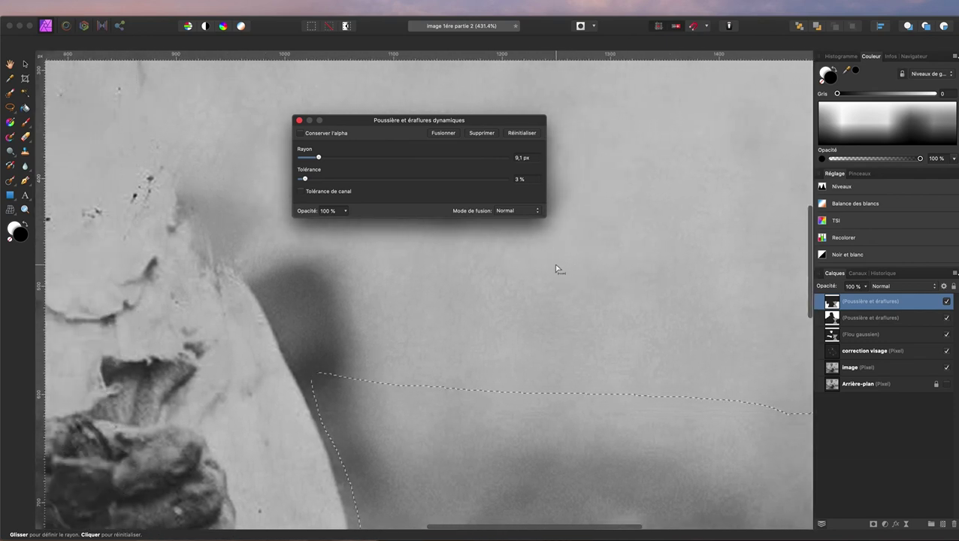
scroll(502, 352, "down", 1)
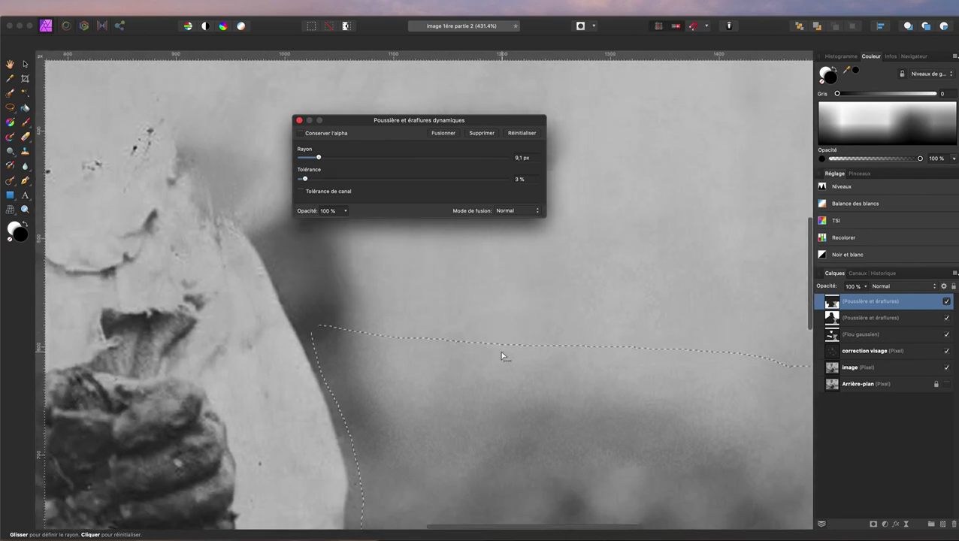
scroll(502, 355, "left", 2)
scroll(502, 355, "down", 1)
scroll(502, 355, "down", 3)
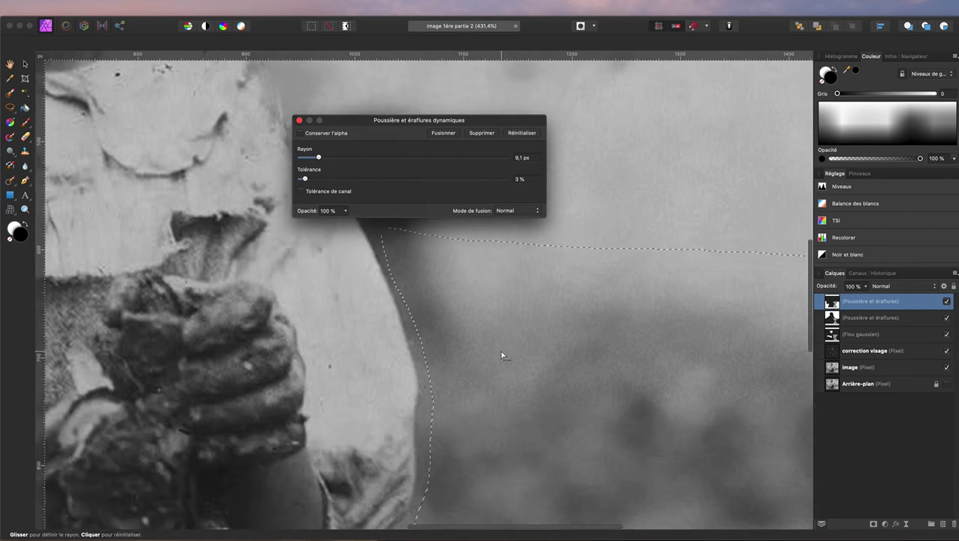
left_click(300, 121)
key("super+0")
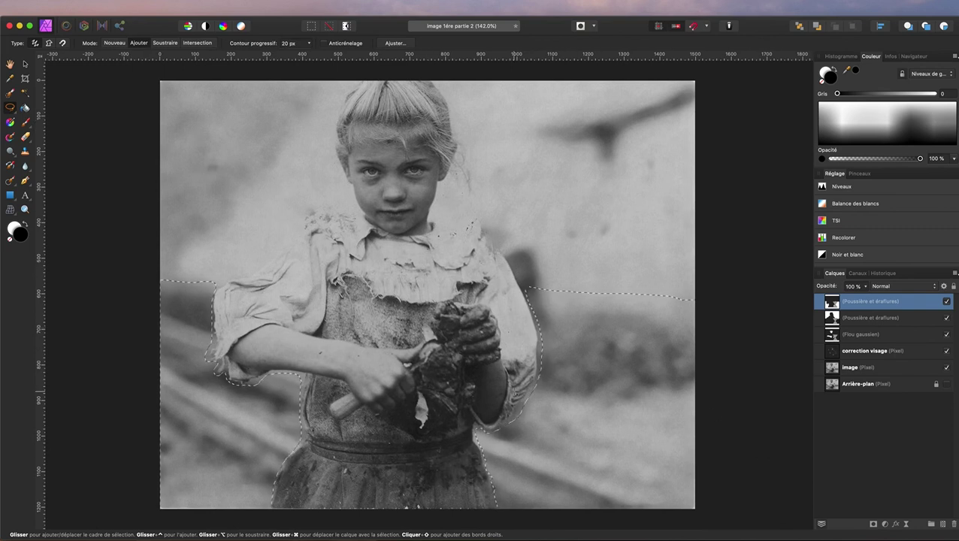
Deselect, then rename the two Dust & Scratches filter layers 'fond bas' and 'fond haut'
key("super+d")
double_click(847, 302)
type("fond bas")
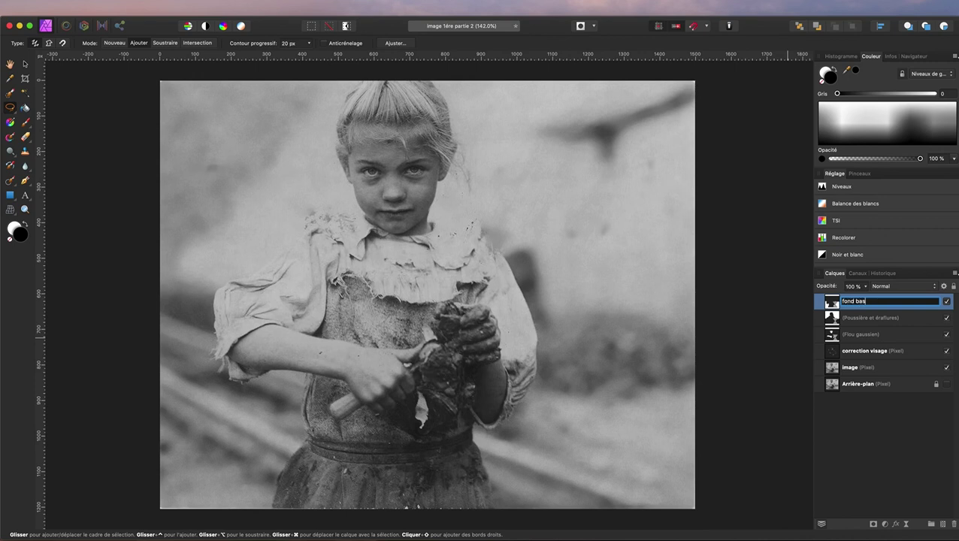
left_click(846, 322)
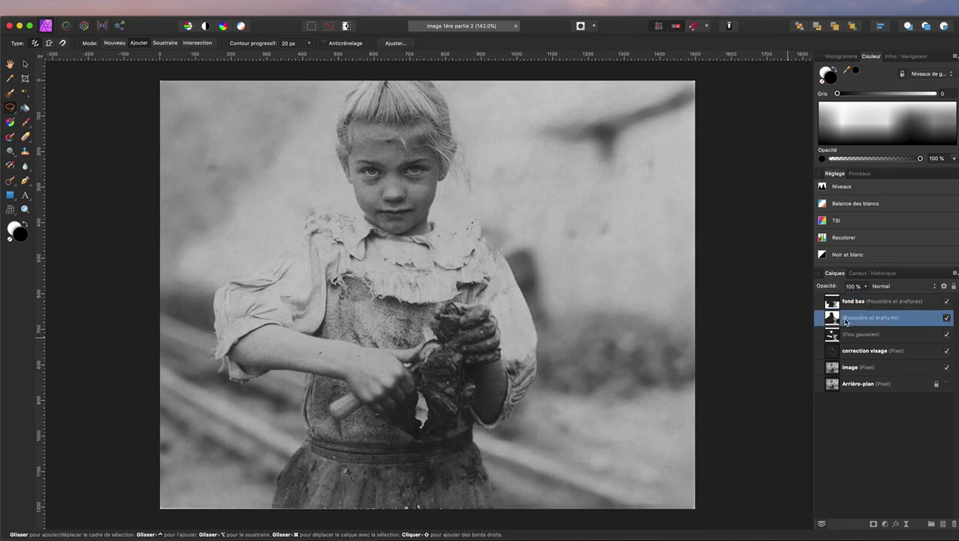
double_click(847, 319)
type("fond haut")
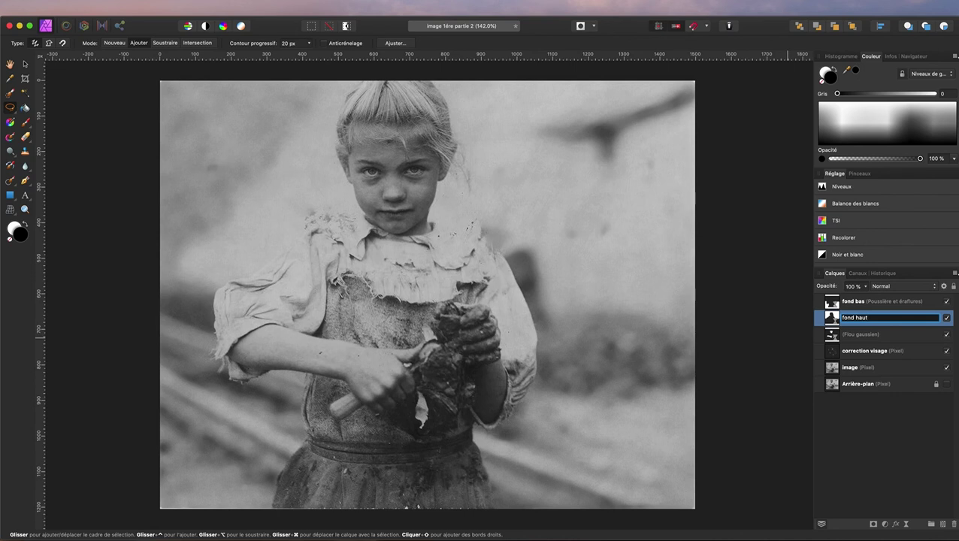
left_click(882, 416)
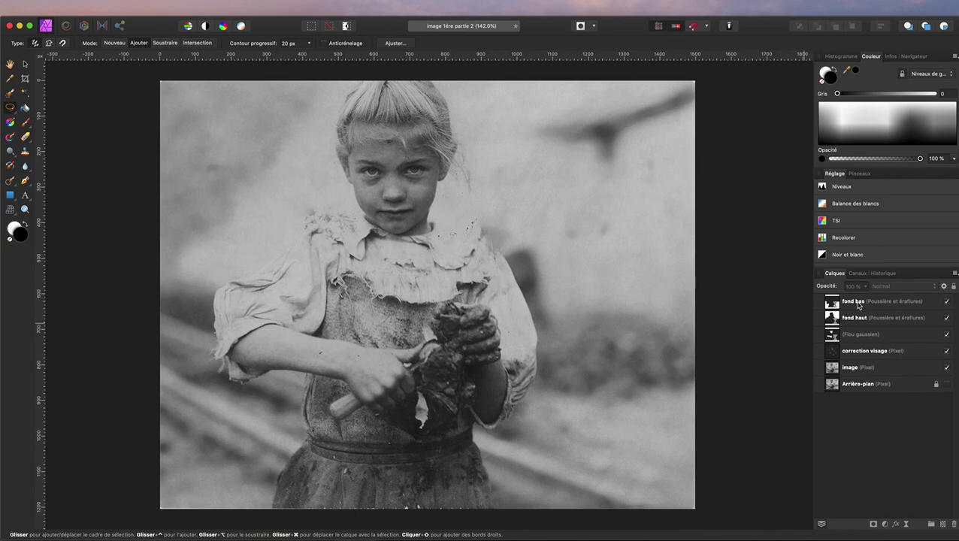
Make the fond haut layer active and zoom in on the girl's face and upper background
left_click(831, 305)
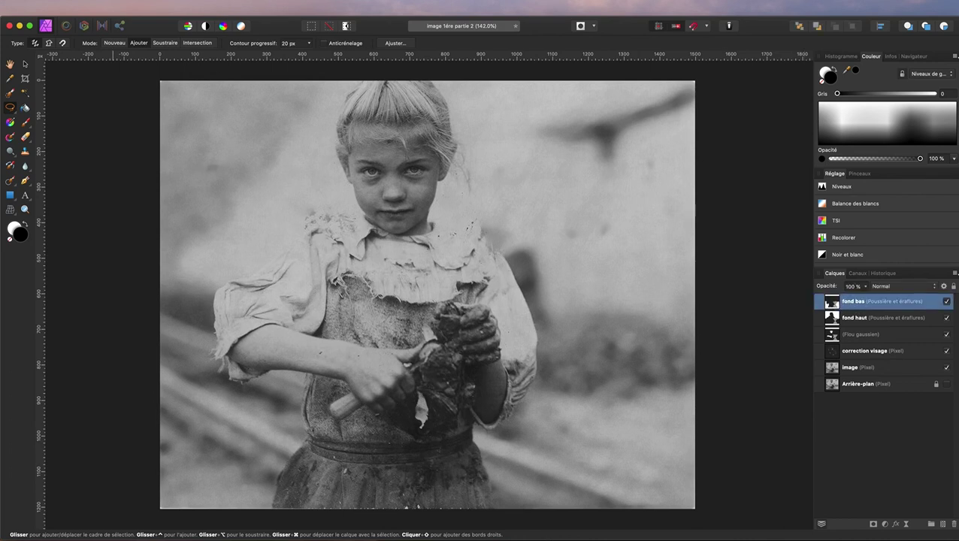
scroll(117, 198, "up", 2)
scroll(118, 197, "up", 1)
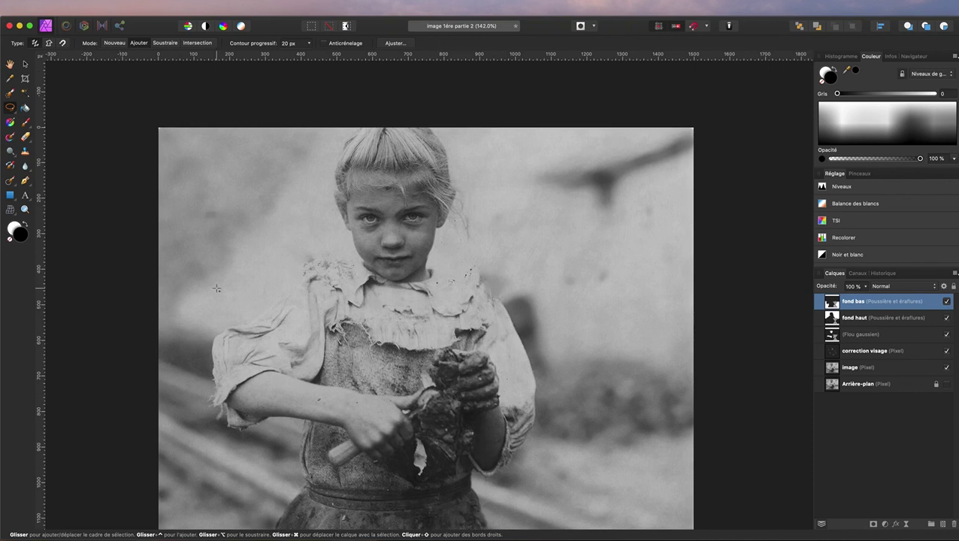
scroll(521, 297, "up", 2)
scroll(522, 297, "up", 4)
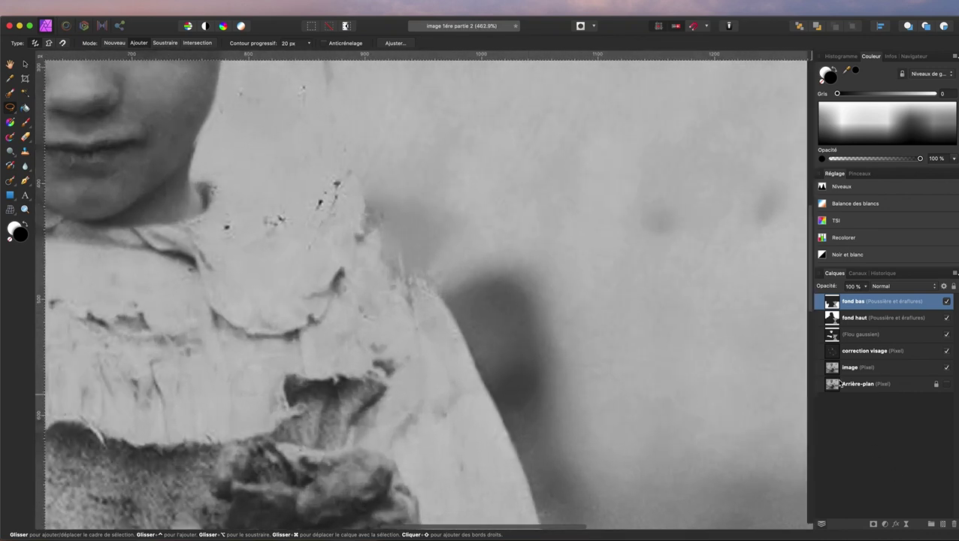
left_click(853, 318)
scroll(157, 277, "up", 2)
scroll(158, 277, "up", 2)
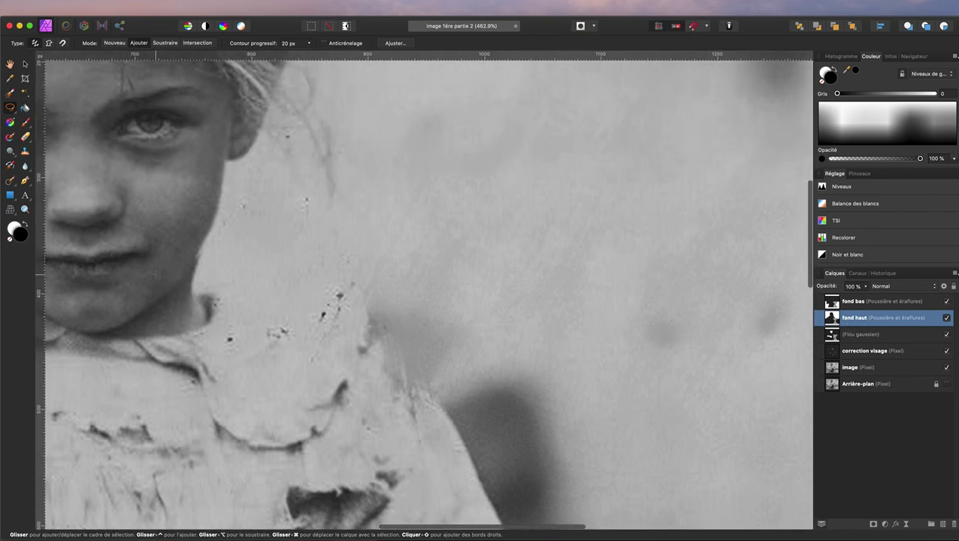
scroll(157, 277, "up", 2)
scroll(157, 277, "up", 1)
scroll(158, 277, "left", 3)
scroll(157, 277, "up", 1)
scroll(156, 276, "up", 2)
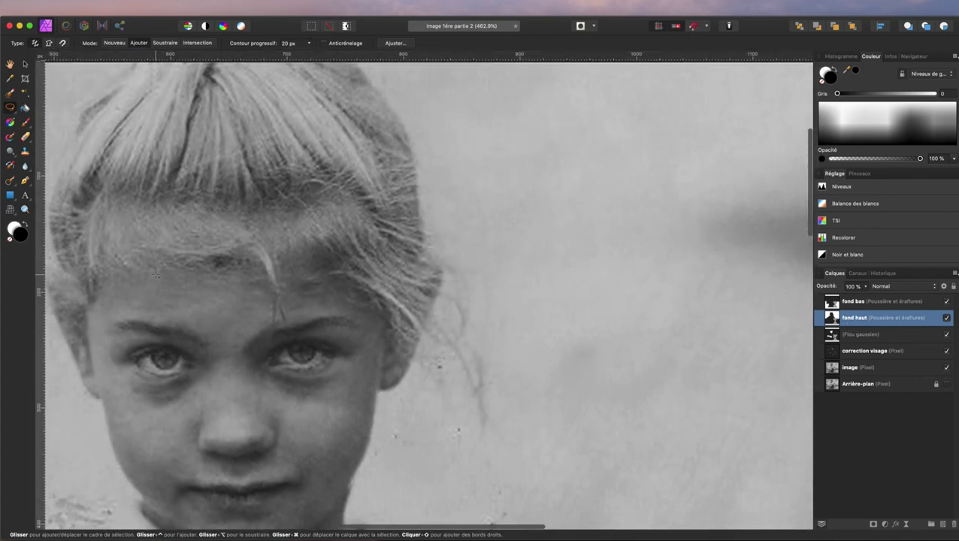
scroll(156, 275, "up", 1)
scroll(156, 275, "down", 2)
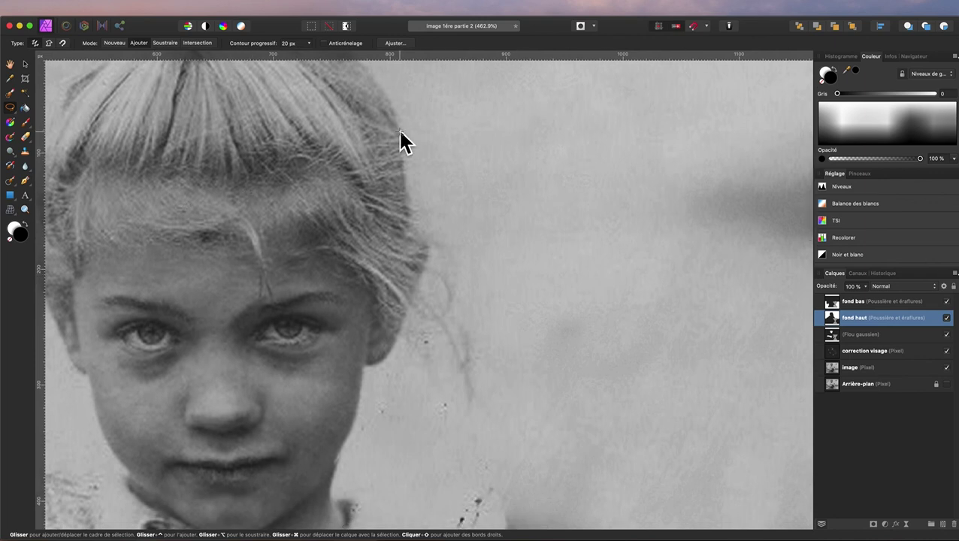
With a resized white Paint Brush, paint out the dark speck beside the collar on fond haut
left_click(26, 126)
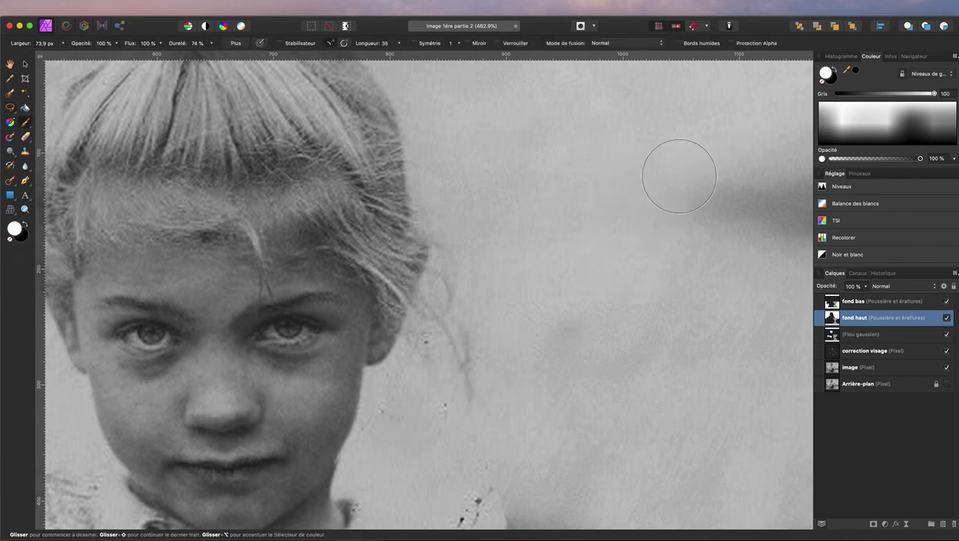
left_click_drag(692, 178, 693, 179)
scroll(478, 415, "down", 3)
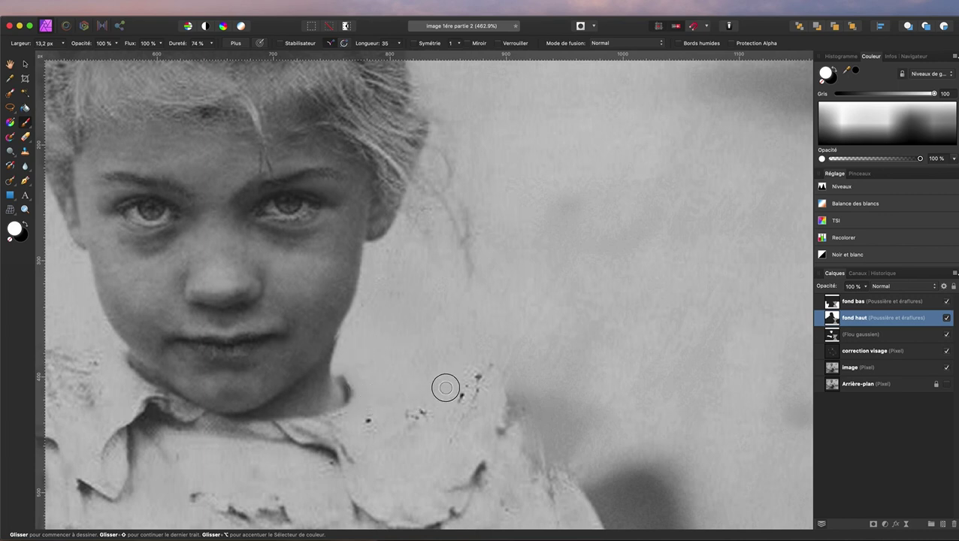
left_click_drag(463, 381, 484, 368)
scroll(616, 401, "down", 3)
scroll(615, 401, "down", 5)
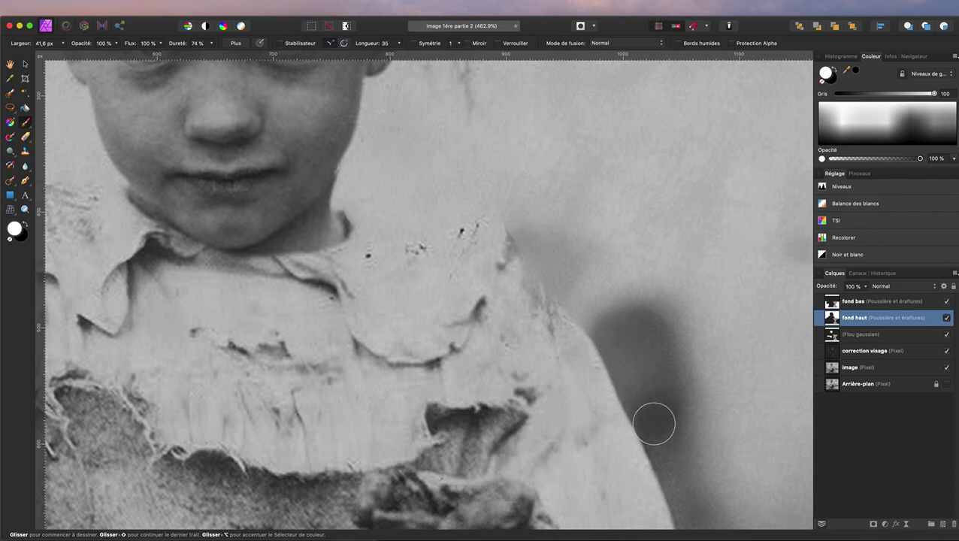
scroll(689, 359, "down", 3)
scroll(689, 360, "down", 3)
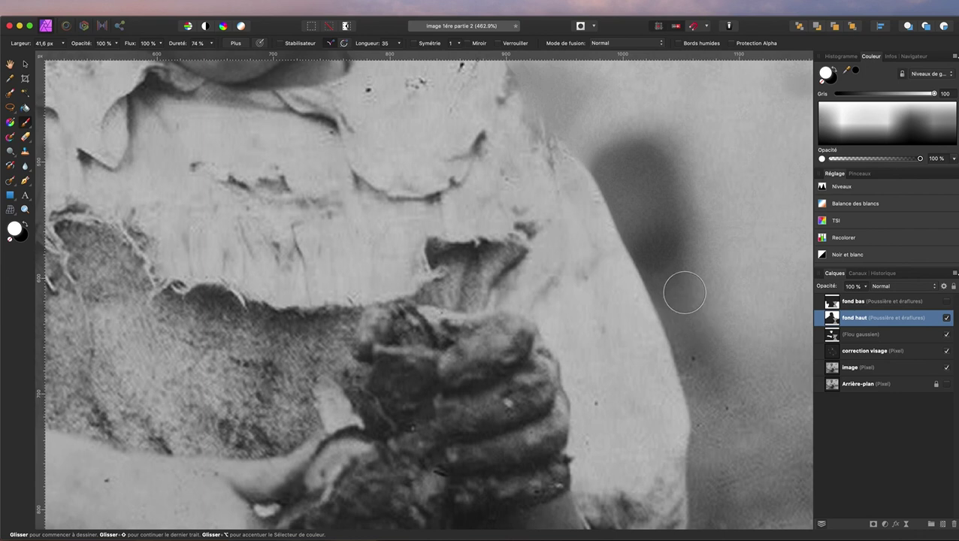
scroll(659, 210, "up", 3)
scroll(652, 206, "up", 5)
scroll(652, 206, "up", 5)
Pan around the canvas to inspect where the fond haut filter has been brushed in
scroll(652, 206, "left", 5)
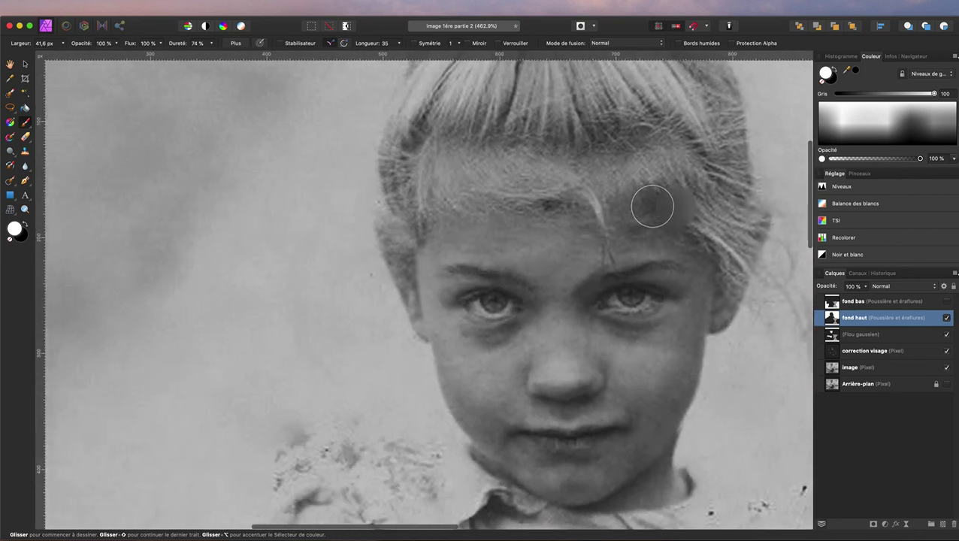
scroll(653, 206, "up", 5)
scroll(653, 206, "left", 3)
scroll(526, 166, "up", 2)
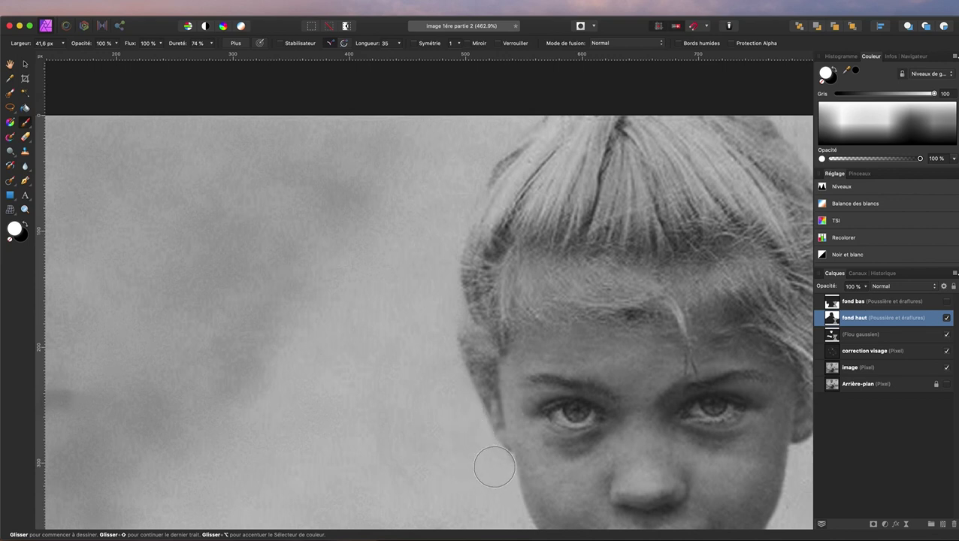
scroll(443, 329, "down", 5)
scroll(420, 251, "down", 3)
scroll(402, 255, "down", 2)
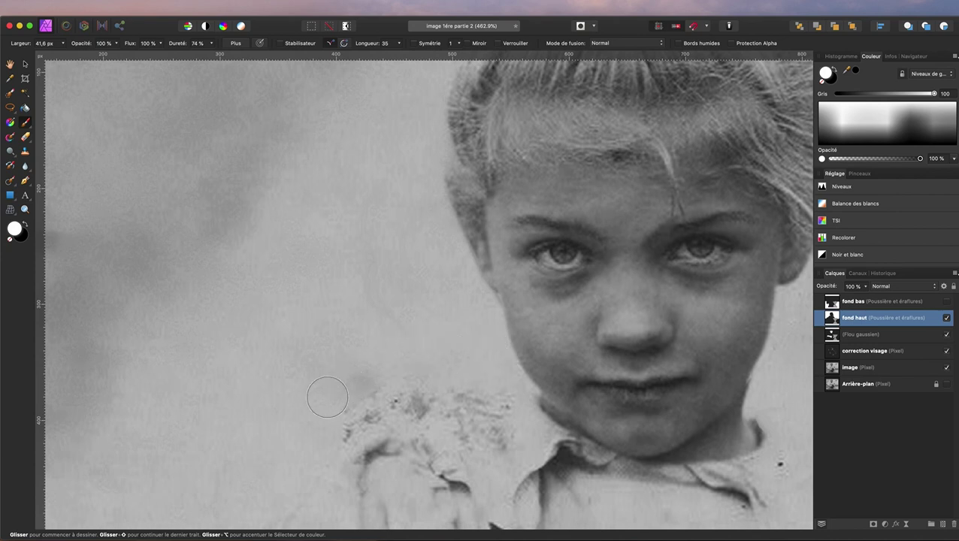
scroll(324, 354, "down", 5)
scroll(320, 225, "down", 2)
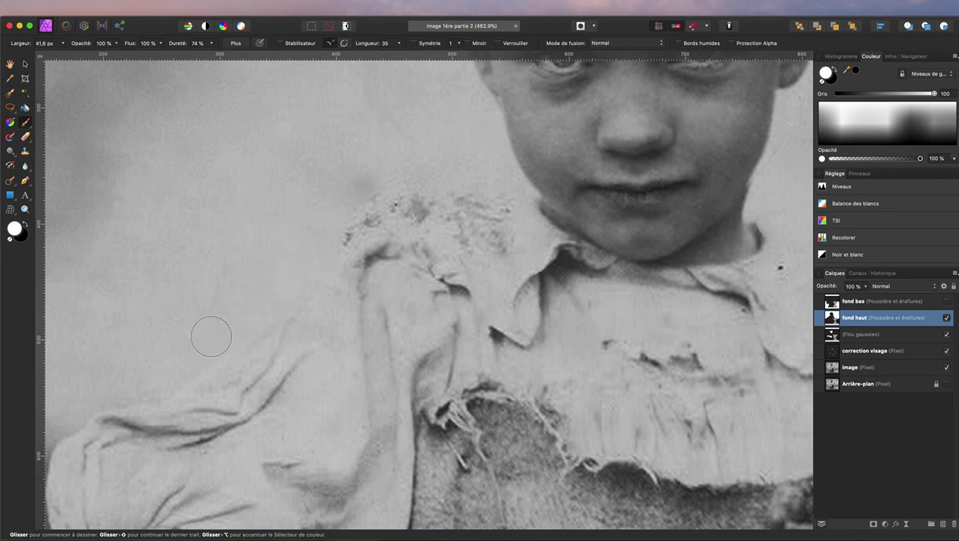
scroll(279, 188, "left", 2)
scroll(279, 188, "left", 5)
scroll(451, 315, "down", 2)
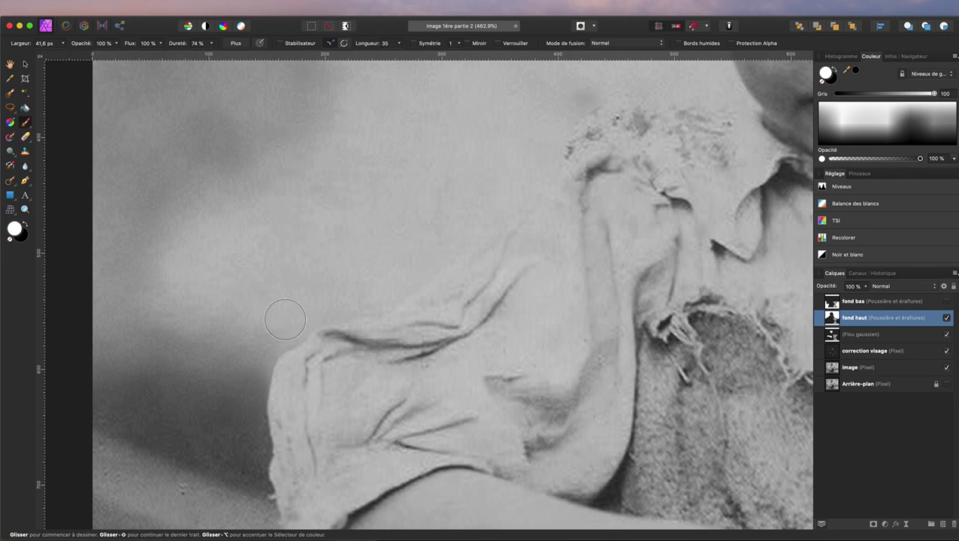
scroll(256, 253, "down", 3)
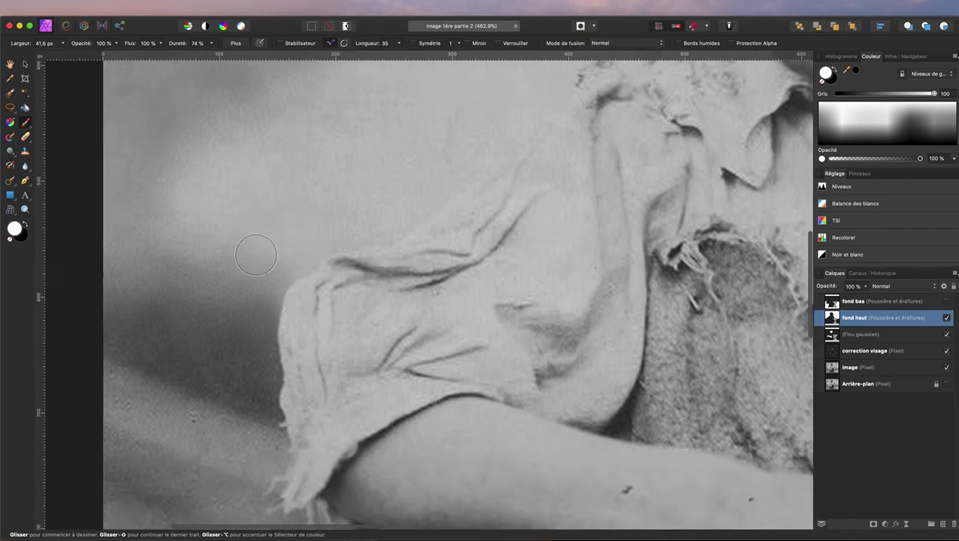
scroll(250, 256, "down", 2)
scroll(233, 248, "up", 3)
scroll(221, 241, "up", 4)
scroll(221, 240, "up", 4)
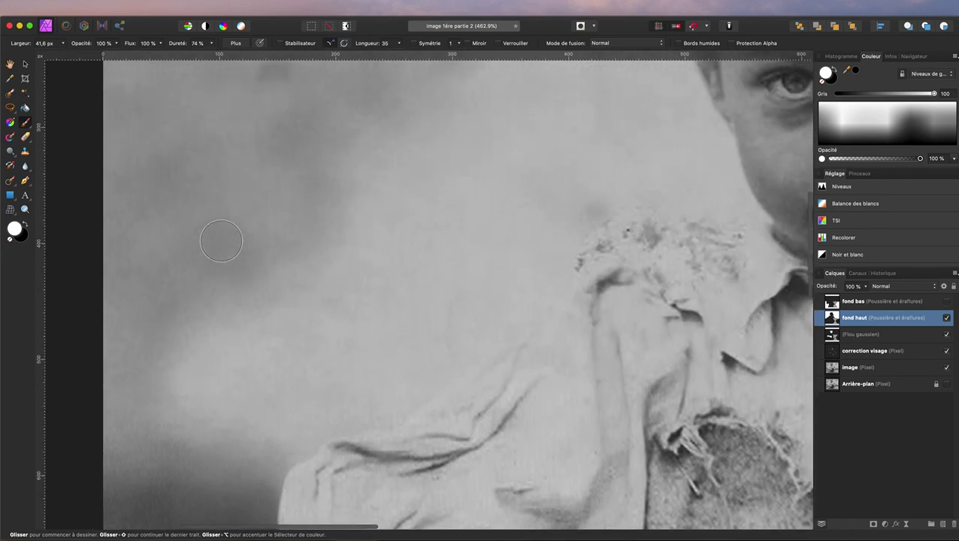
scroll(221, 241, "up", 4)
scroll(221, 241, "up", 3)
scroll(222, 240, "right", 5)
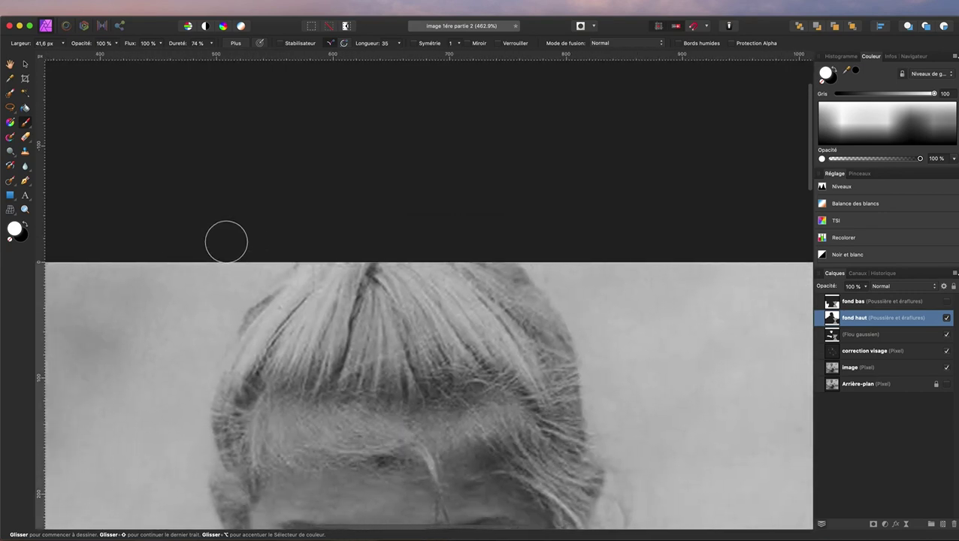
scroll(224, 242, "left", 2)
scroll(218, 248, "left", 5)
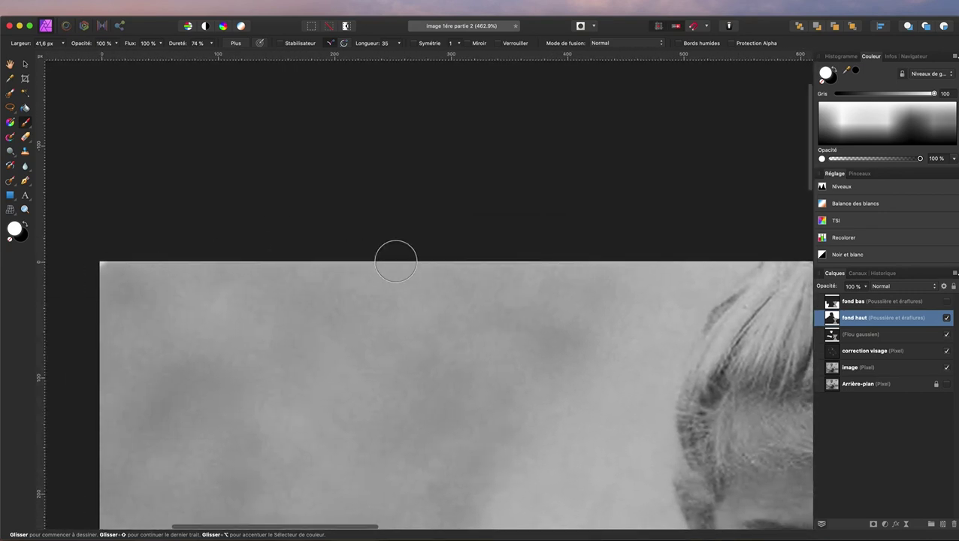
scroll(392, 255, "down", 3)
scroll(392, 260, "right", 2)
scroll(392, 260, "right", 5)
scroll(391, 260, "down", 2)
scroll(391, 260, "down", 5)
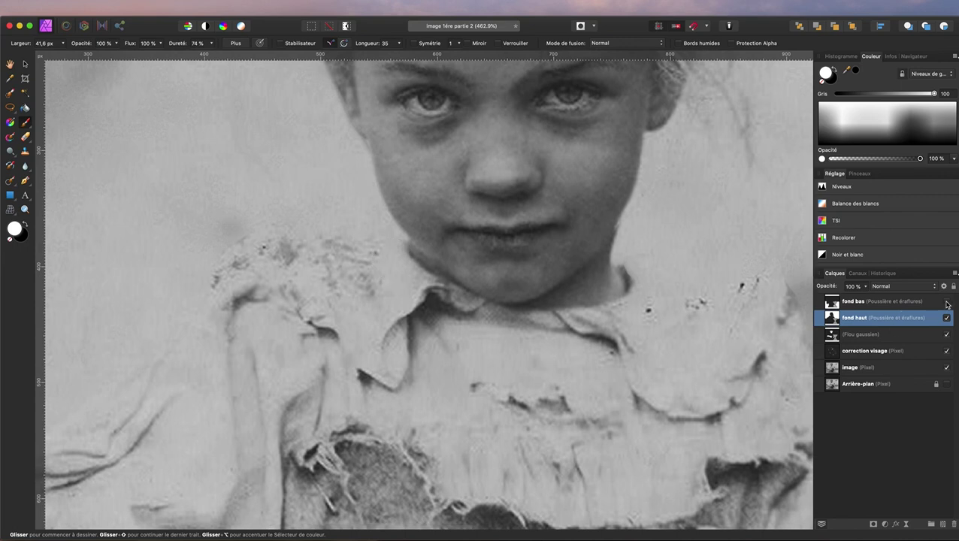
Select the fond bas filter layer and move the view to the lower background beside the arm
left_click(912, 305)
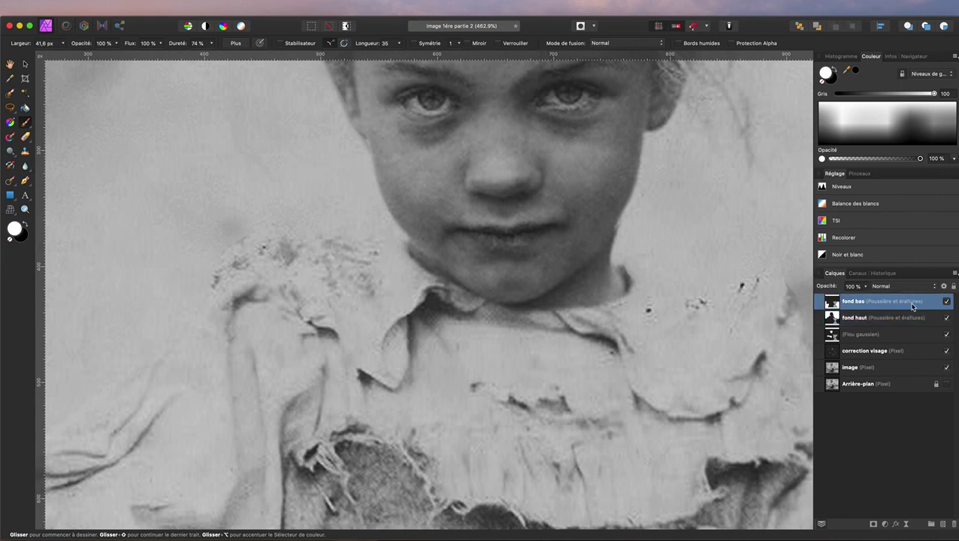
scroll(489, 306, "down", 3)
scroll(489, 306, "left", 2)
scroll(426, 307, "left", 3)
scroll(426, 307, "down", 2)
scroll(426, 307, "left", 2)
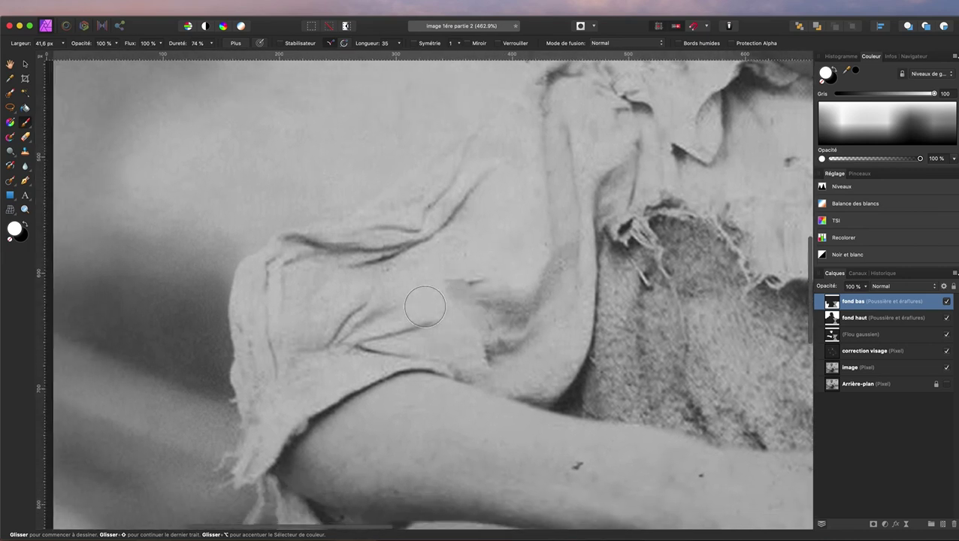
scroll(426, 306, "left", 3)
scroll(426, 306, "down", 3)
scroll(342, 221, "down", 1)
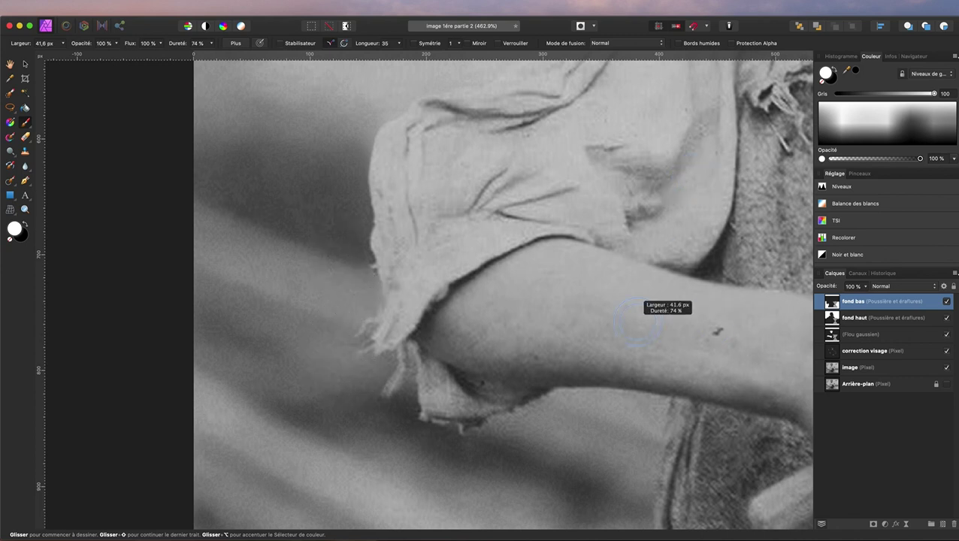
Paint the fond bas mask over the background around the arm, dress and hands, resizing the brush as needed
mouse_move(323, 330)
left_mouse_down()
mouse_move(300, 331)
mouse_move(337, 334)
left_mouse_up()
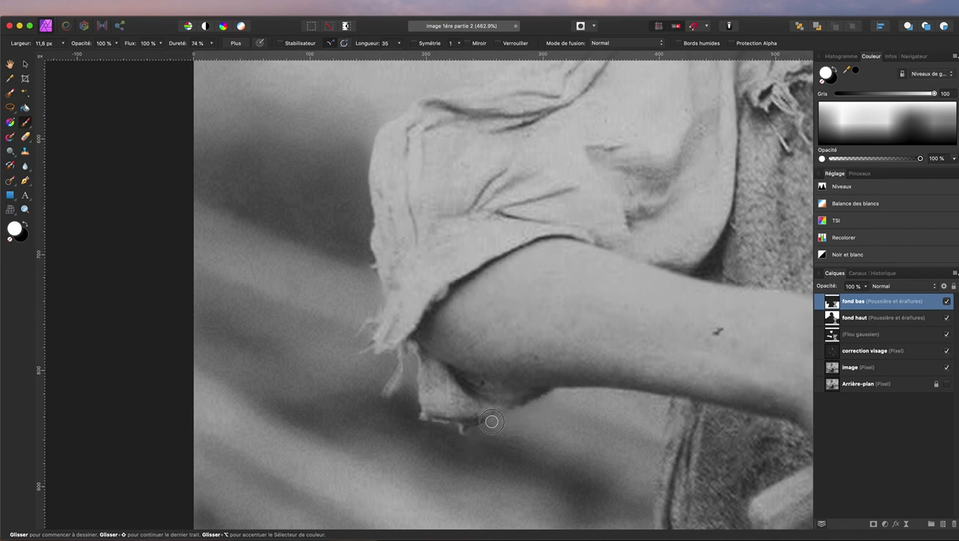
left_click_drag(439, 492, 440, 493)
left_click_drag(639, 486, 730, 258)
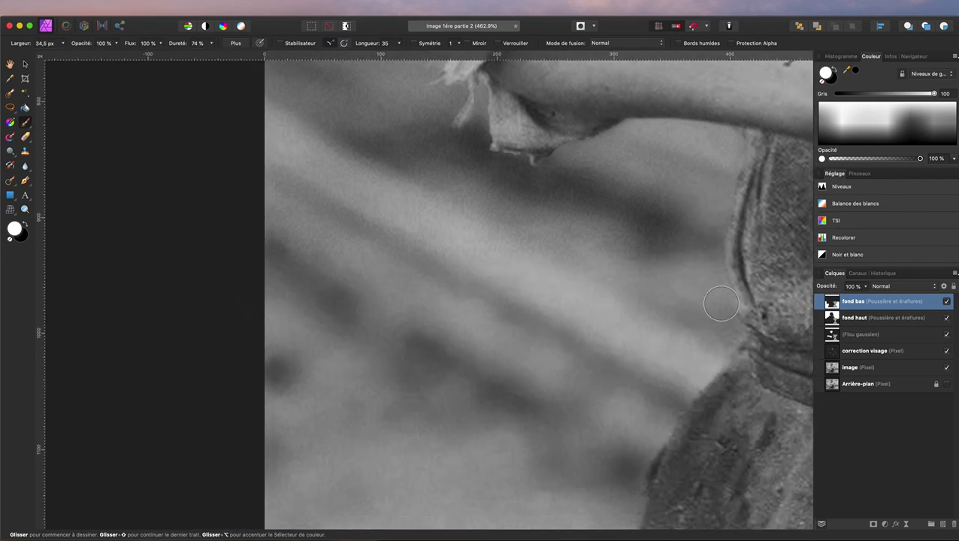
scroll(717, 337, "down", 6)
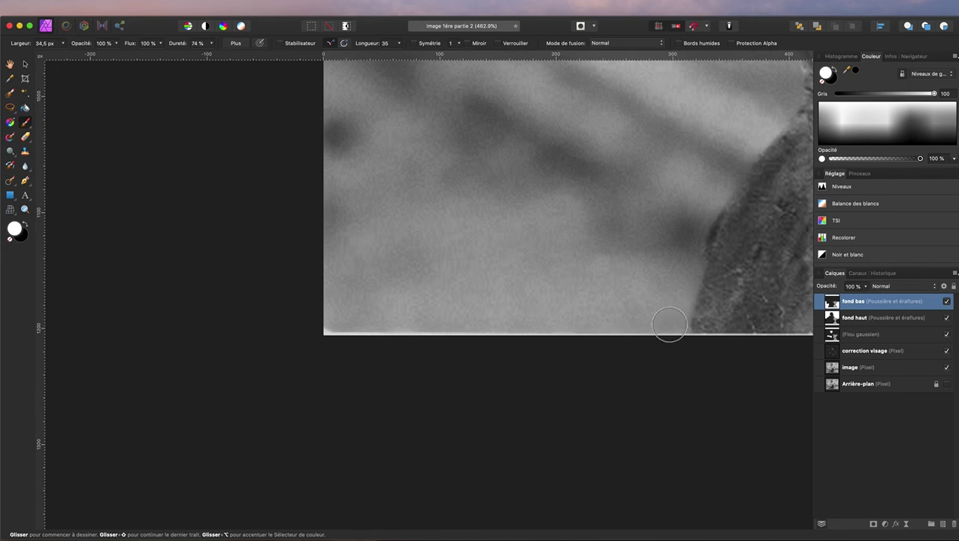
scroll(639, 268, "right", 5)
scroll(639, 268, "right", 4)
scroll(639, 266, "right", 4)
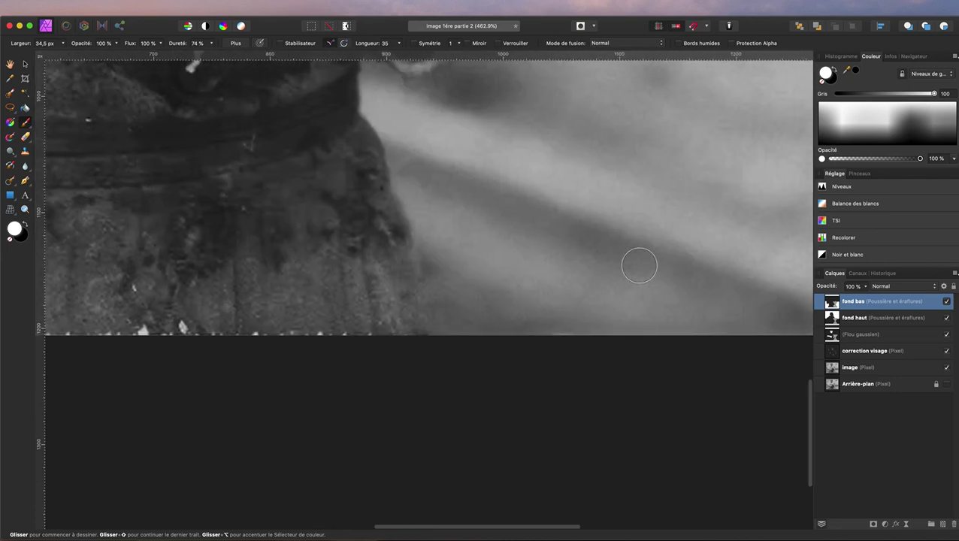
scroll(639, 266, "right", 1)
scroll(372, 109, "left", 1)
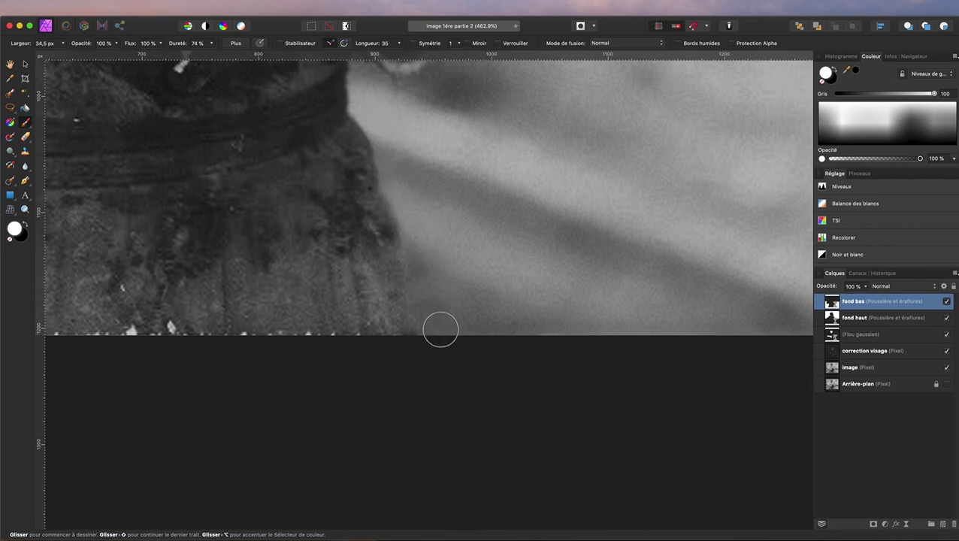
scroll(473, 154, "up", 1)
scroll(473, 154, "up", 5)
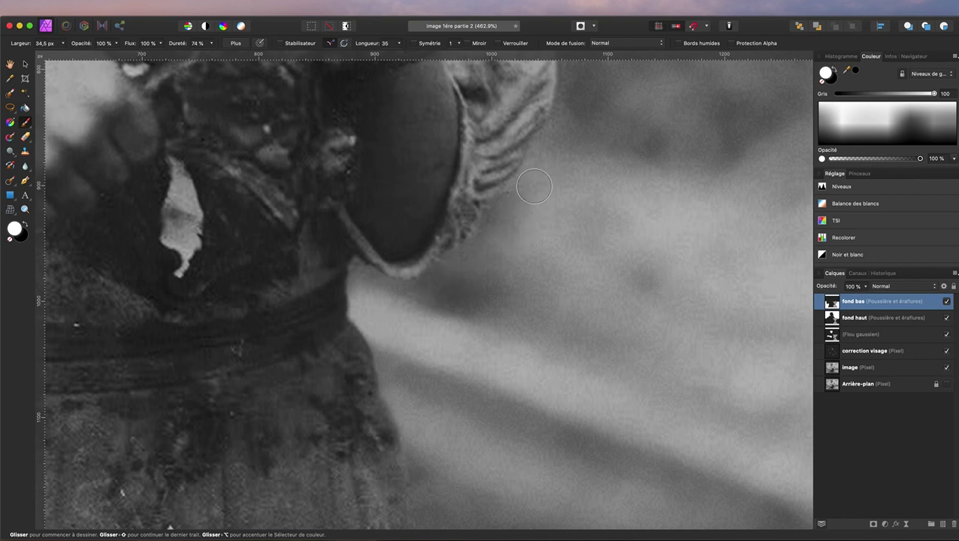
scroll(576, 118, "up", 3)
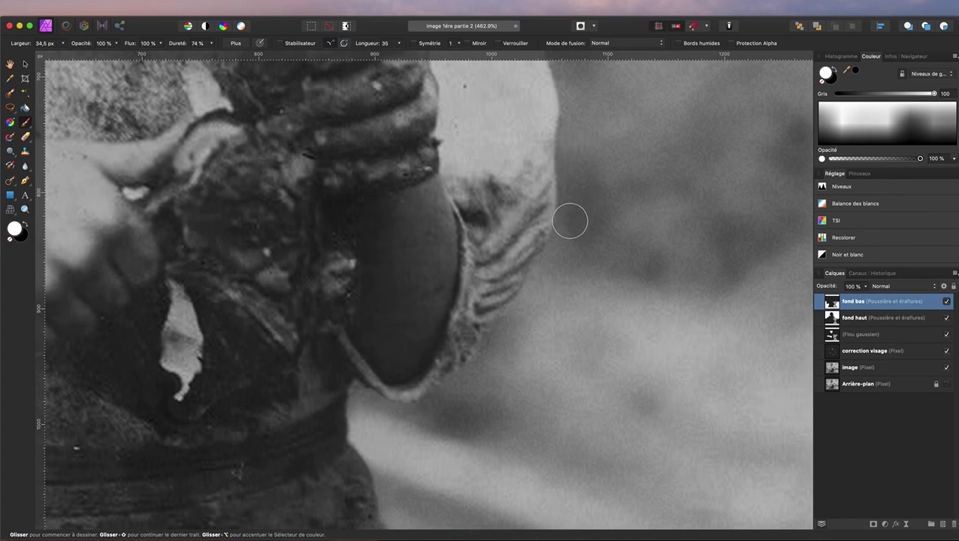
scroll(589, 240, "up", 2)
scroll(589, 241, "up", 3)
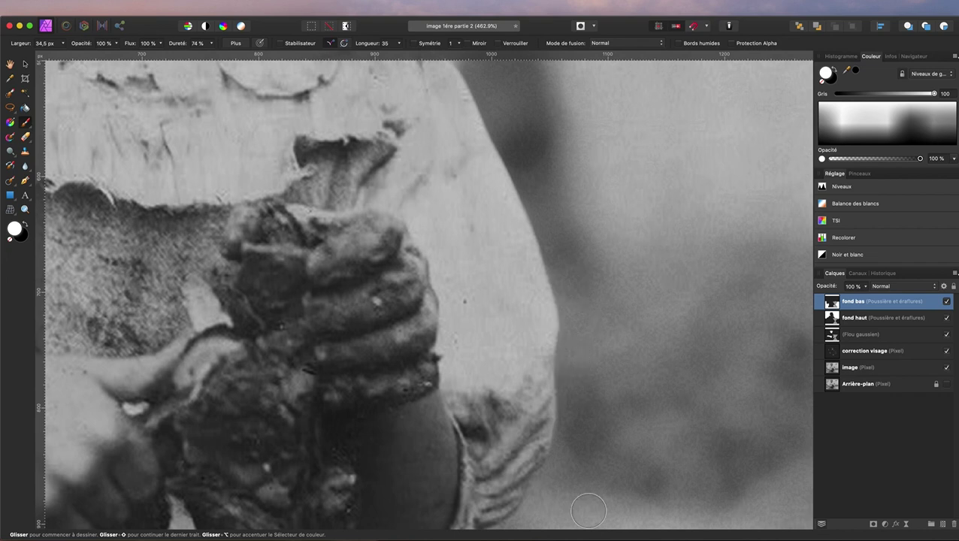
scroll(584, 484, "up", 2)
scroll(584, 484, "up", 5)
scroll(587, 481, "right", 5)
scroll(586, 481, "down", 5)
scroll(590, 480, "right", 3)
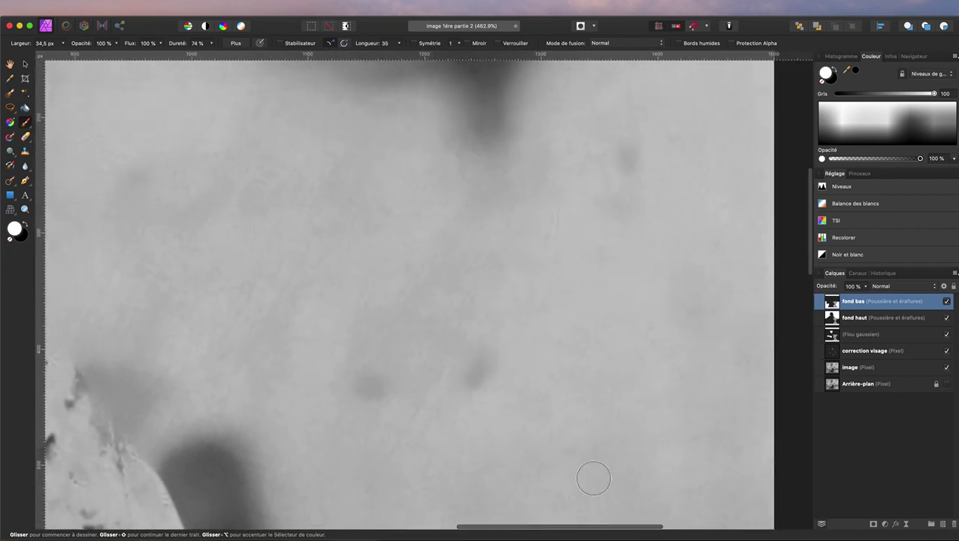
scroll(592, 479, "left", 2)
scroll(591, 479, "left", 5)
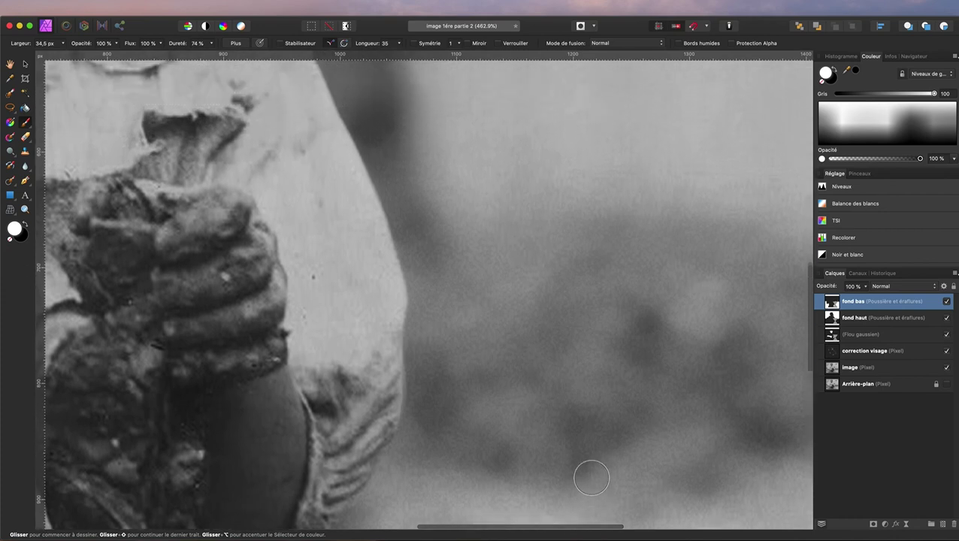
Zoom to fit the whole retouched photo and deselect the fond bas layer
key("super+0")
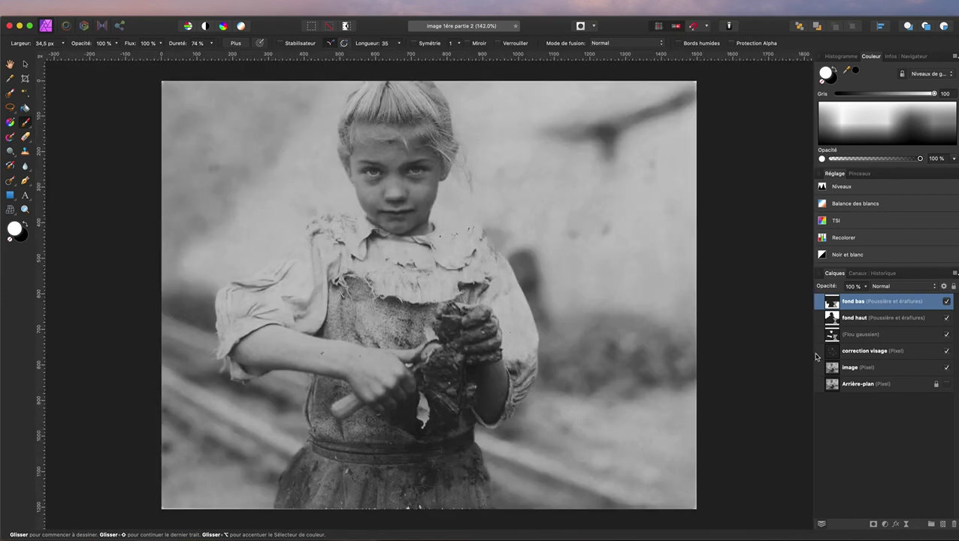
left_click(882, 433)
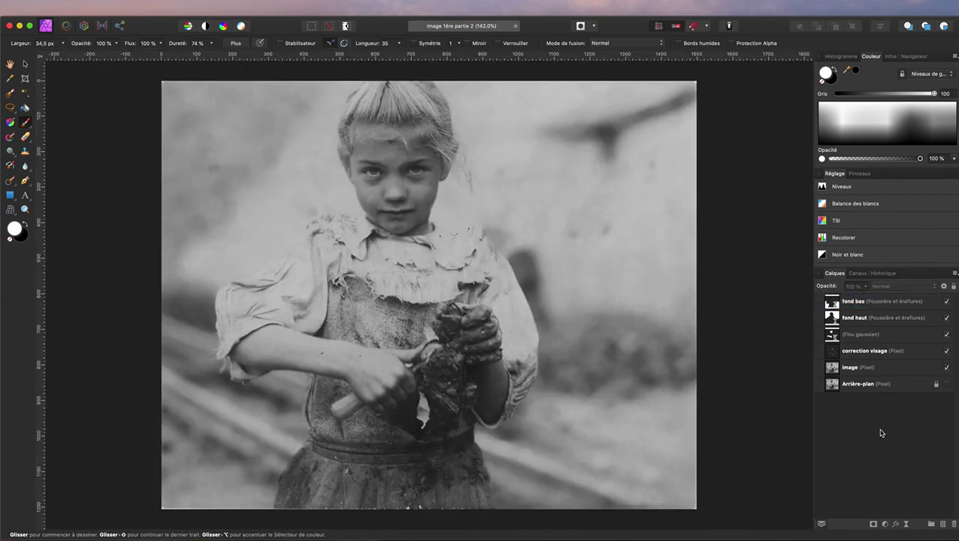